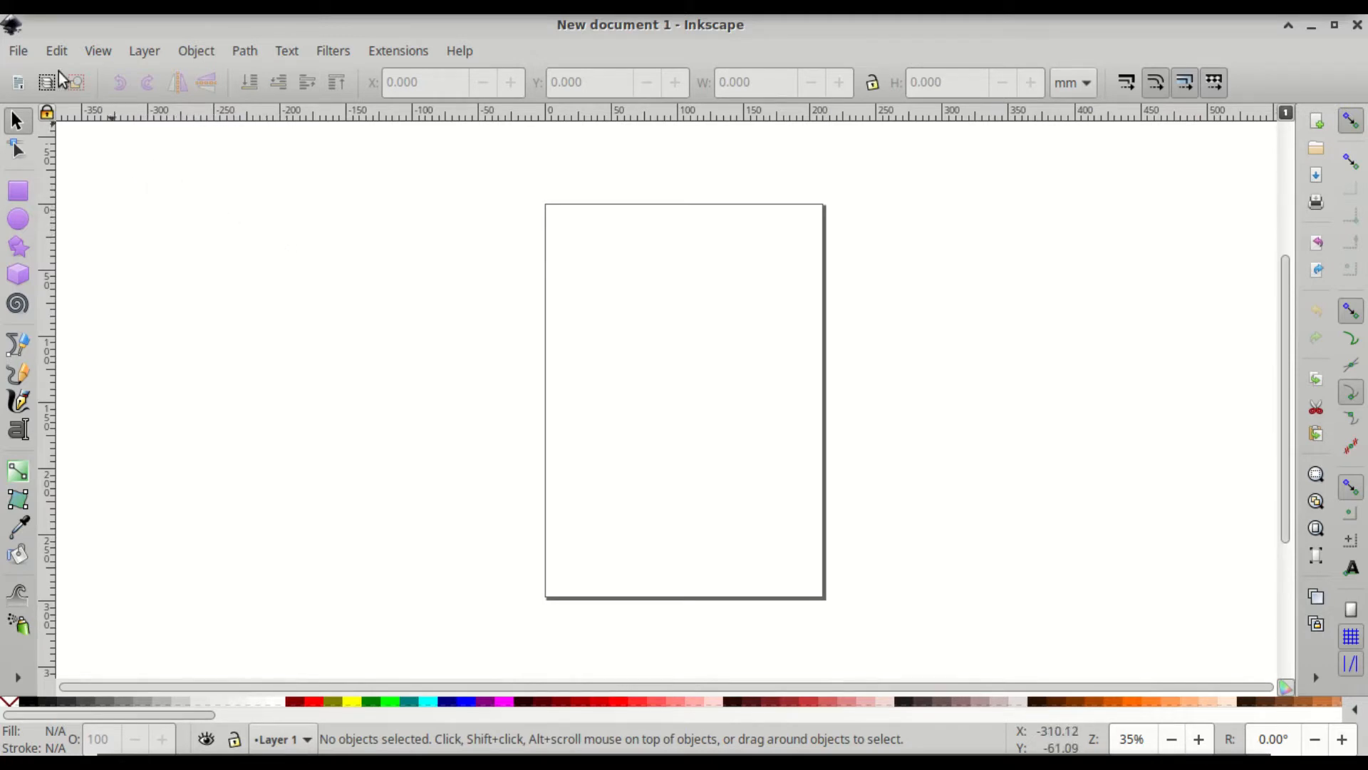
Step: Set the document's display units to px and turn off the page border in the document properties
left_click(24, 50)
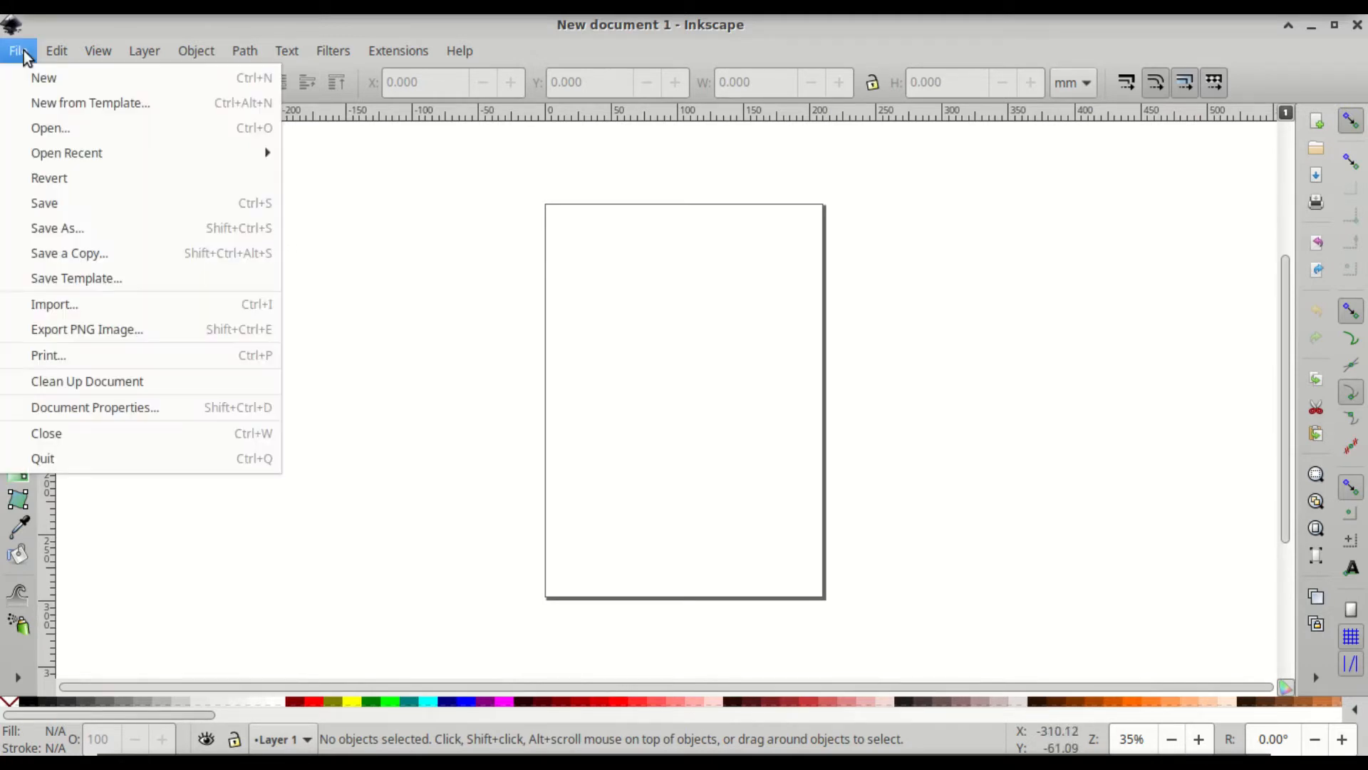
left_click(144, 407)
left_click_drag(702, 400, 721, 24)
left_click(547, 144)
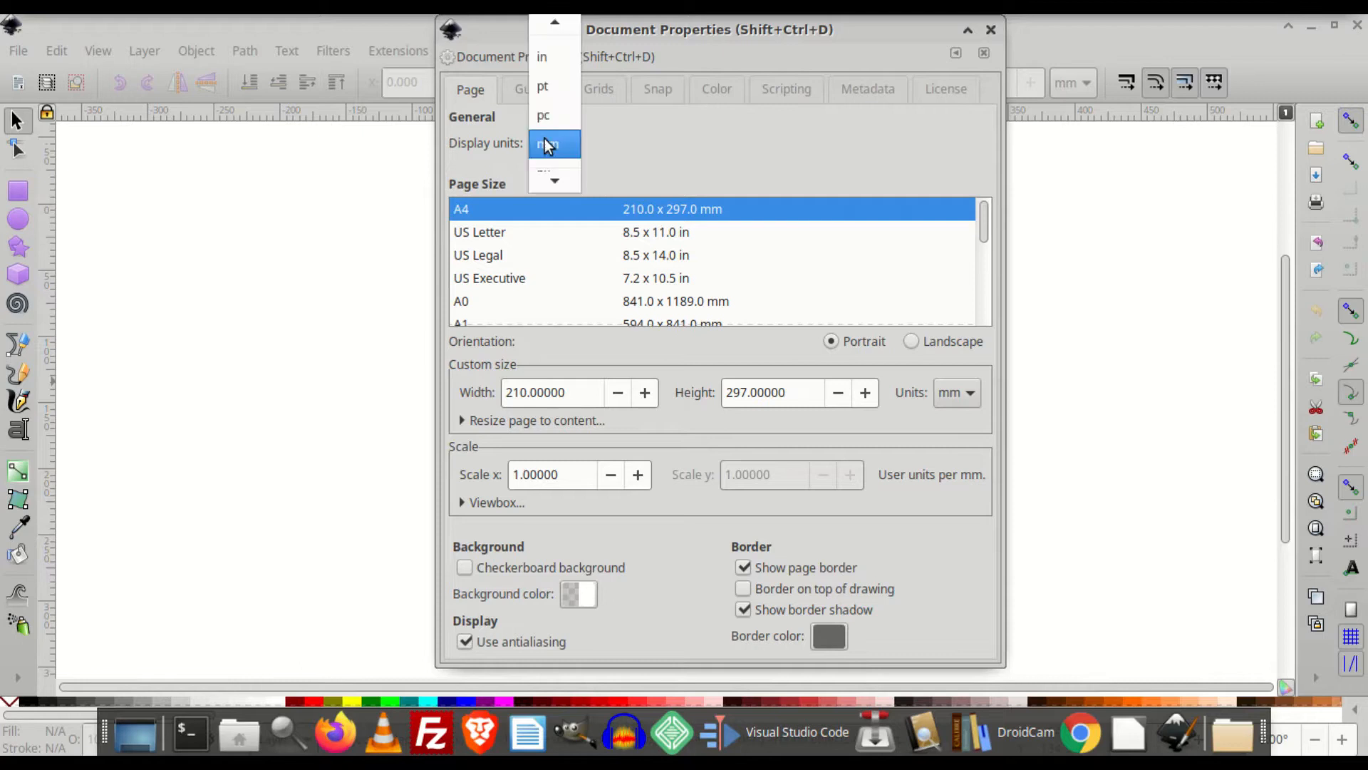
left_click(547, 158)
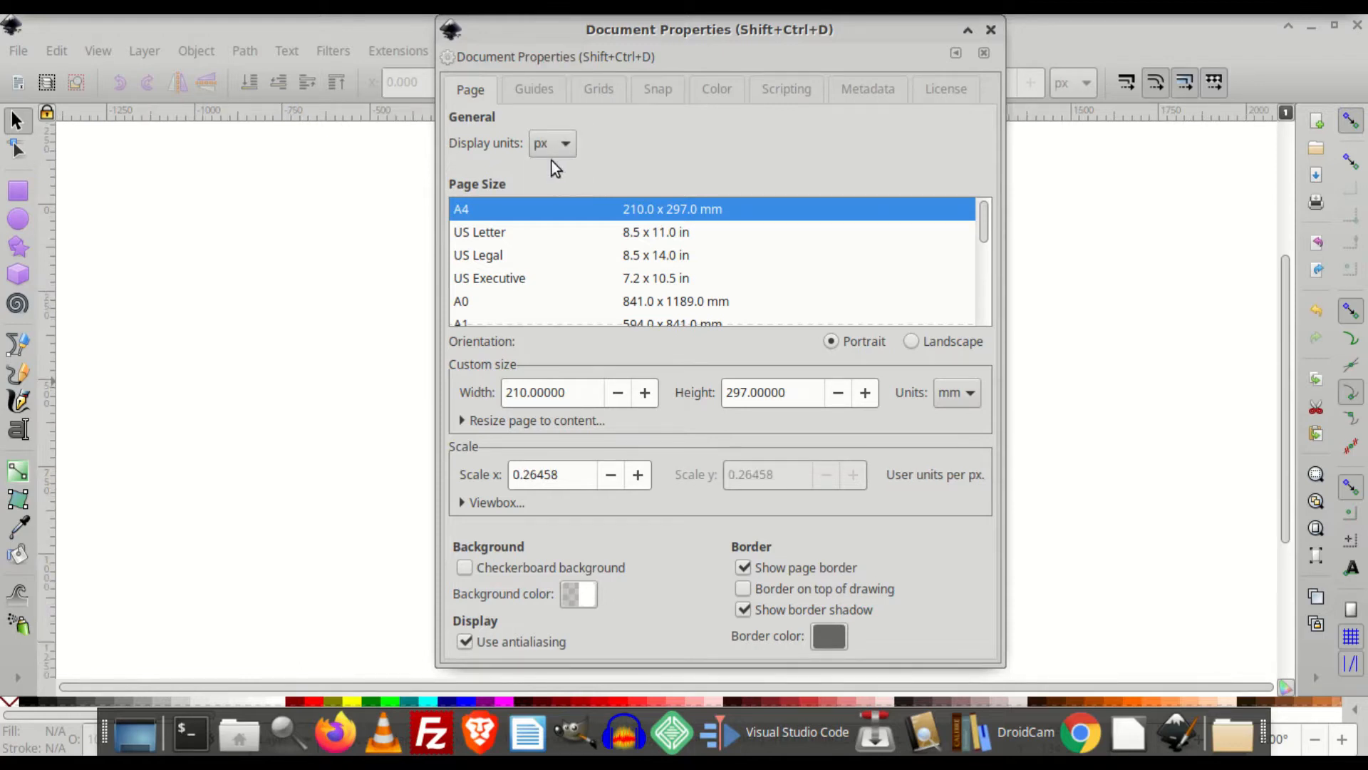
left_click(742, 568)
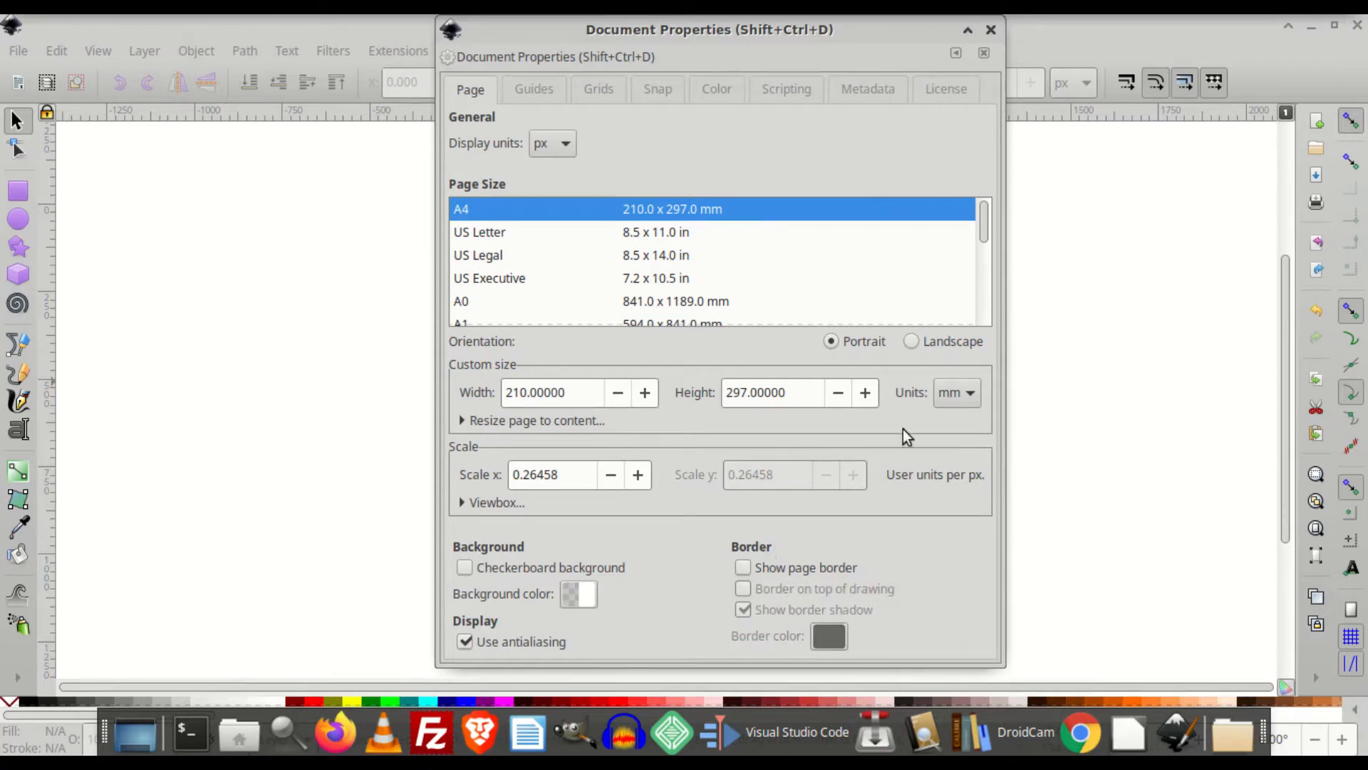
left_click(990, 30)
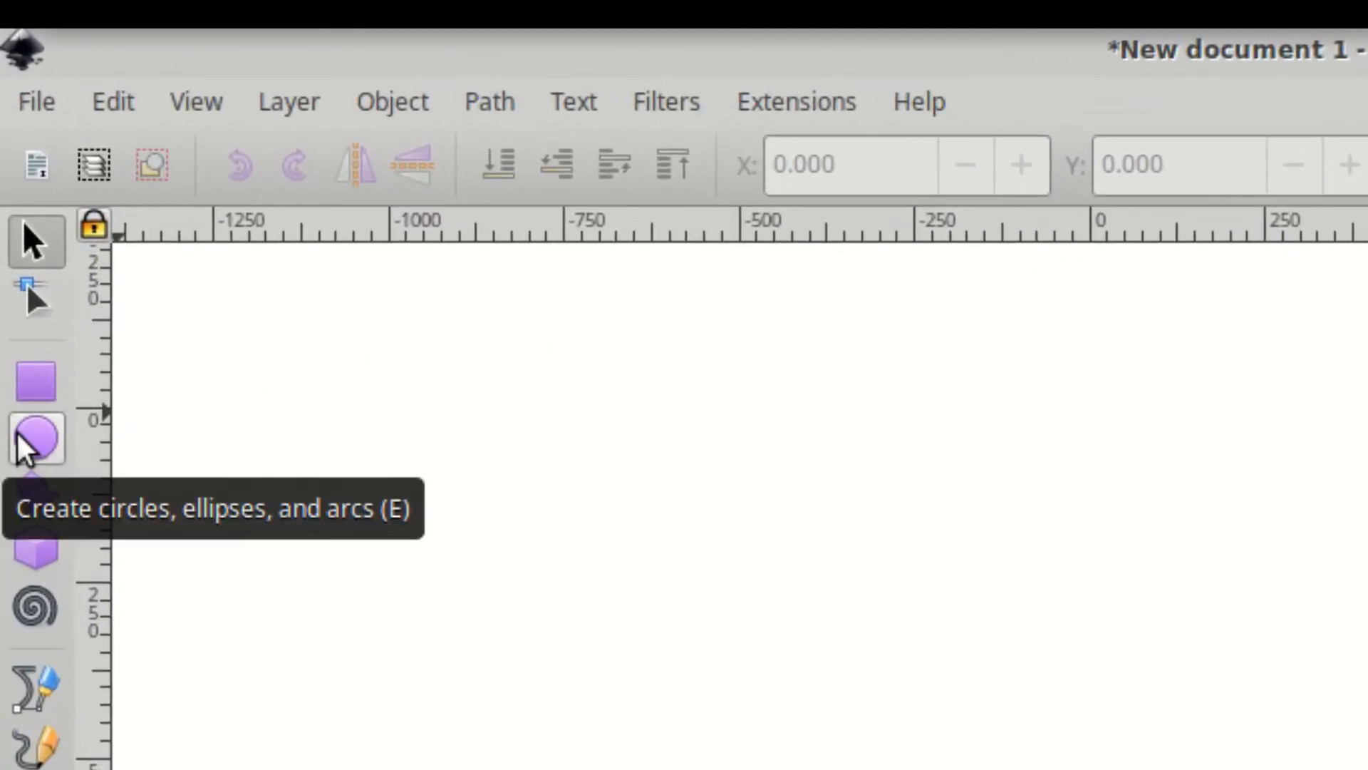
Step: Draw a circle about 684 px in diameter in the middle of the canvas
left_click(18, 438)
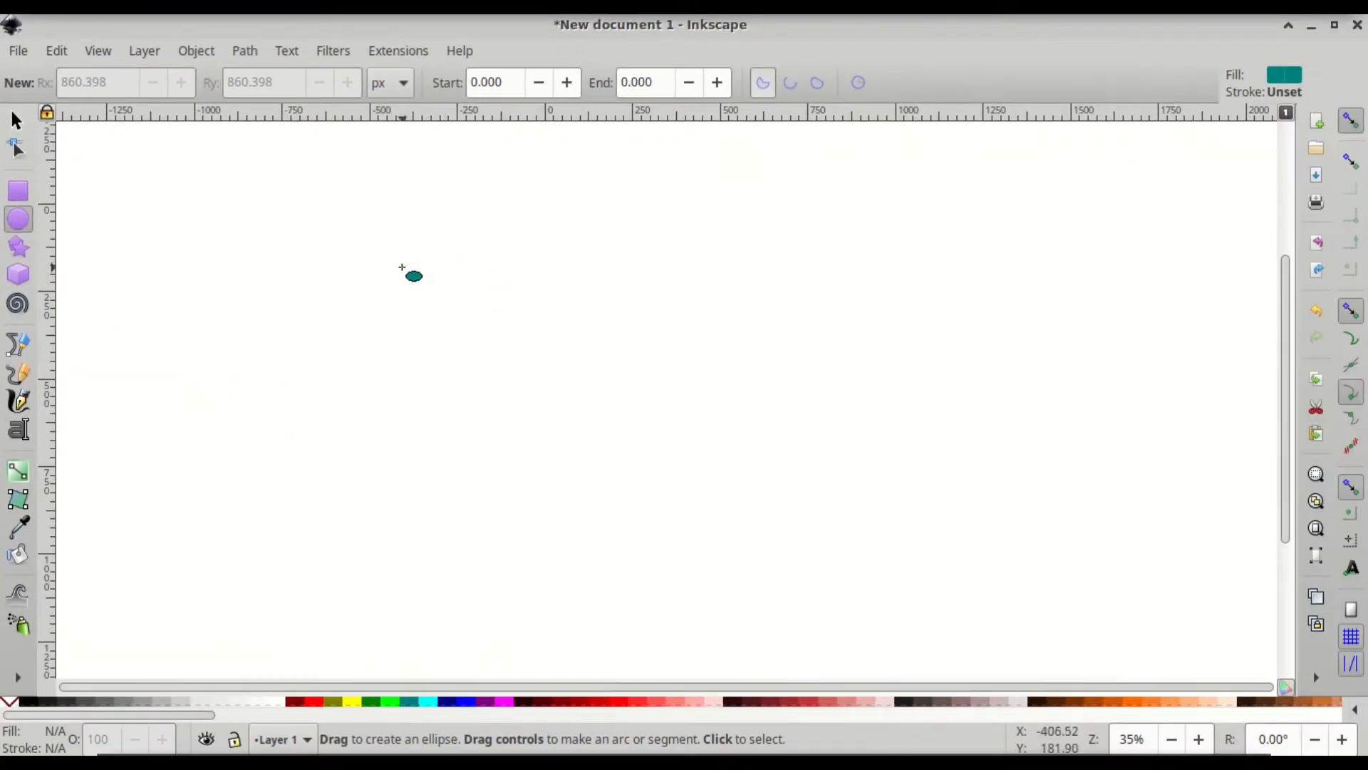
left_click_drag(489, 298, 730, 576)
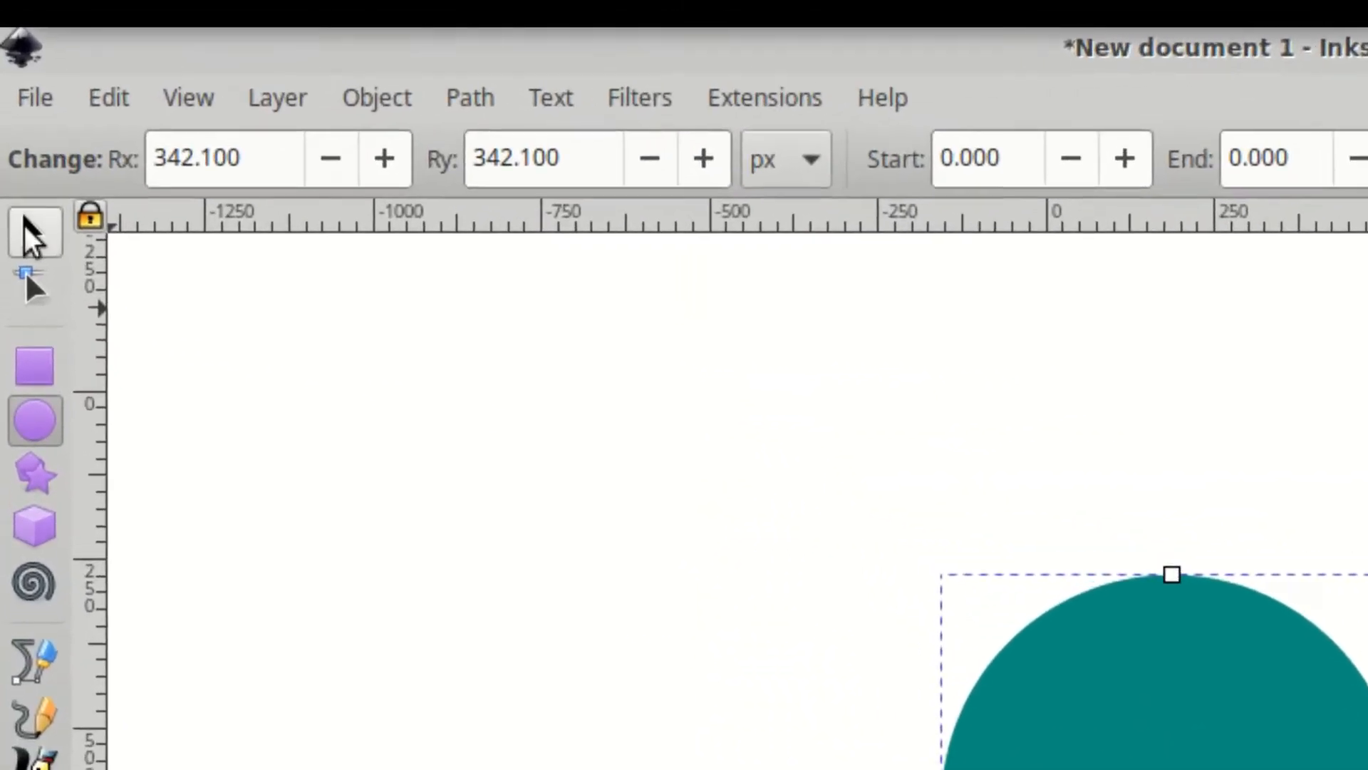
left_click(28, 229)
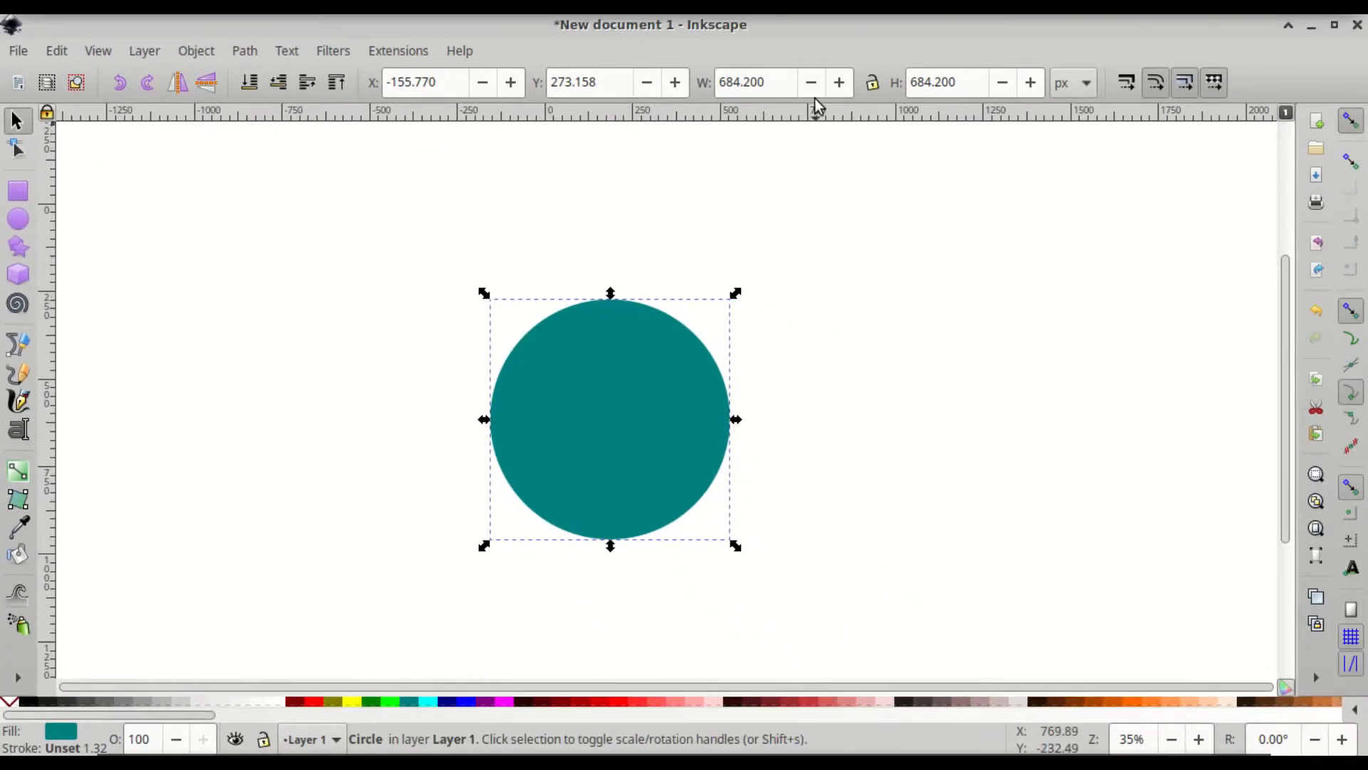
Step: Lock the circle's width-to-height proportion and set its width to 100 px
left_click(776, 80)
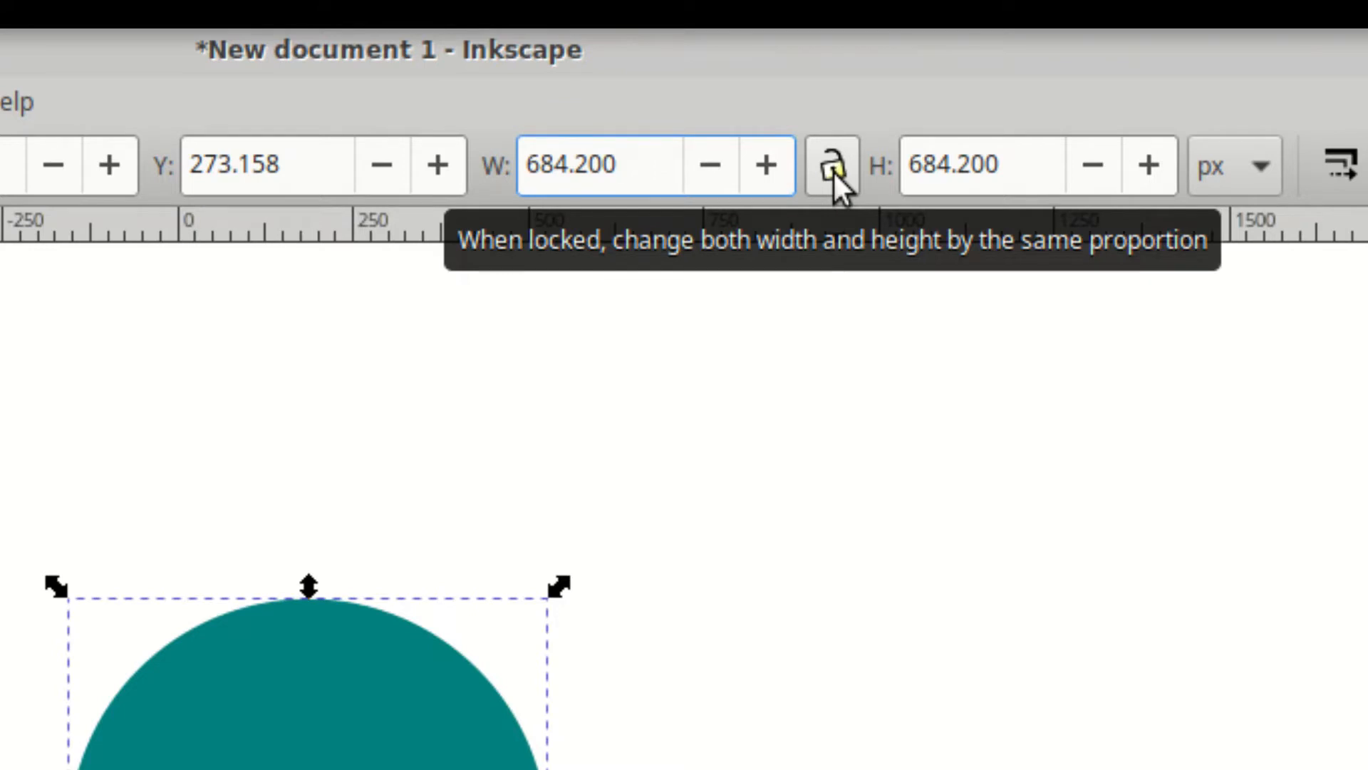
left_click(833, 169)
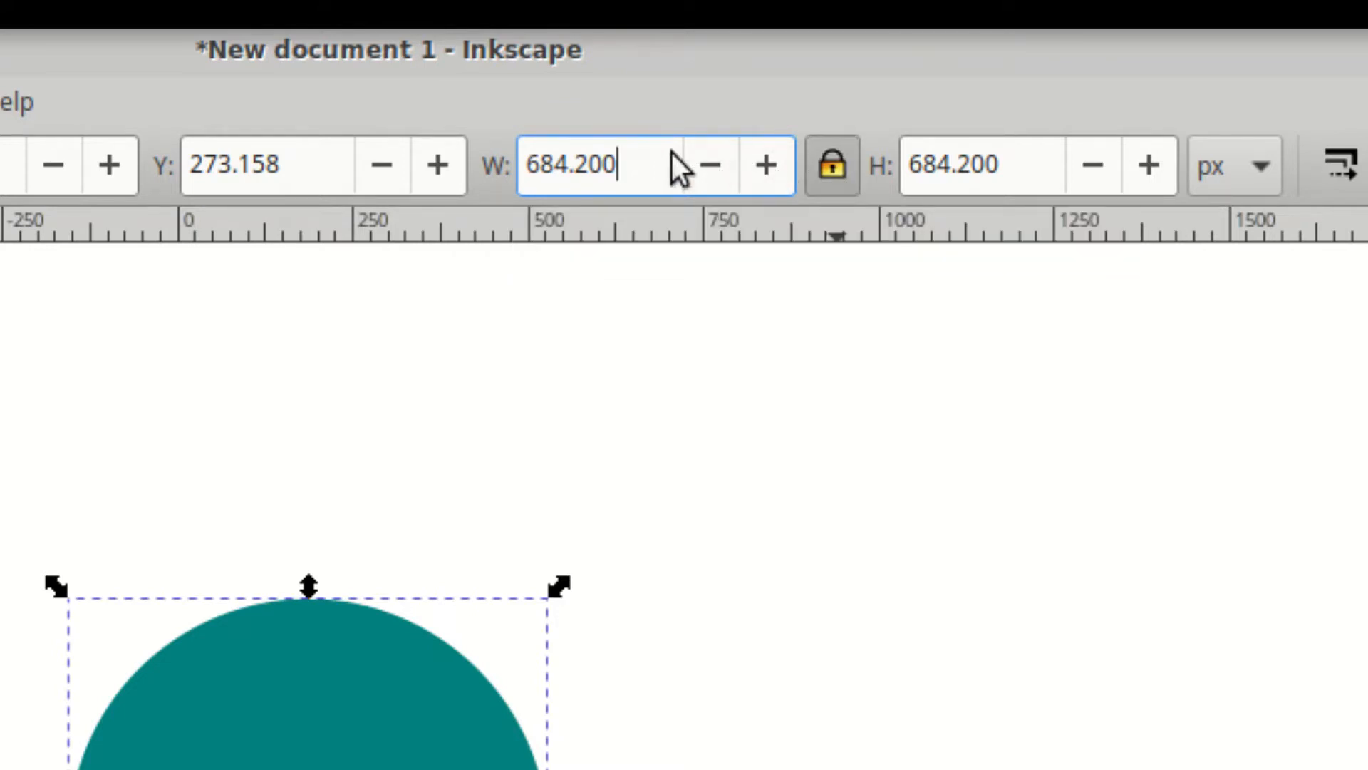
left_click_drag(656, 155, 421, 150)
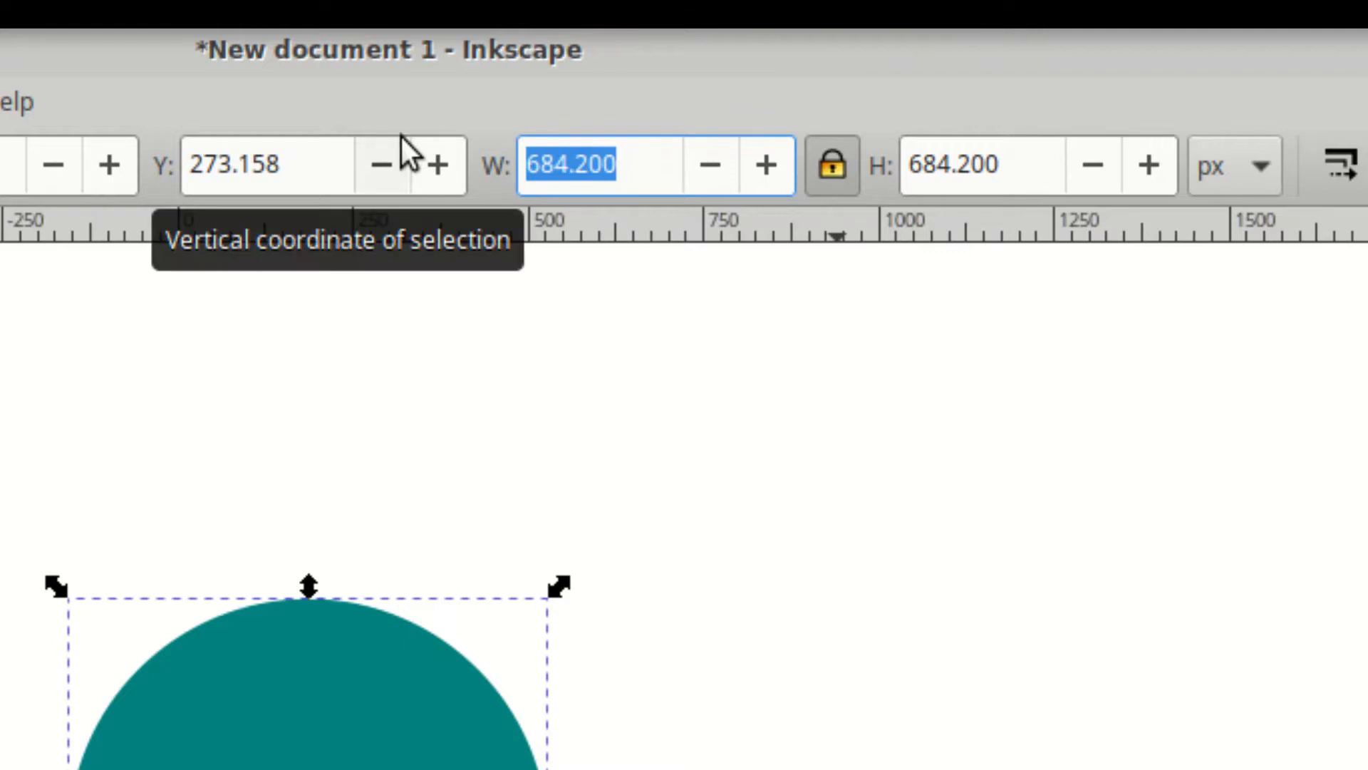
type("1000")
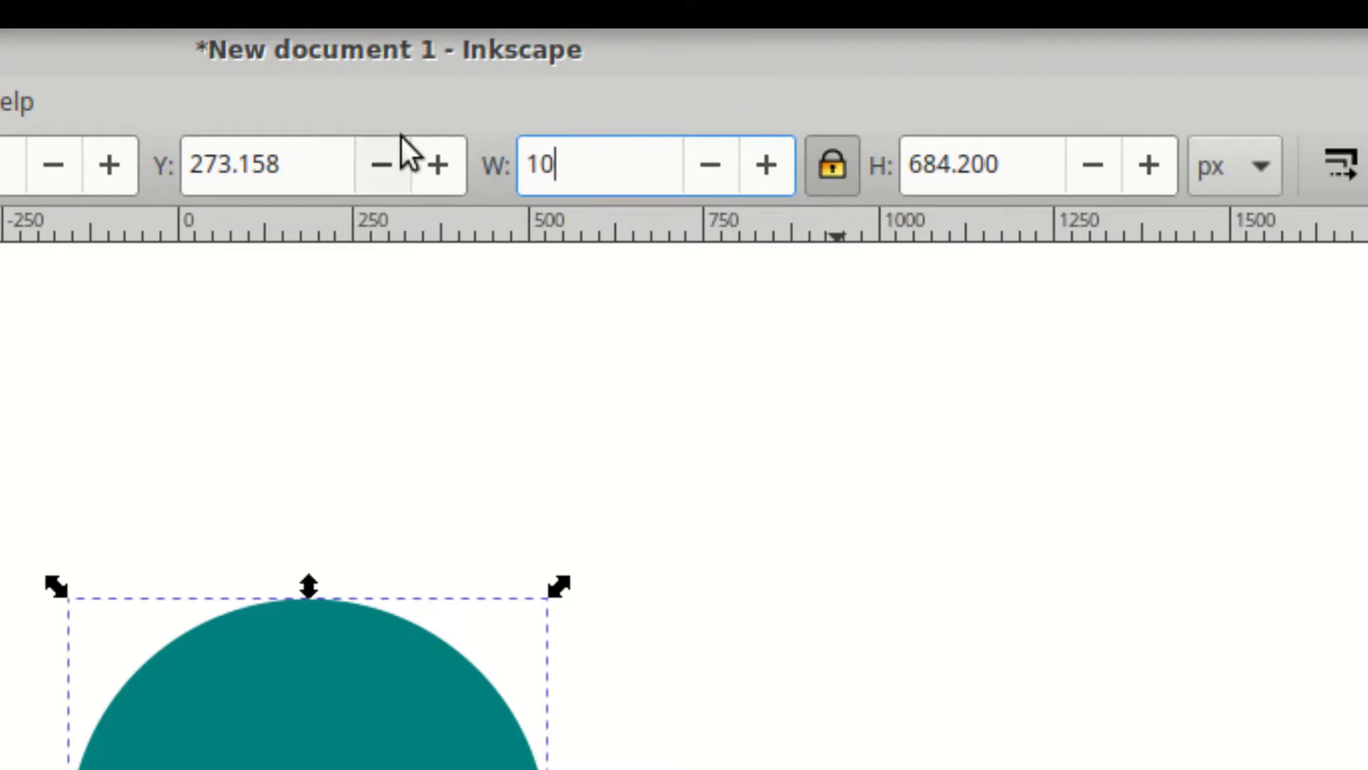
key("BackSpace")
key("Return")
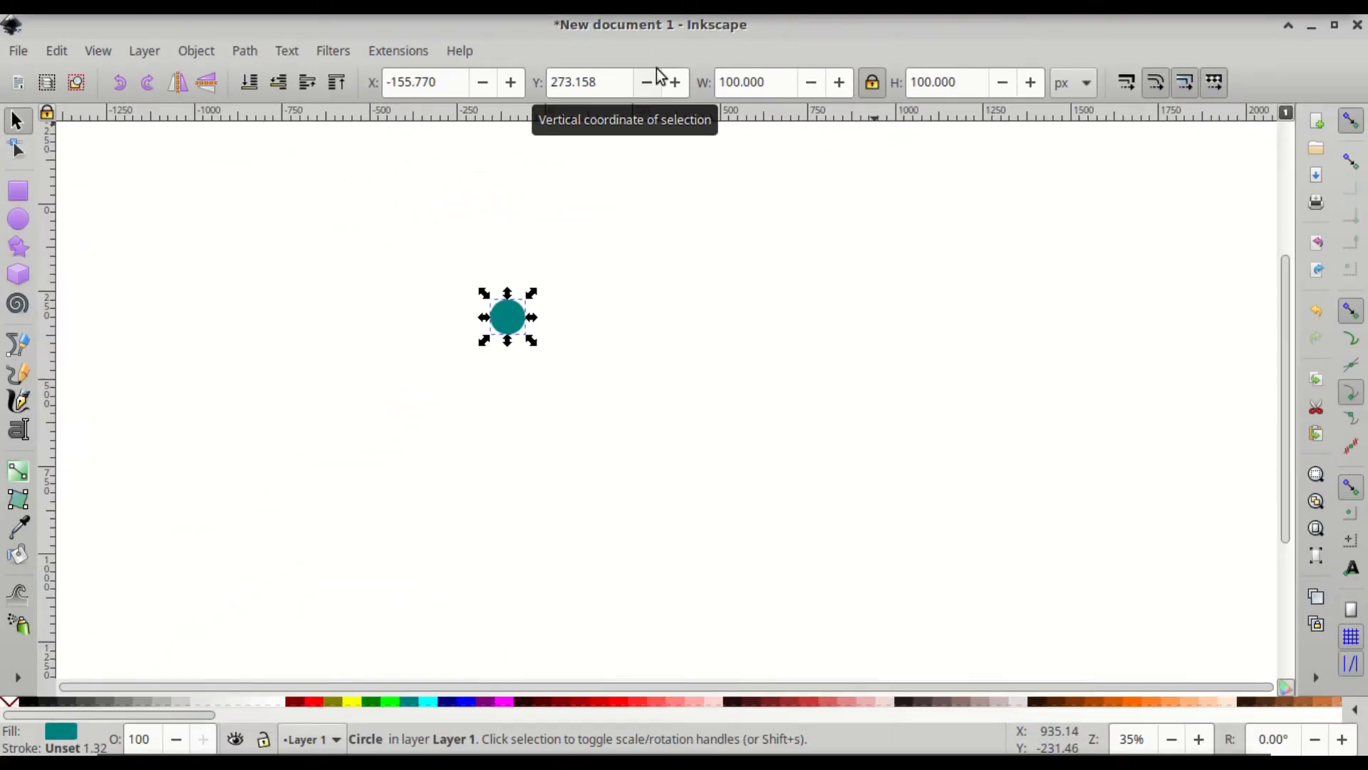
Step: Give the circle a flat black stroke, with a stroke width of 5 px
key("ctrl")
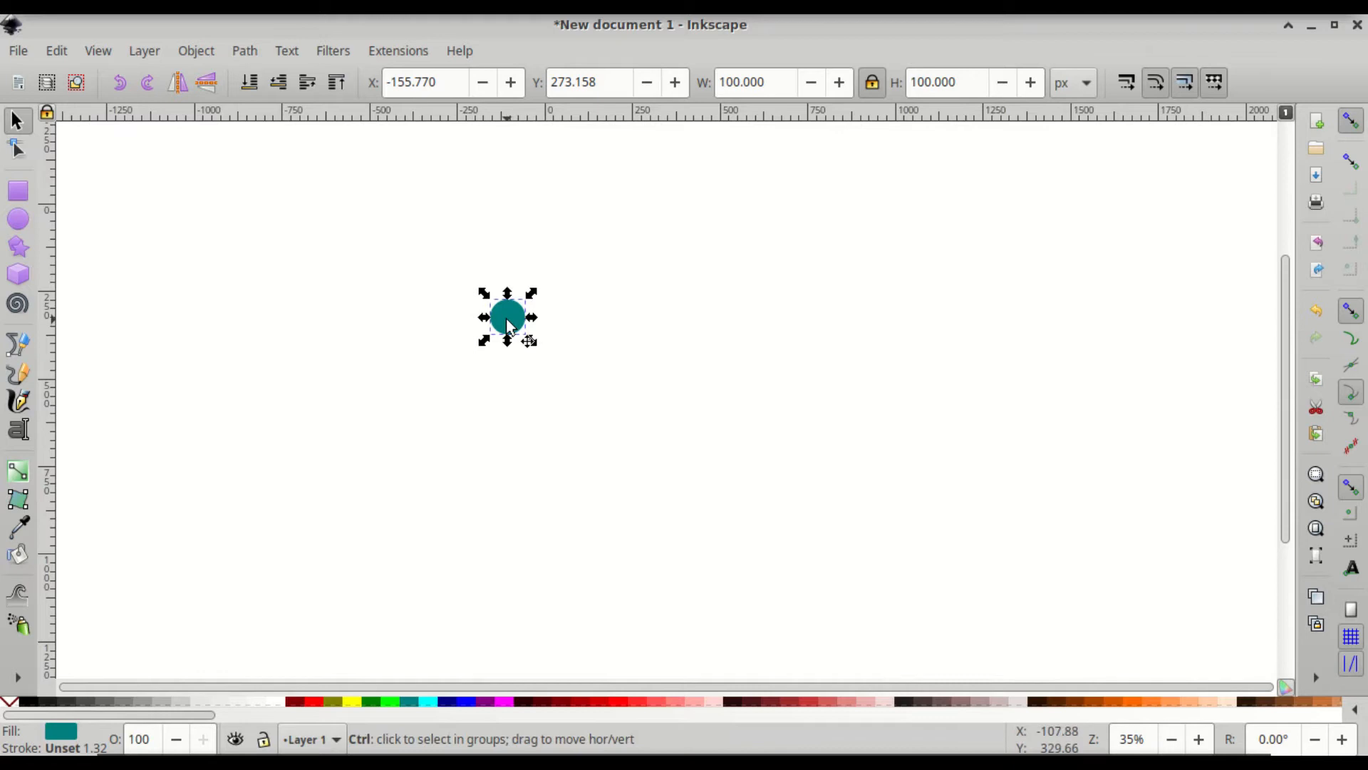
scroll(506, 319, "up", 5)
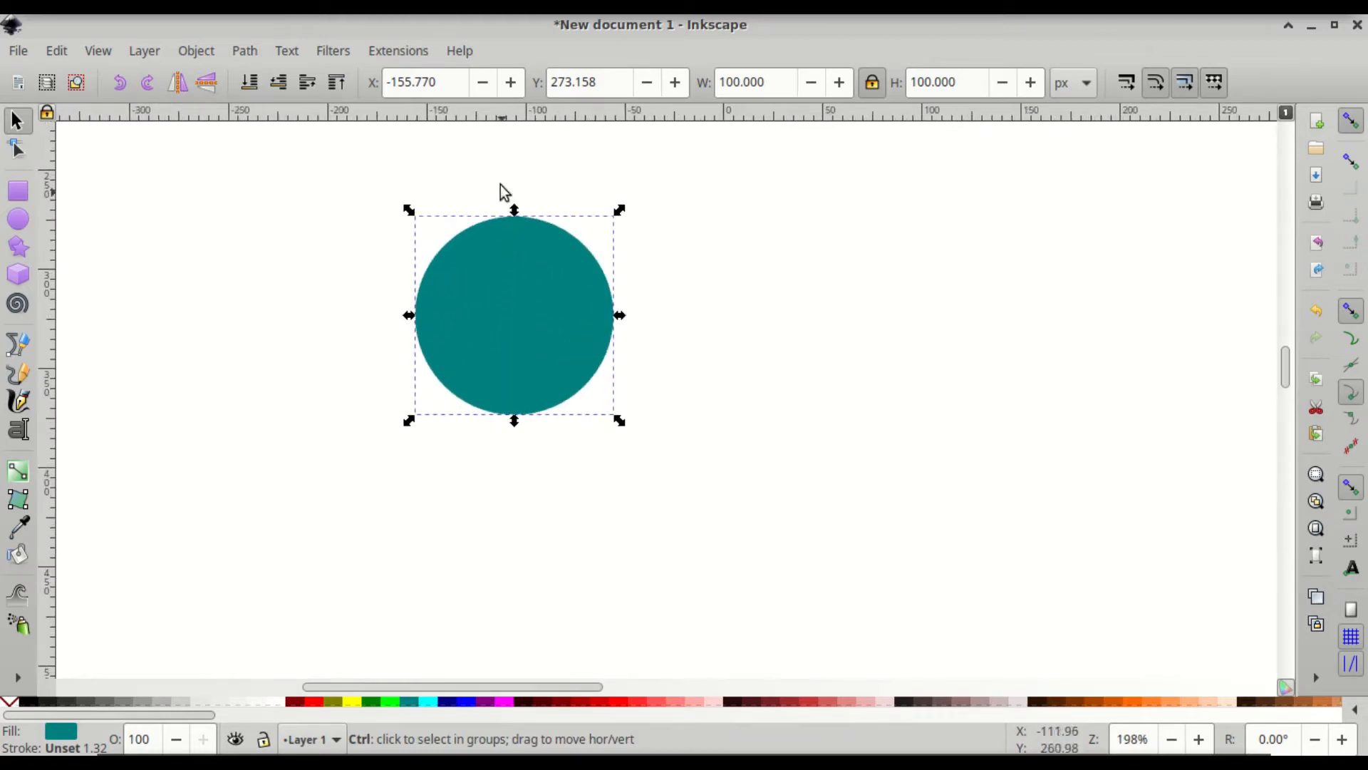
scroll(499, 182, "up", 2)
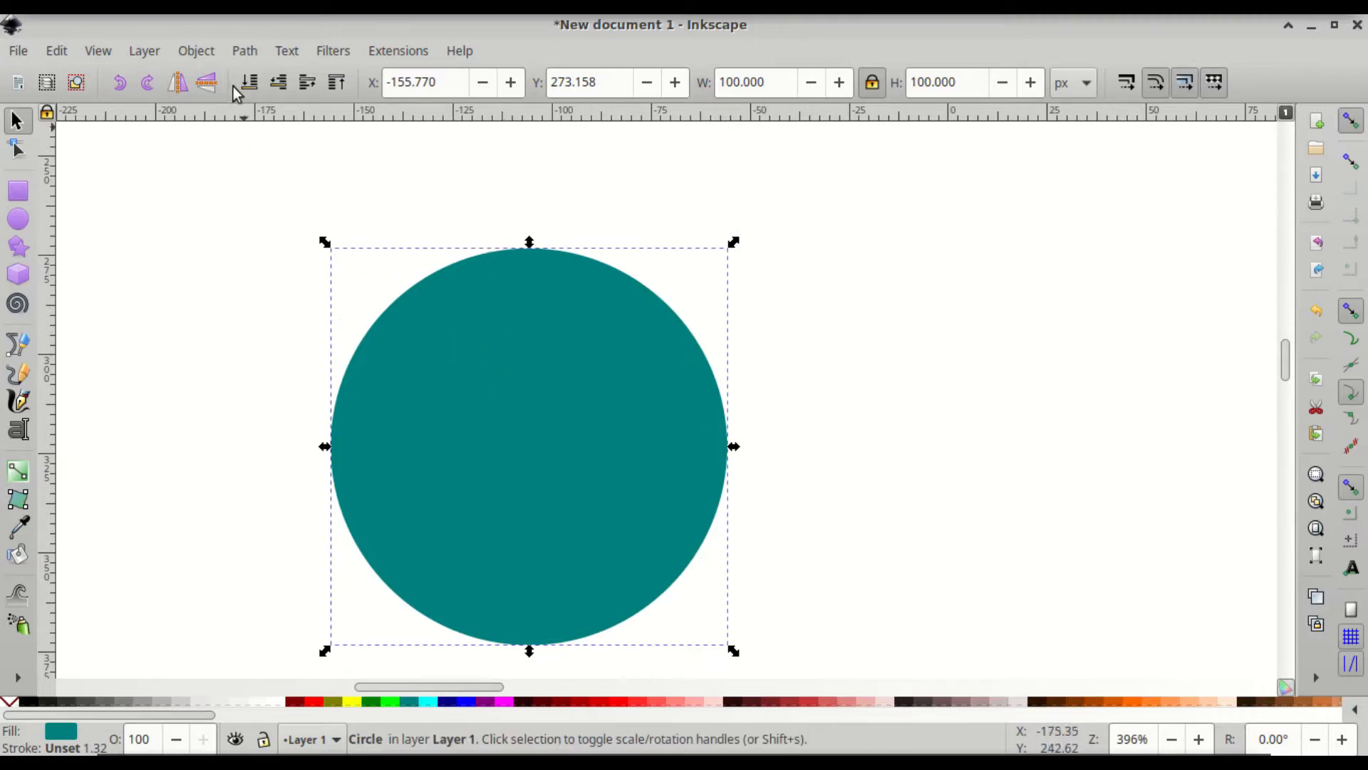
left_click(206, 55)
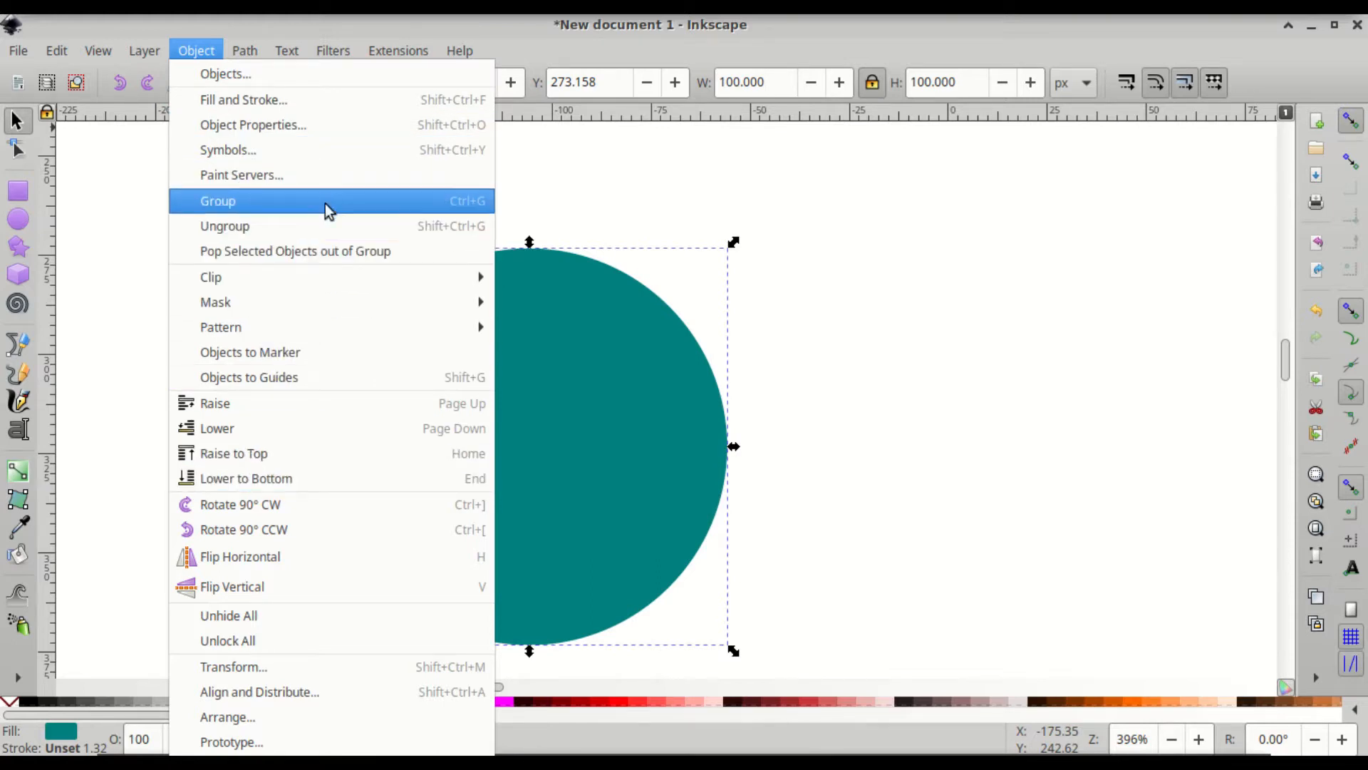
left_click(327, 109)
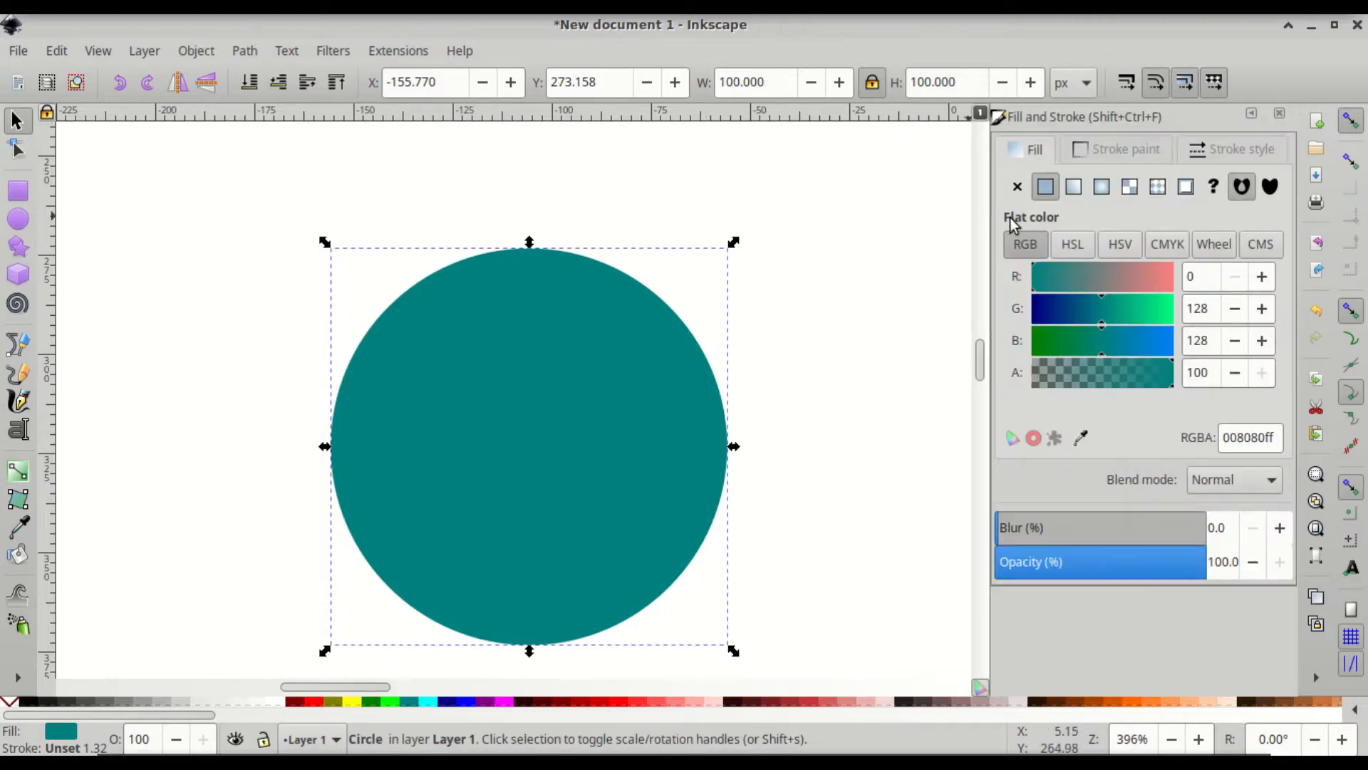
left_click(1139, 147)
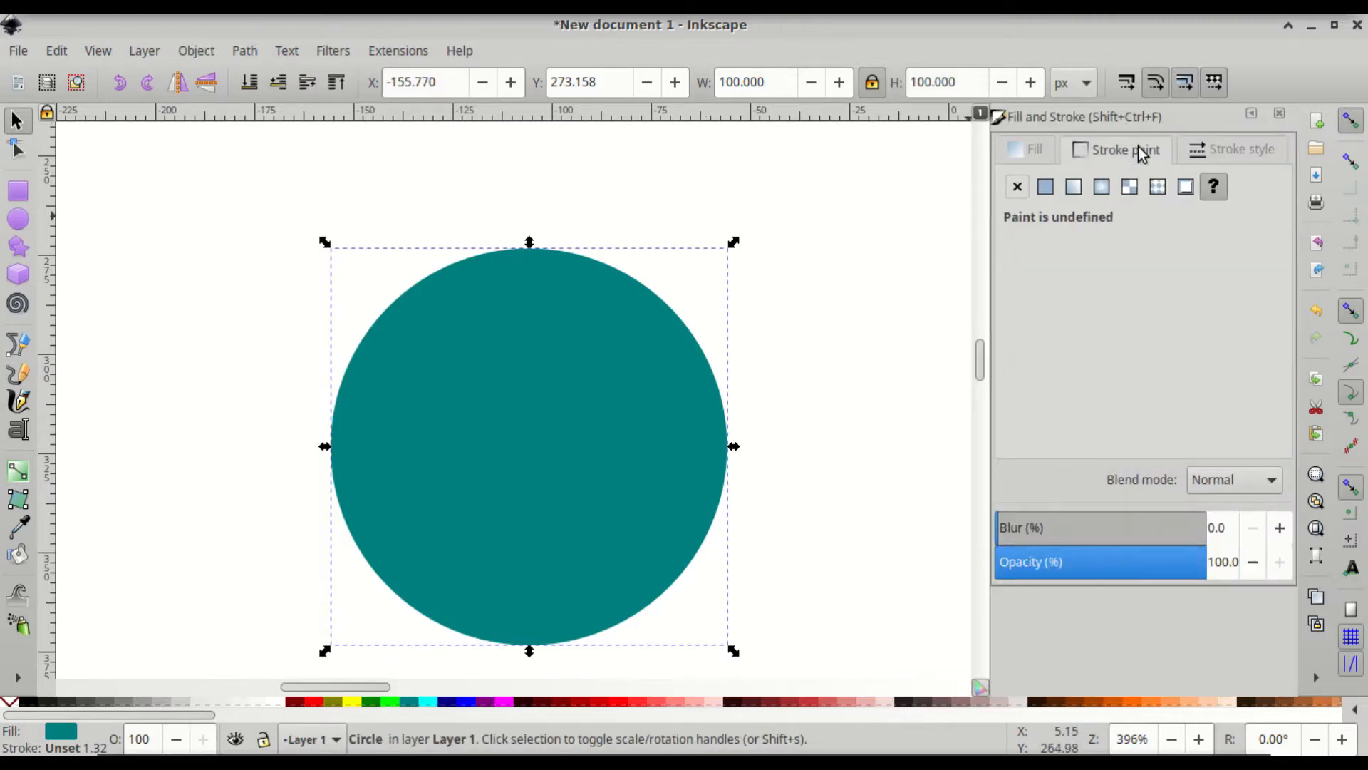
left_click(1051, 190)
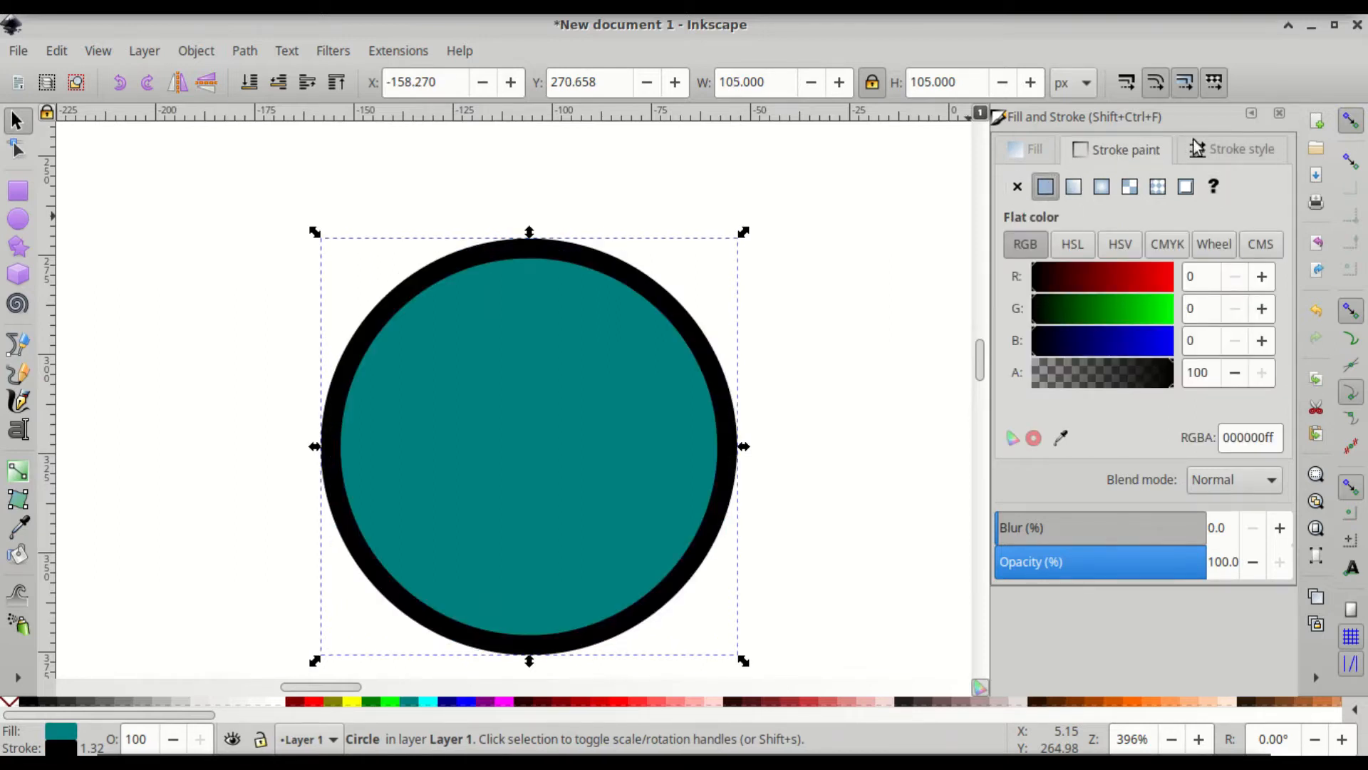
left_click(1217, 144)
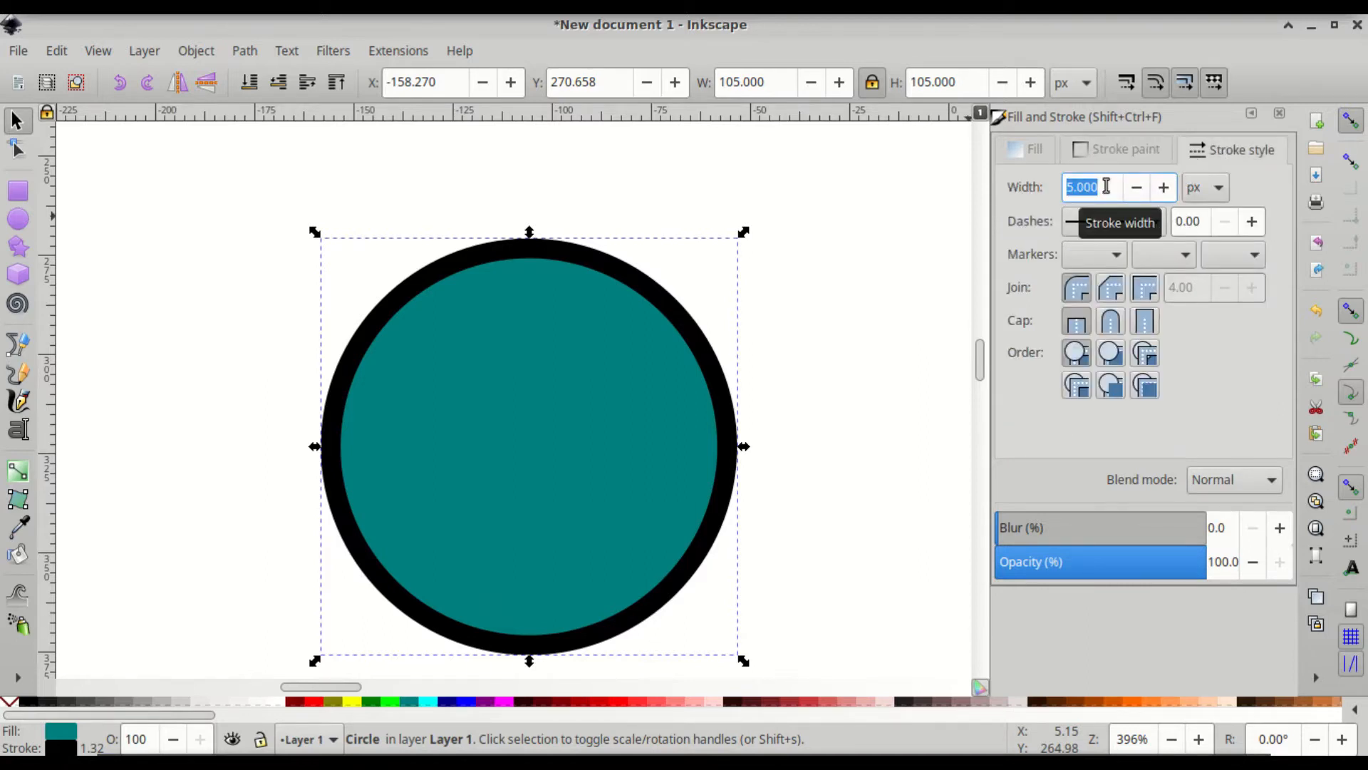
left_click(1212, 187)
left_click(1212, 188)
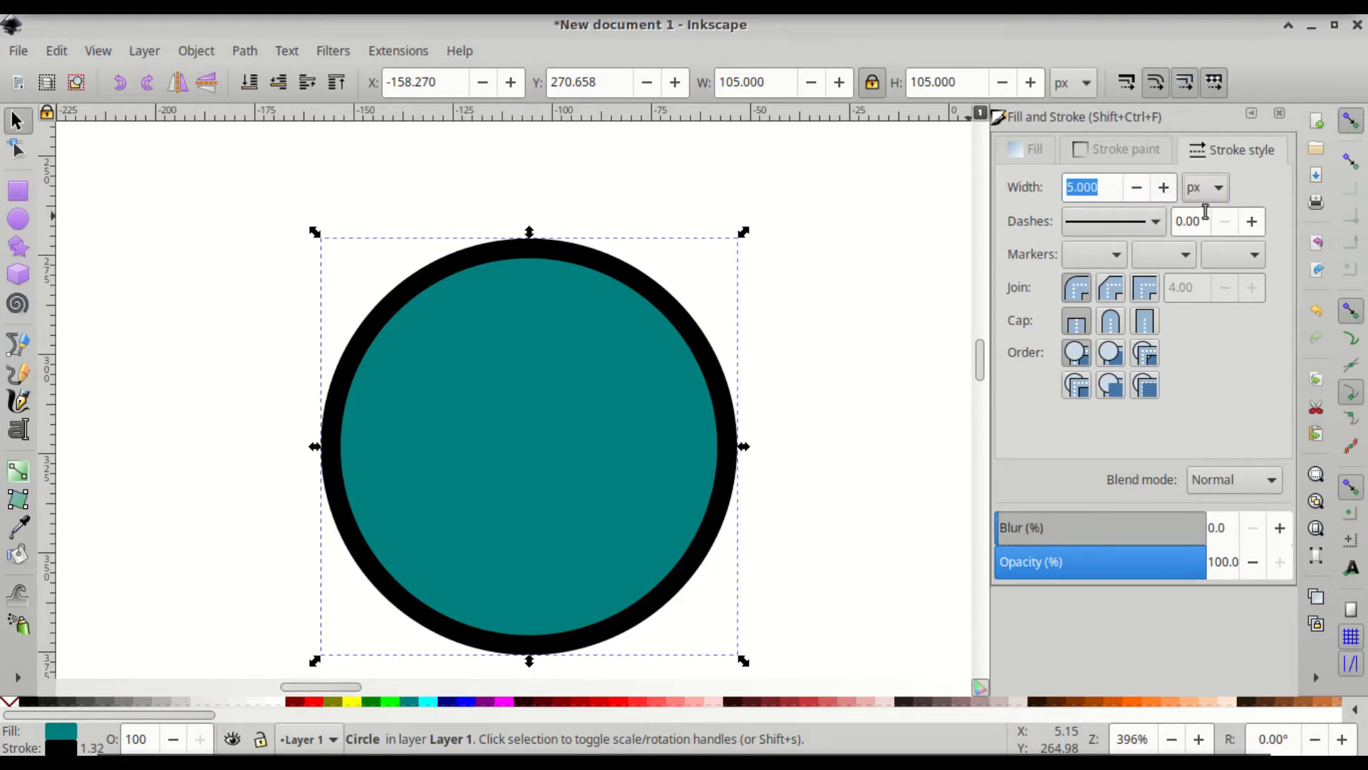
Step: Remove the circle's fill and set its overall width, stroke included, to 100 px
left_click(1022, 152)
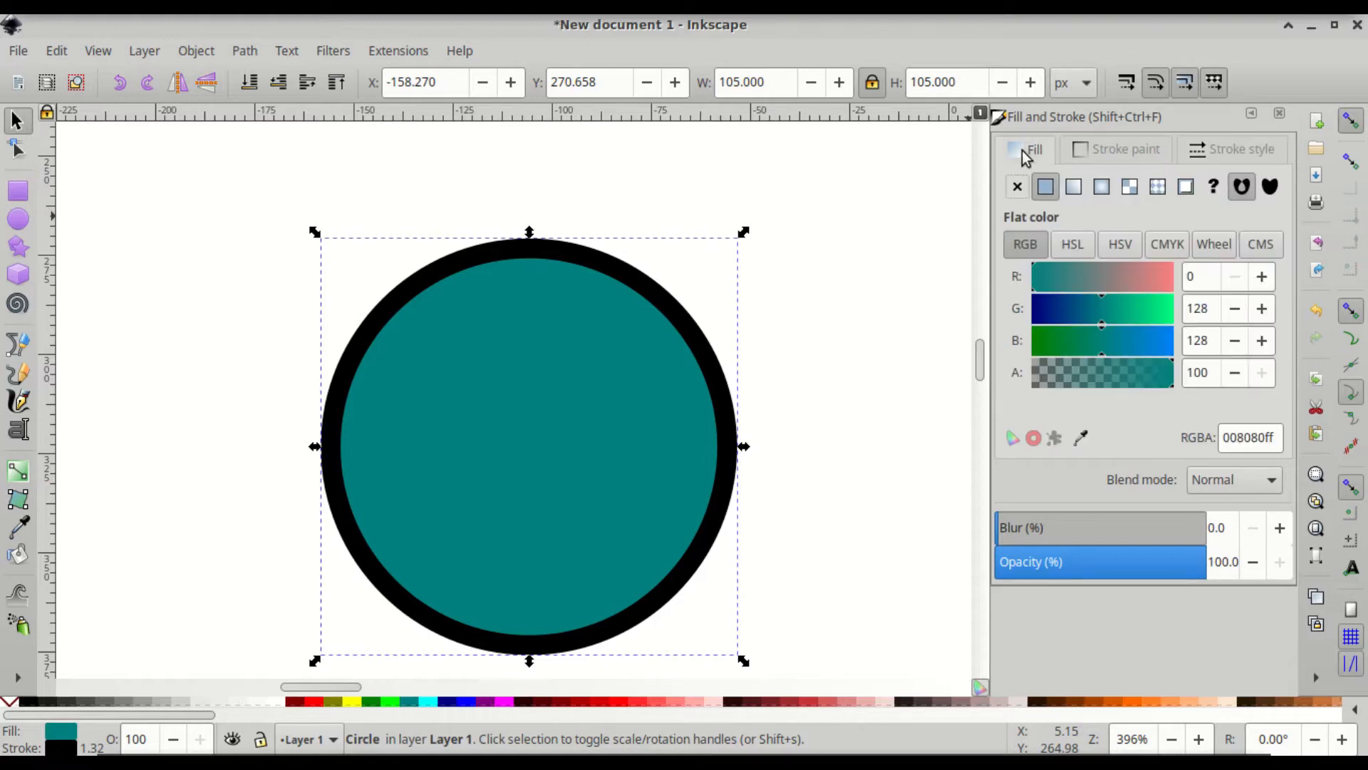
left_click(1018, 189)
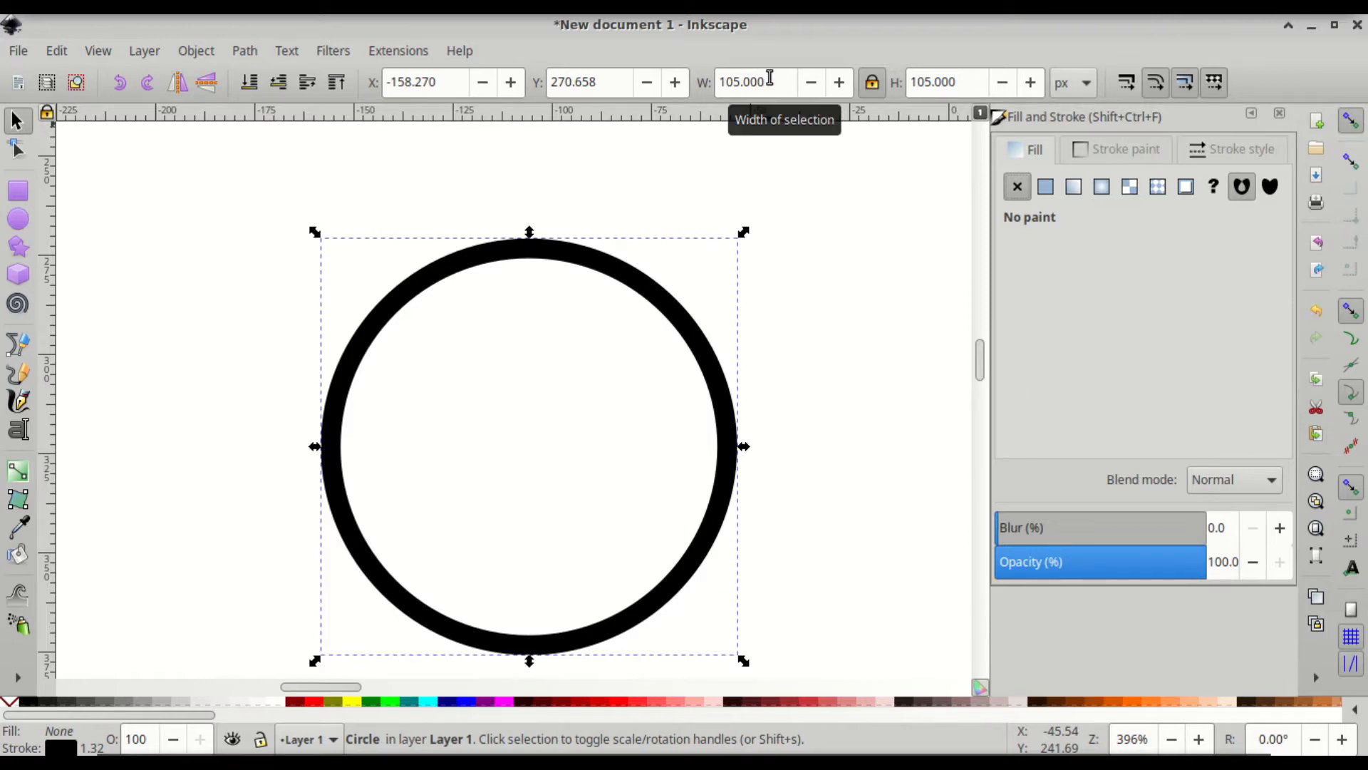
left_click_drag(771, 80, 711, 81)
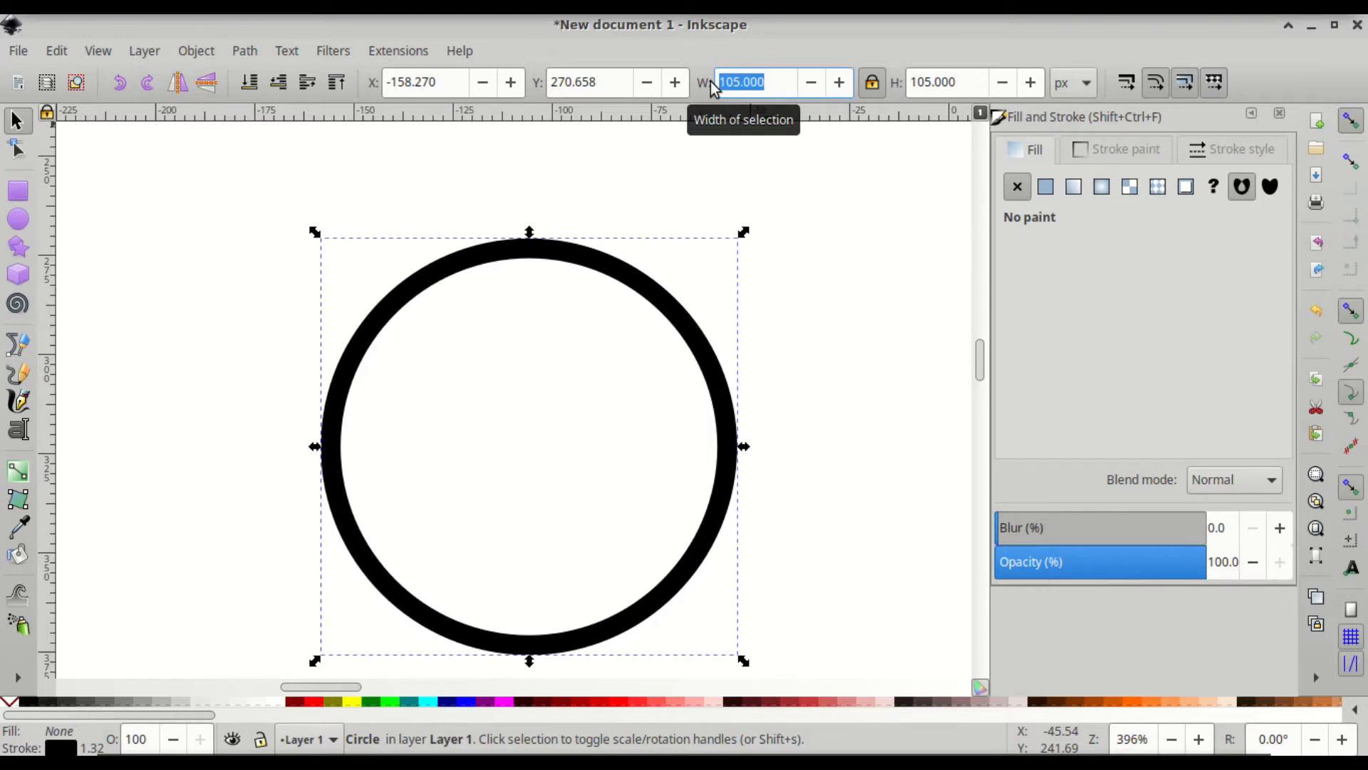
type("1")
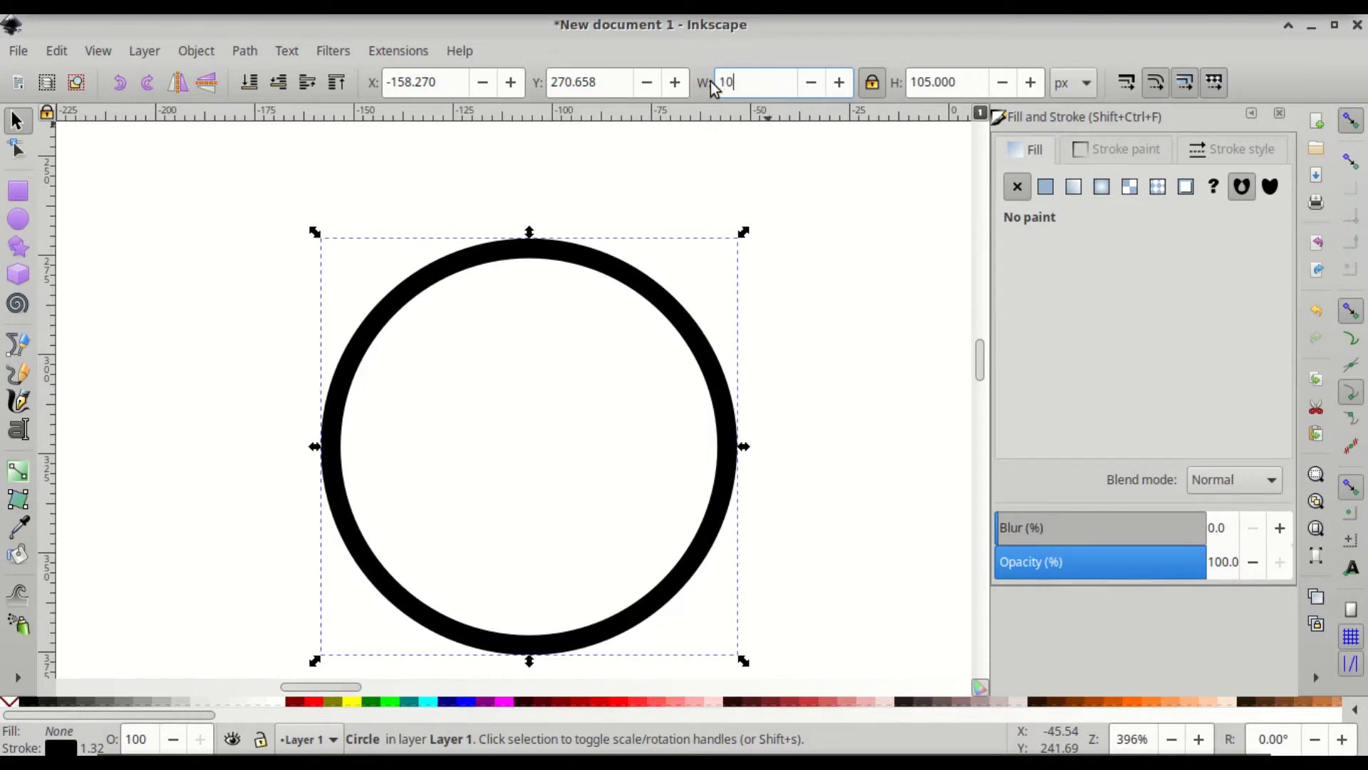
key("Return")
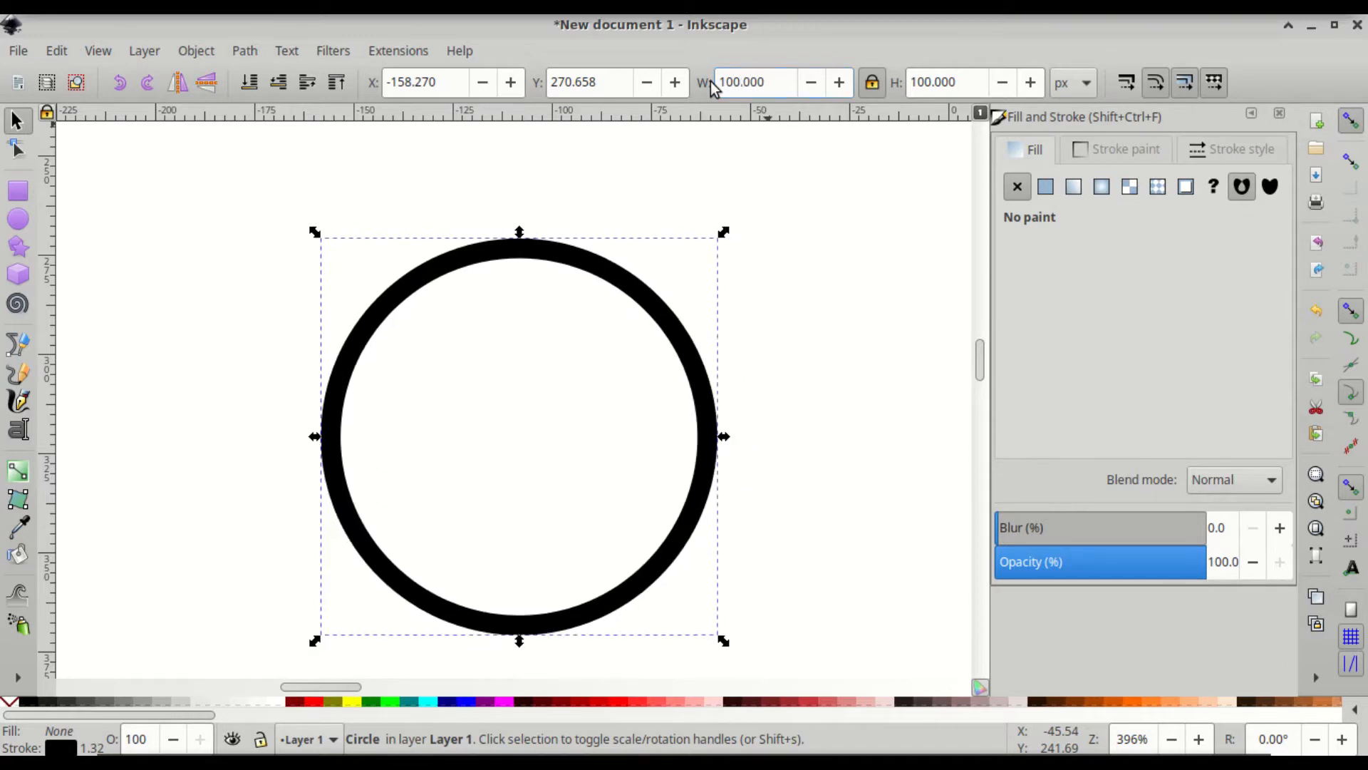
Step: Duplicate the ring and move the copy about 14 px right and 6 px up from the original
left_click(671, 334)
key("ctrl")
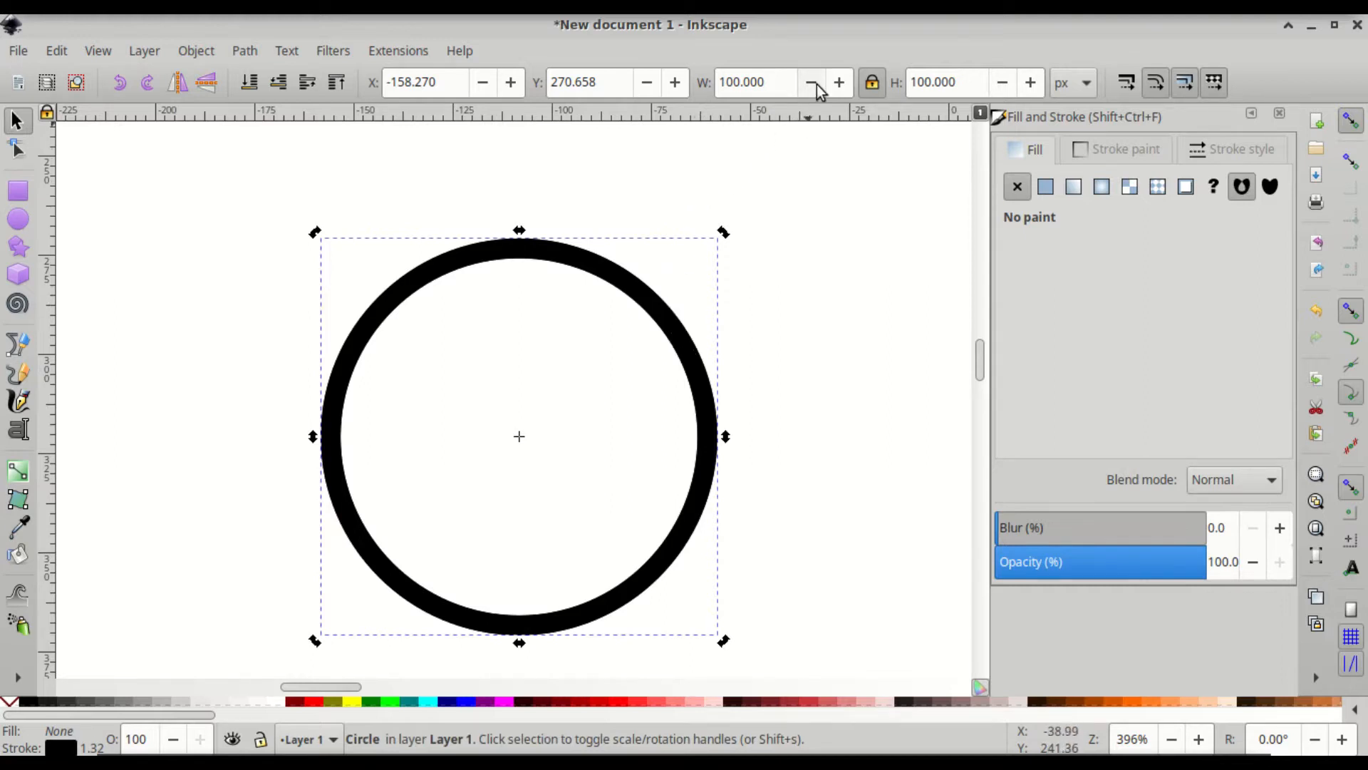
left_click_drag(617, 280, 677, 255)
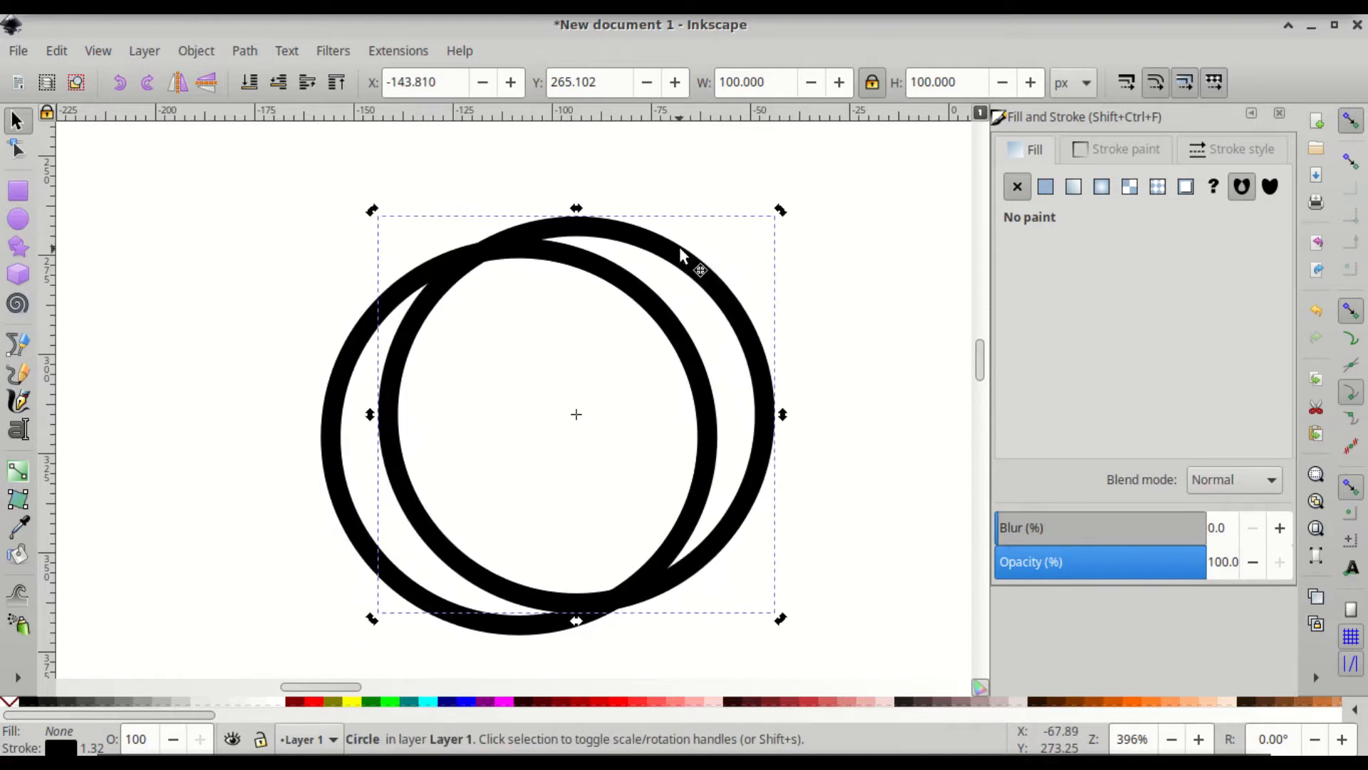
Step: Set the duplicated ring's width to 50 px with its proportions locked
double_click(771, 82)
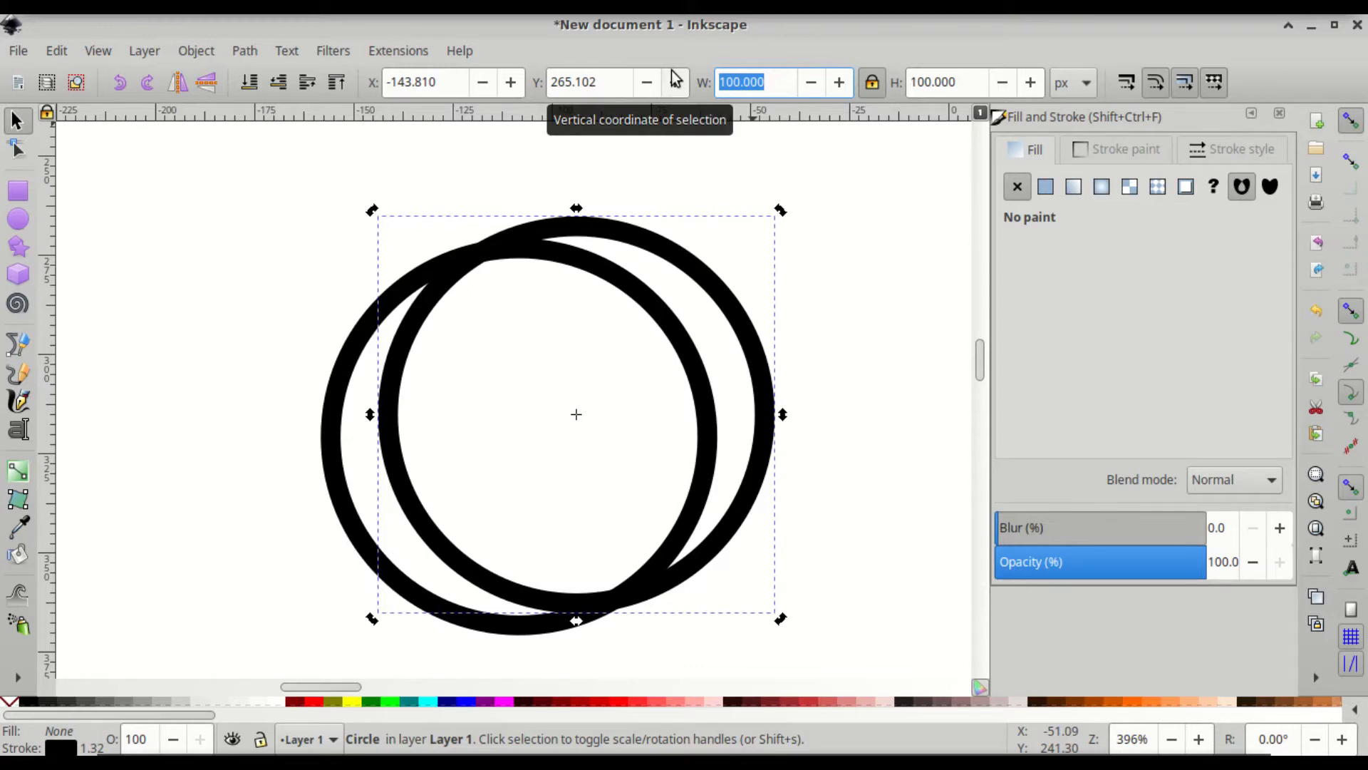
type("50")
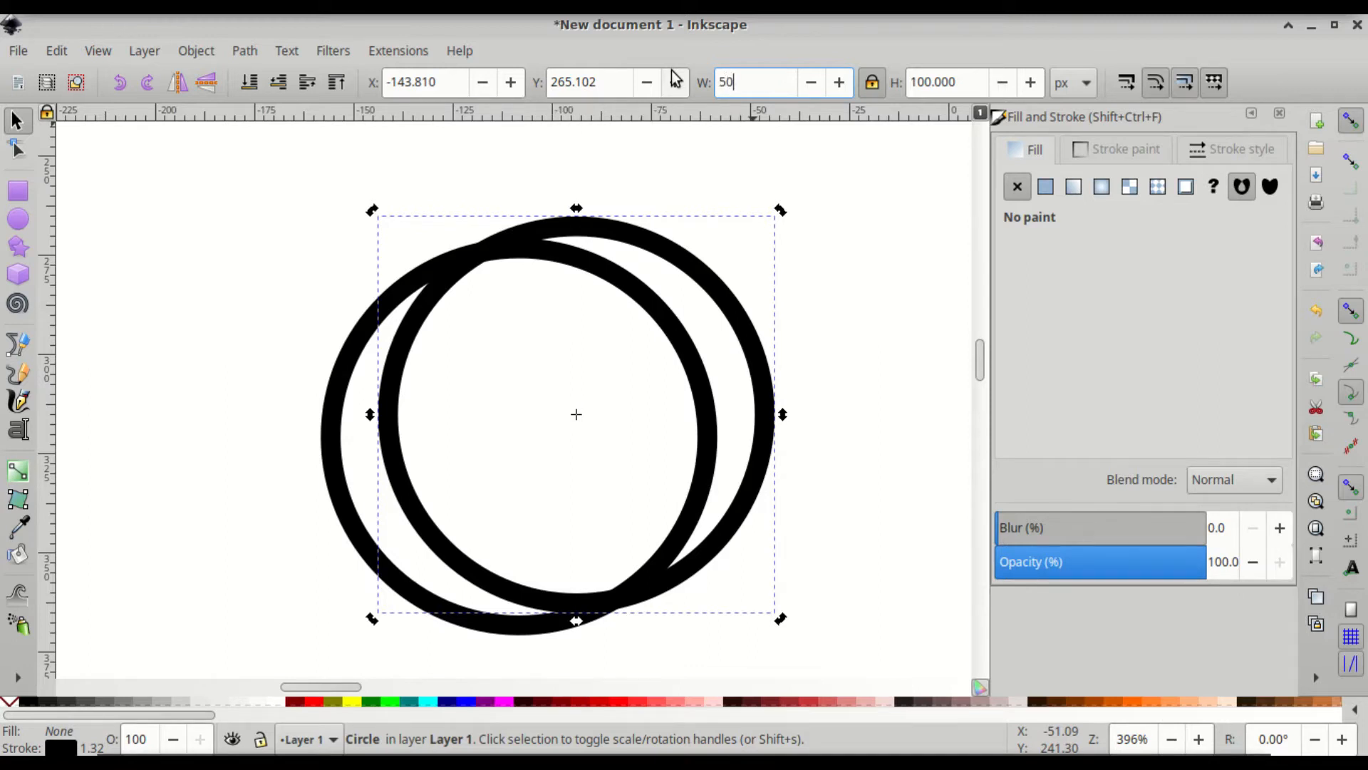
key("Return")
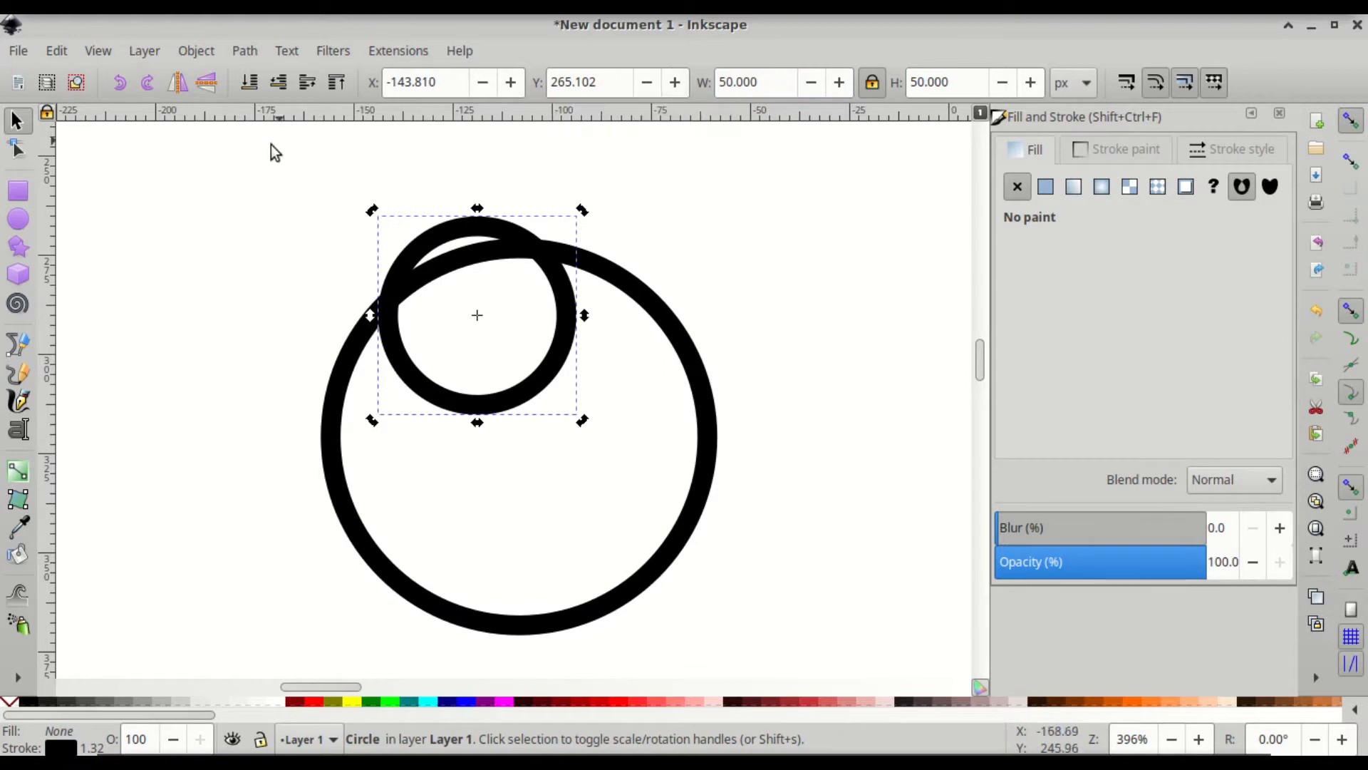
Step: Centre the 100 px ring on the 50 px ring along both the vertical and horizontal axes, relative to the last selected object
left_click_drag(221, 144, 902, 666)
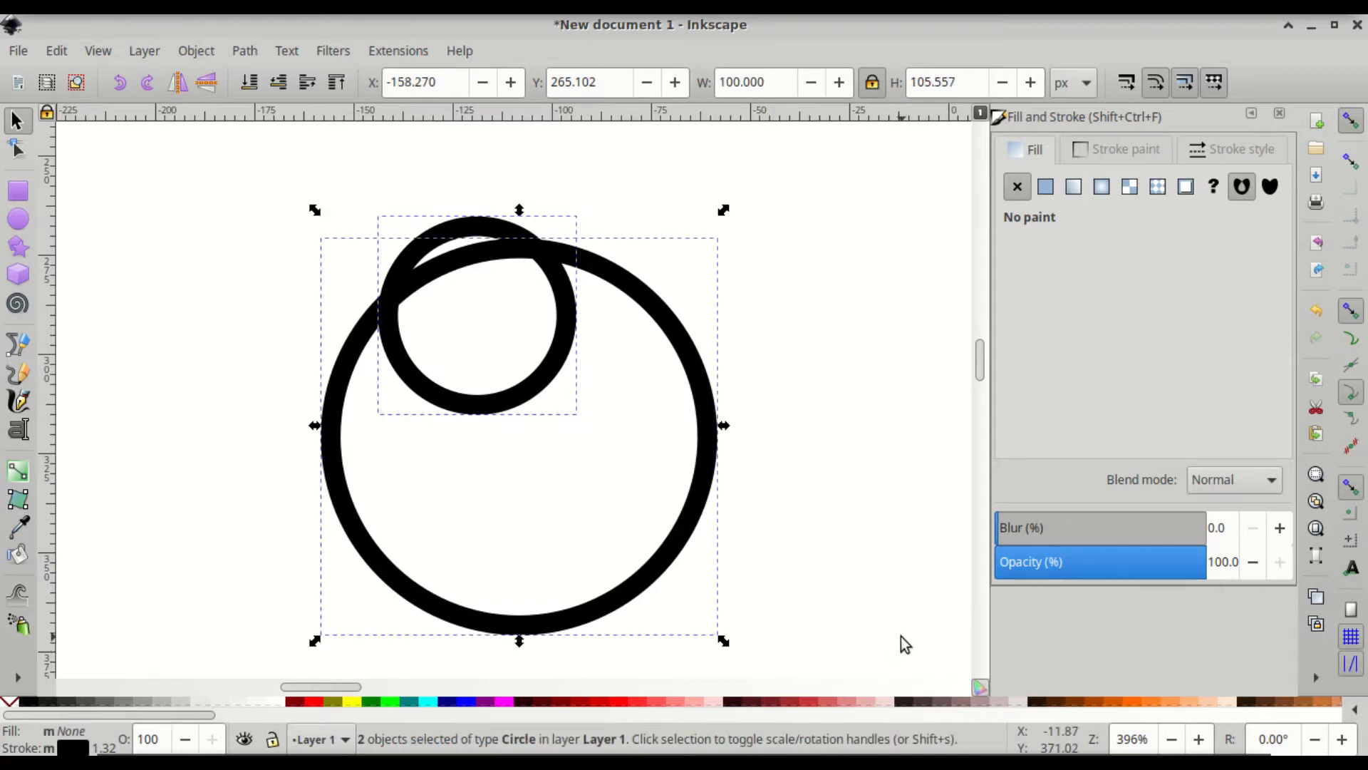
left_click(196, 53)
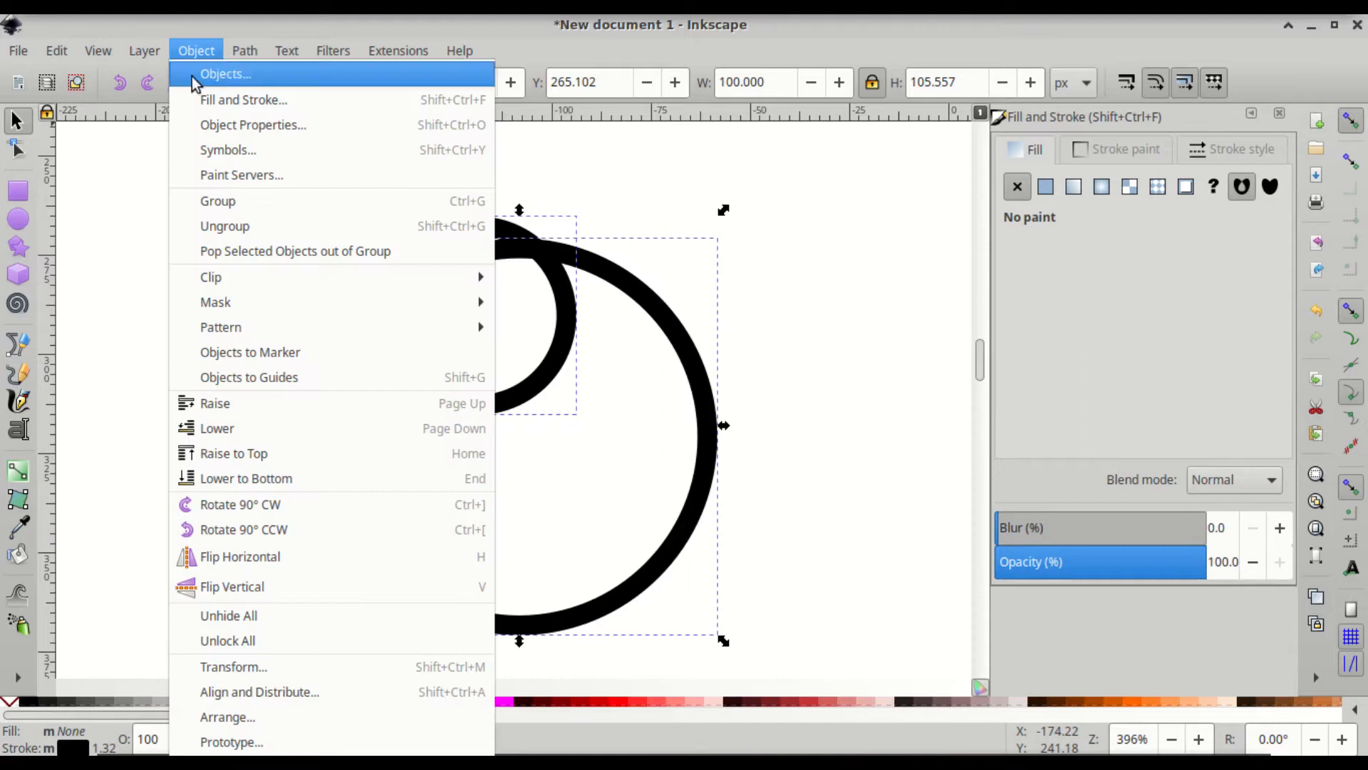
left_click(342, 690)
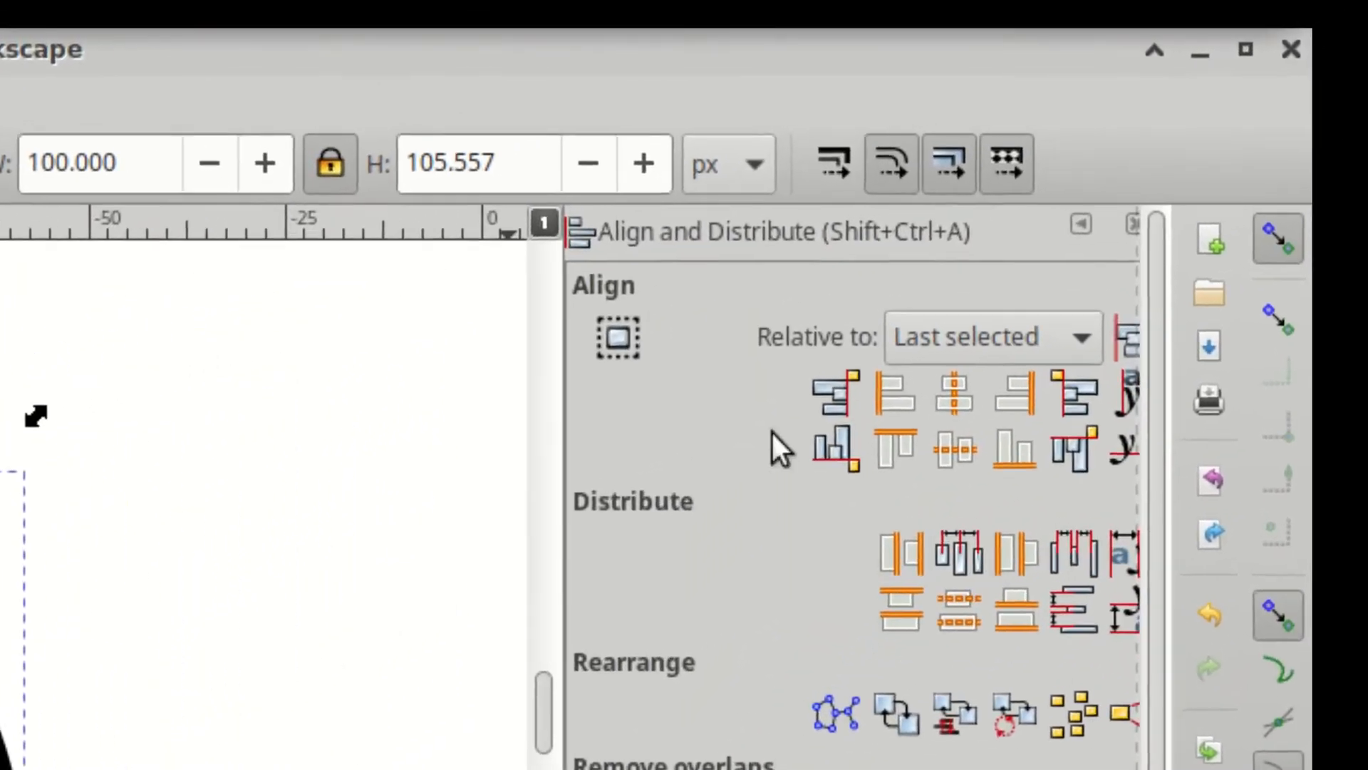
left_click(965, 339)
left_click(965, 339)
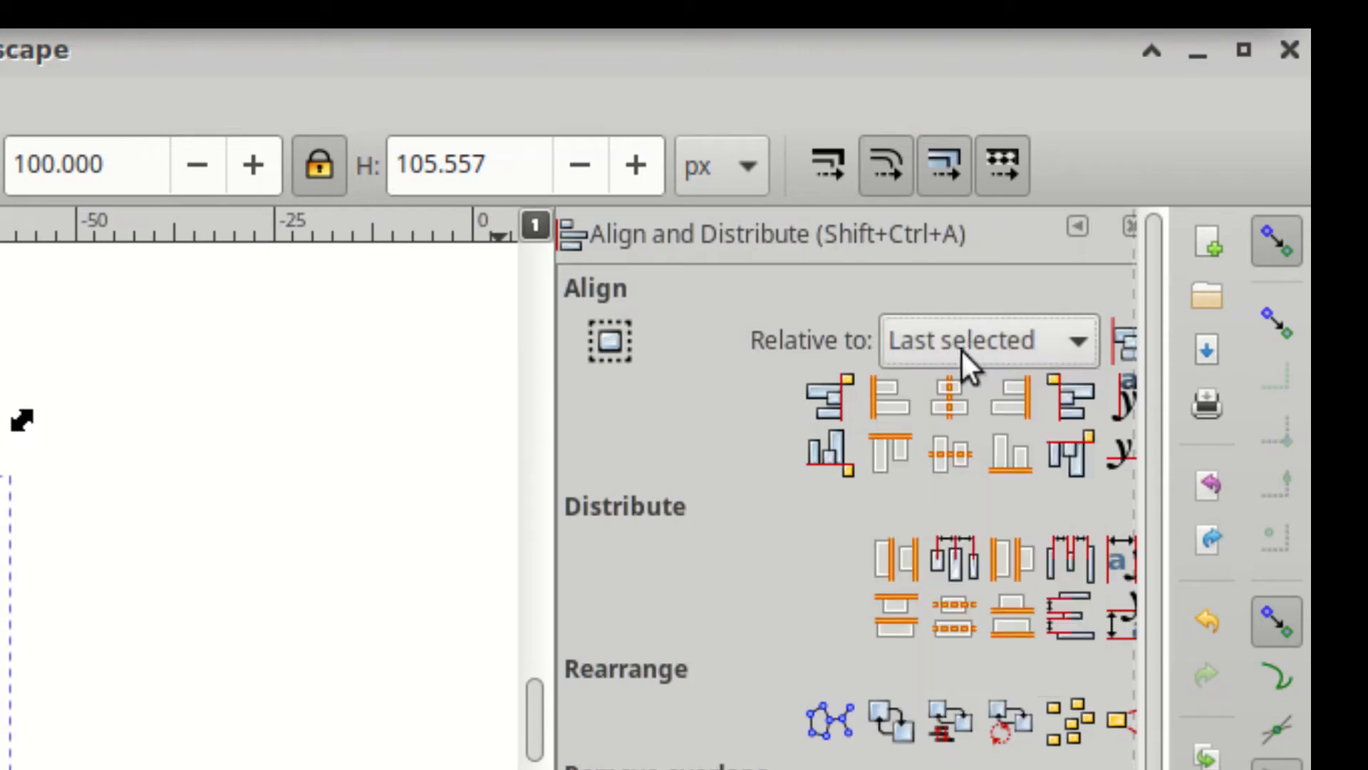
left_click(948, 397)
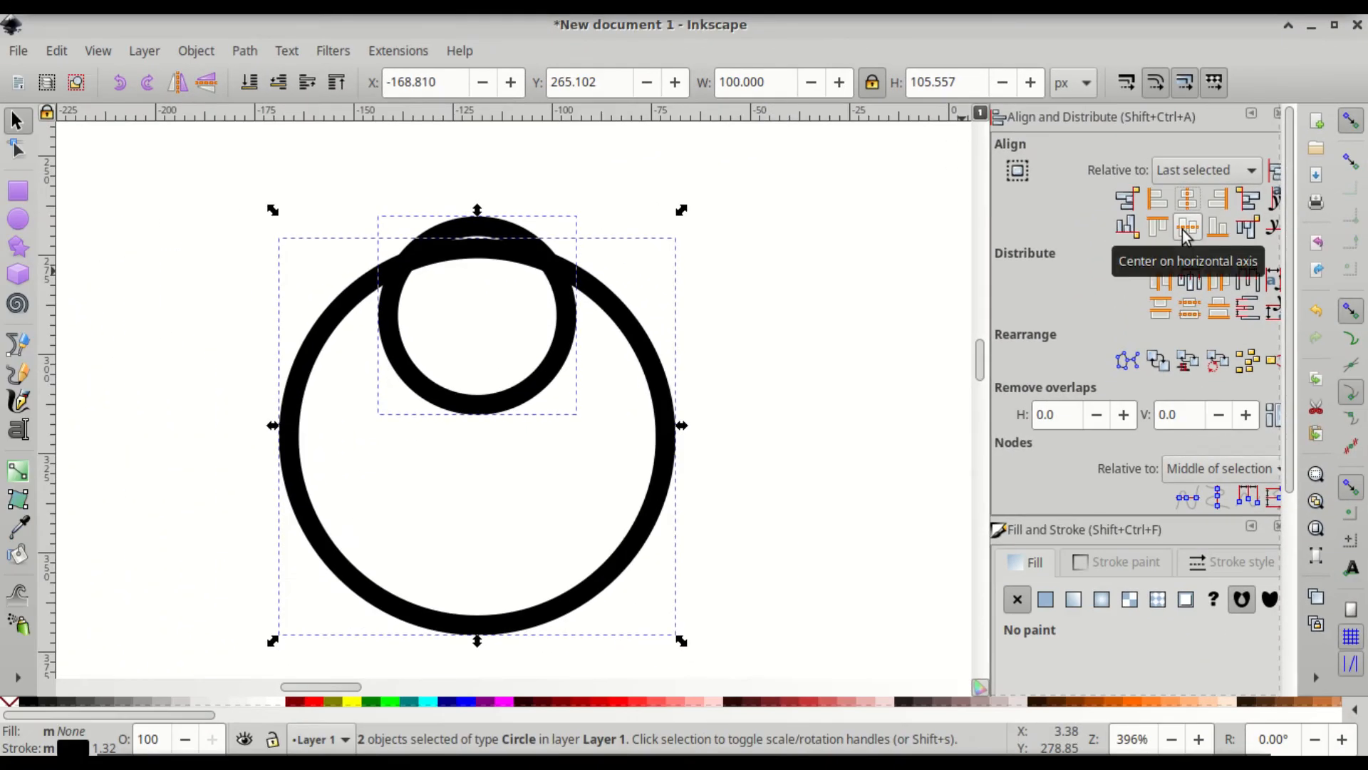
left_click(1182, 230)
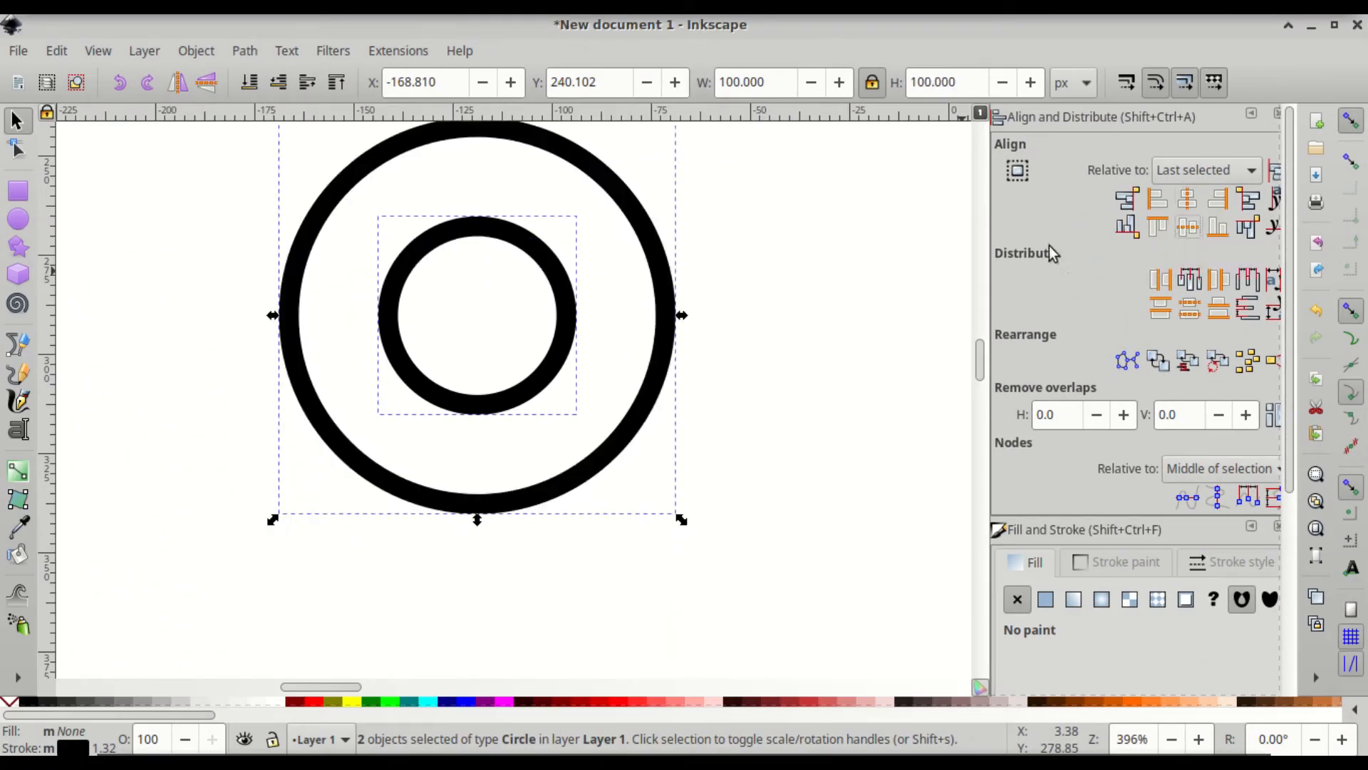
scroll(703, 228, "up", 2)
scroll(703, 229, "down", 2)
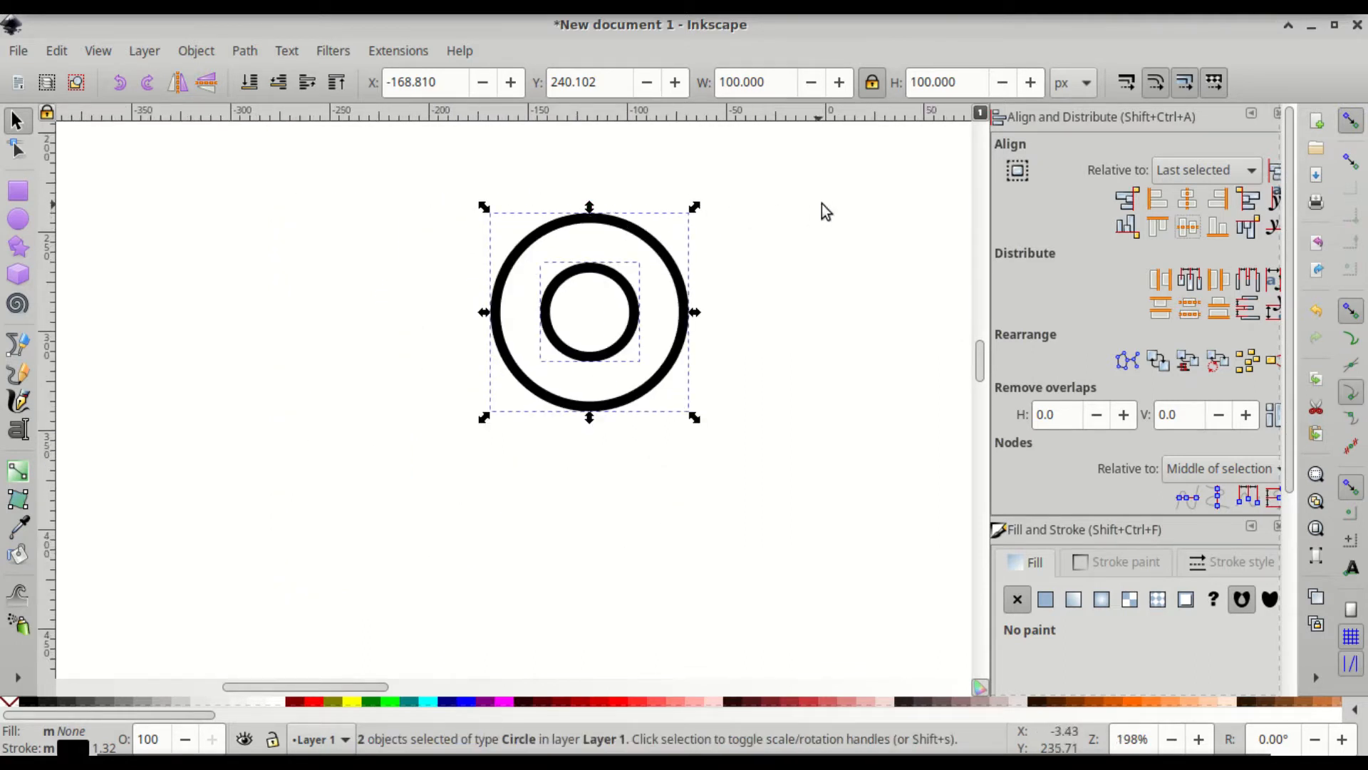
left_click(848, 203)
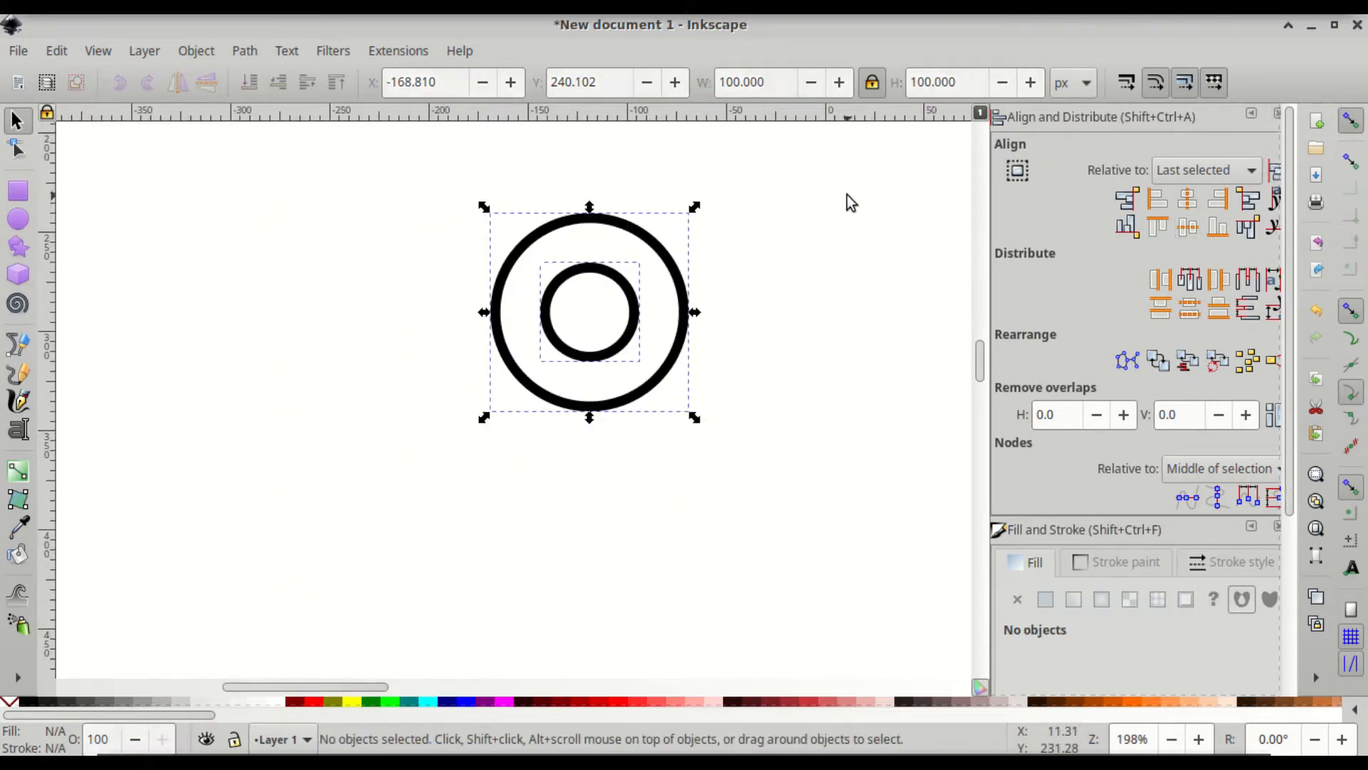
Step: Duplicate the 100 px ring and move the copy 70 px horizontally to the right
left_click(665, 263)
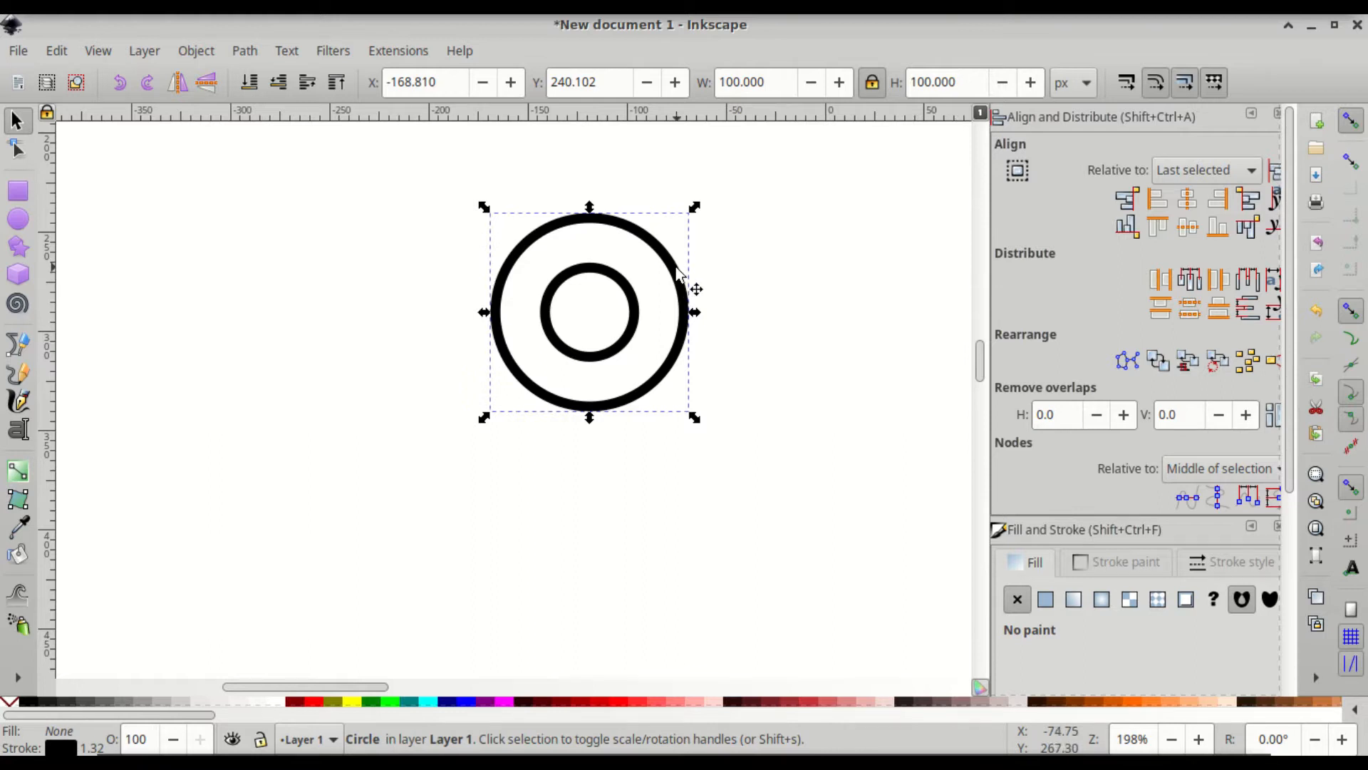
key("ctrl")
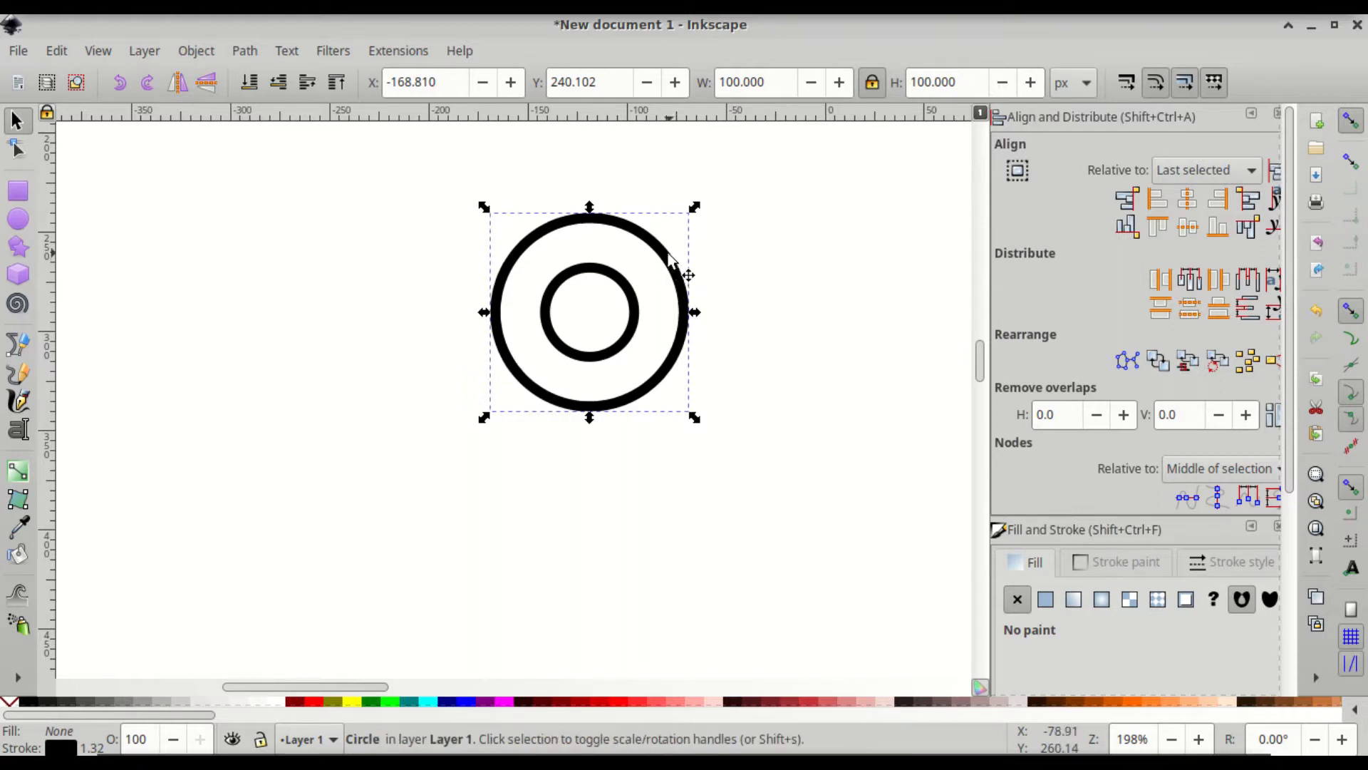
key("ctrl+d")
left_click_drag(659, 253, 801, 257)
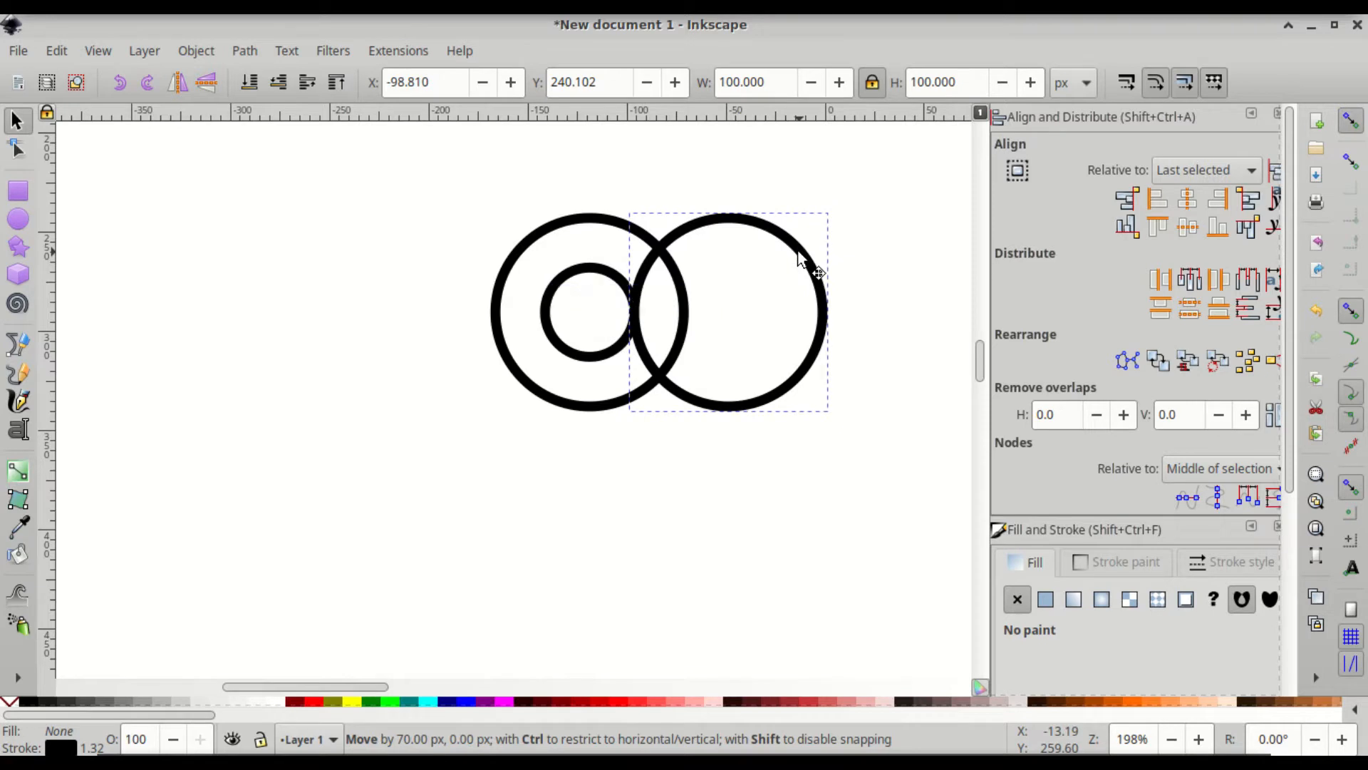
Step: Duplicate the central 100 px ring and move the copy 70 px horizontally to the left
left_click(578, 223)
key("ctrl")
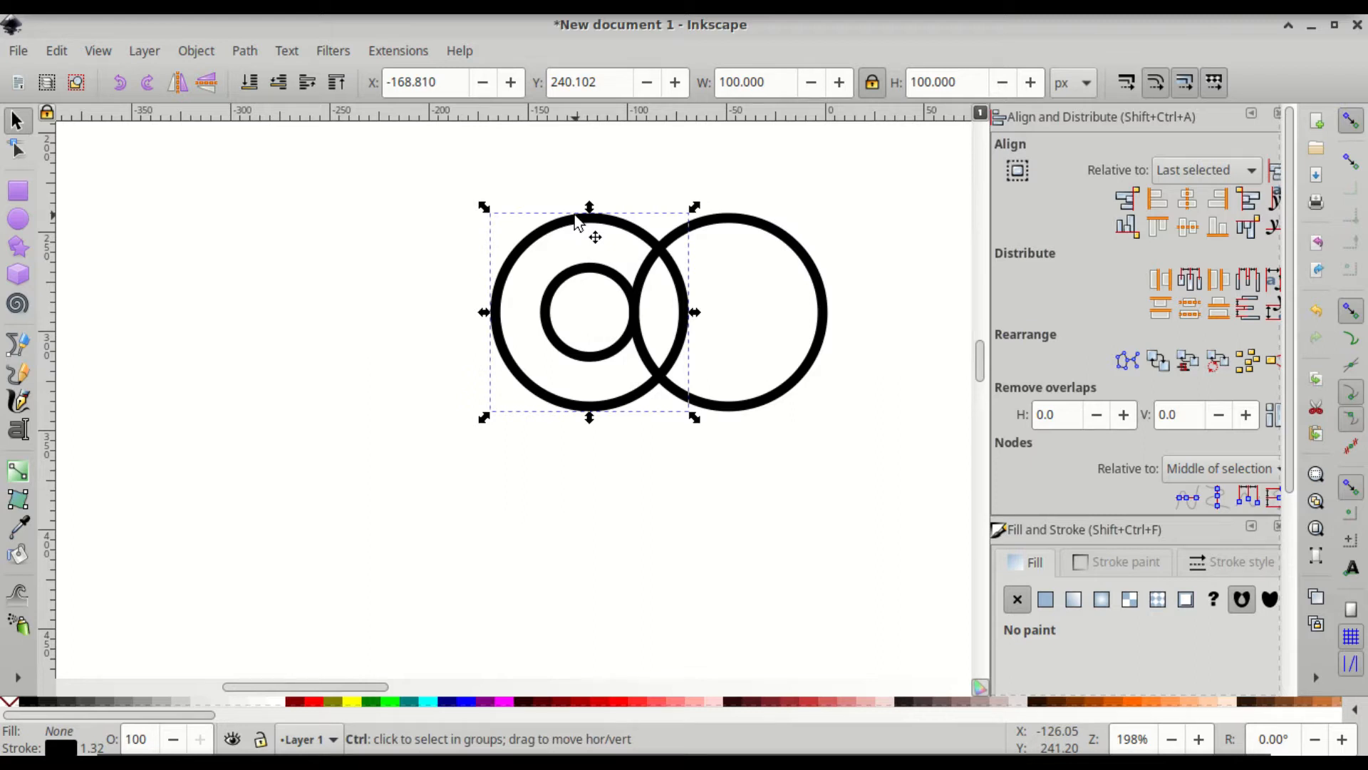
key("ctrl+d")
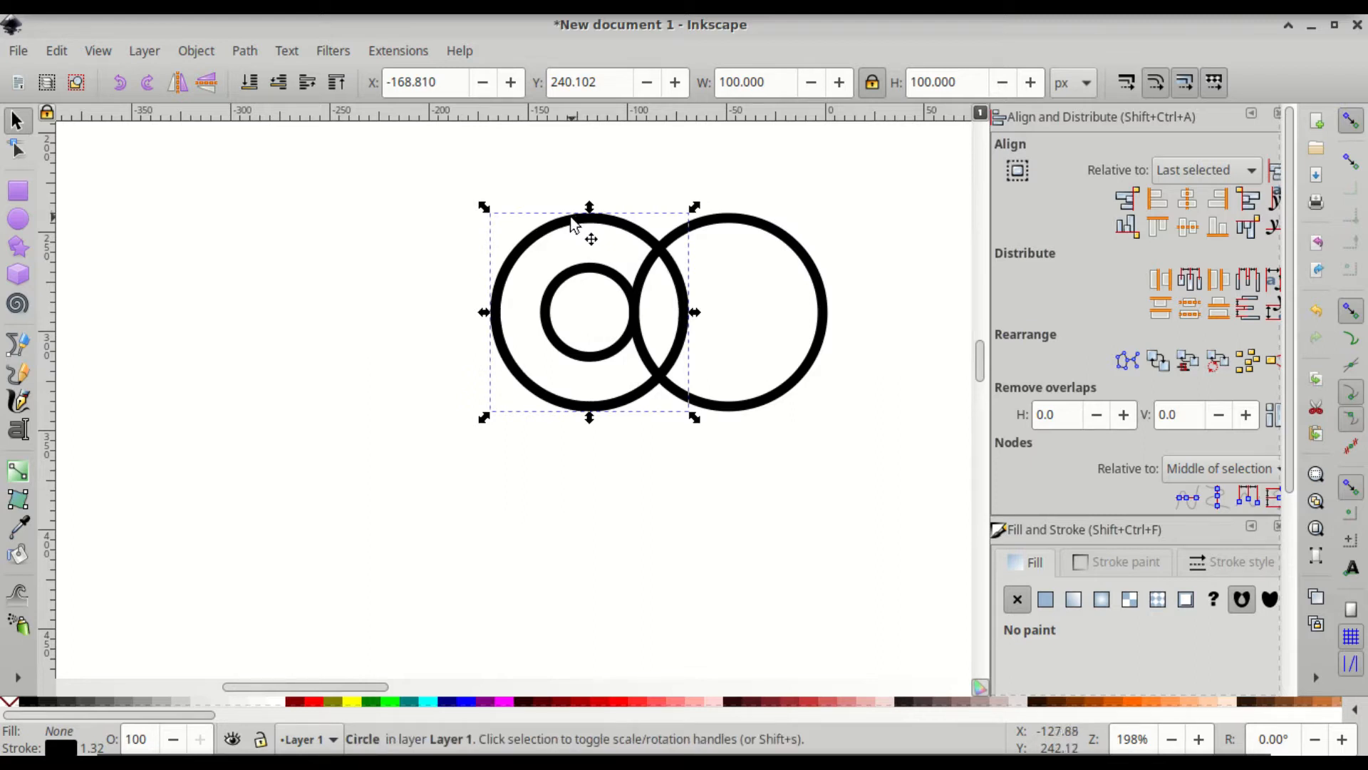
left_click_drag(582, 228, 419, 213)
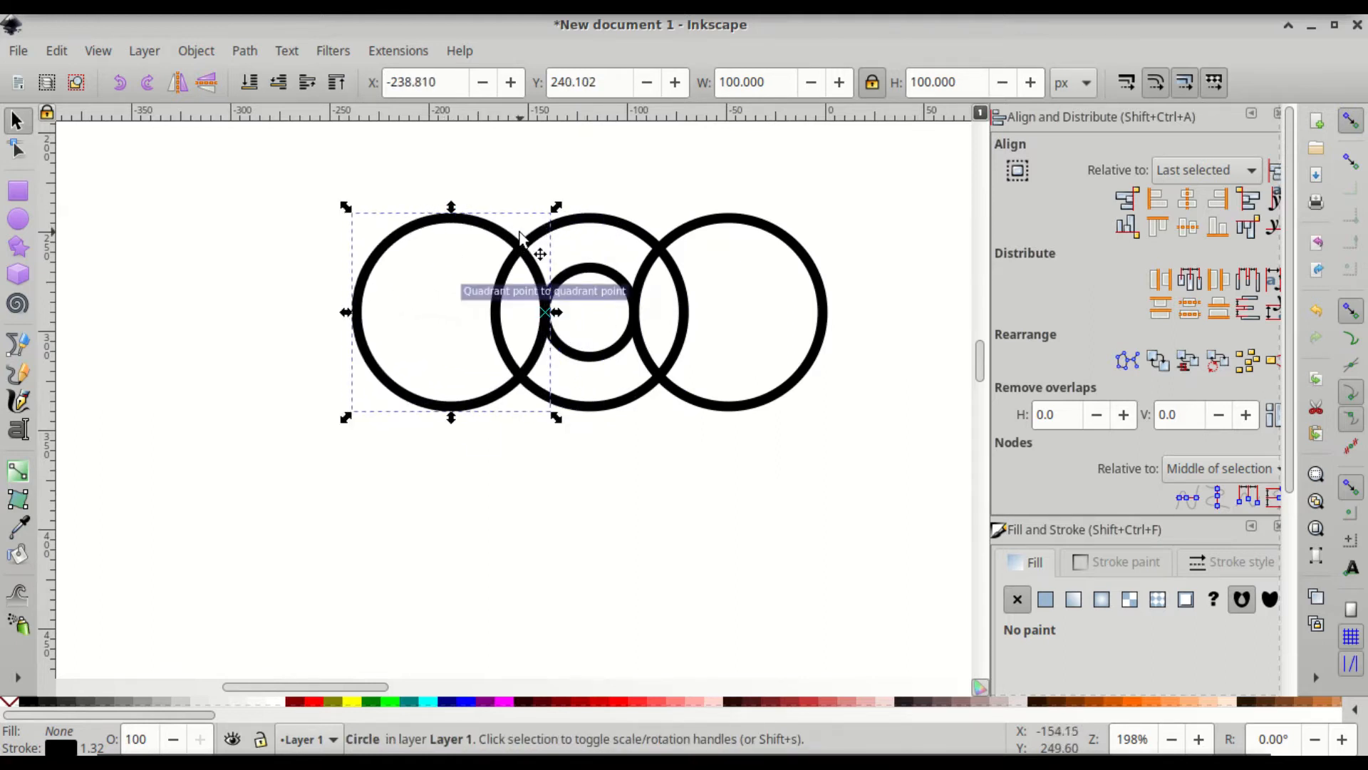
Step: Duplicate the left and right outer rings as a pair and rotate the copies -60° around their common centre
key("shift")
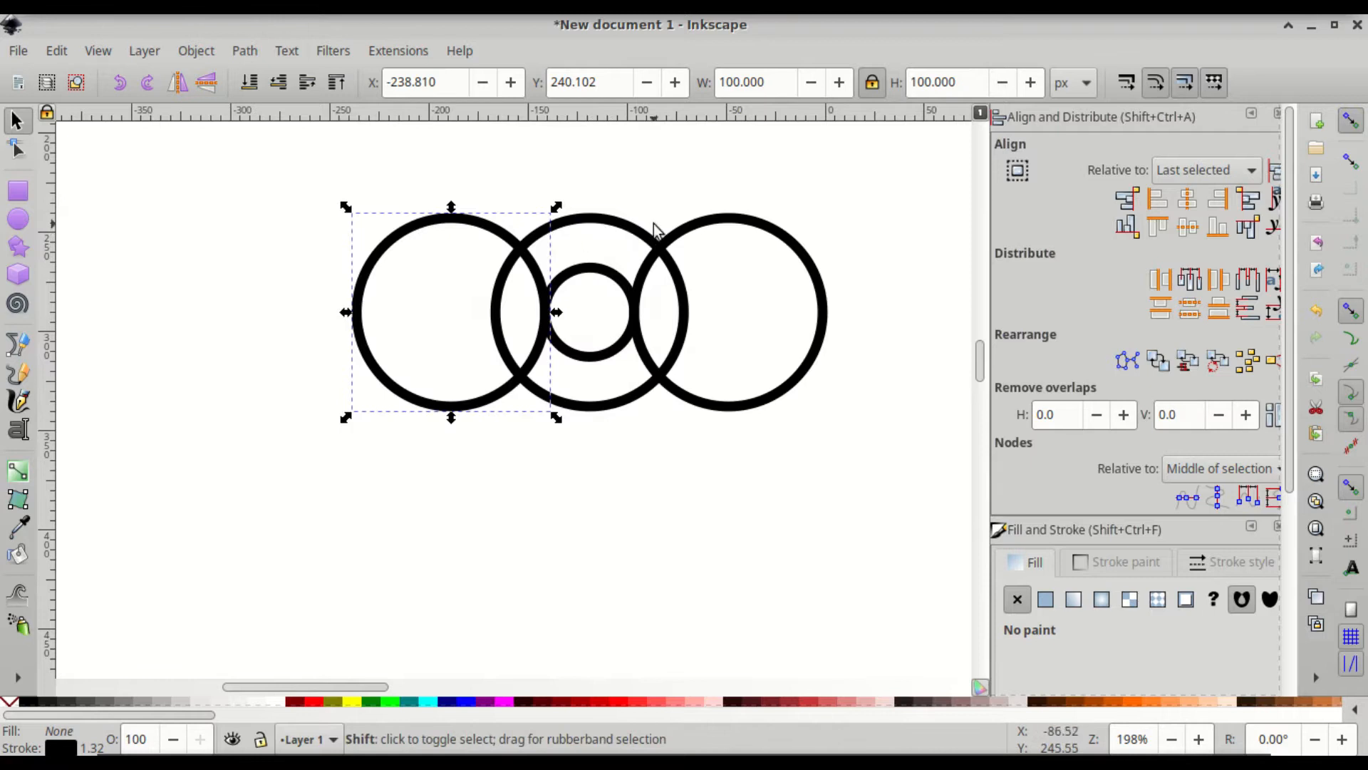
left_click(750, 229, "shift")
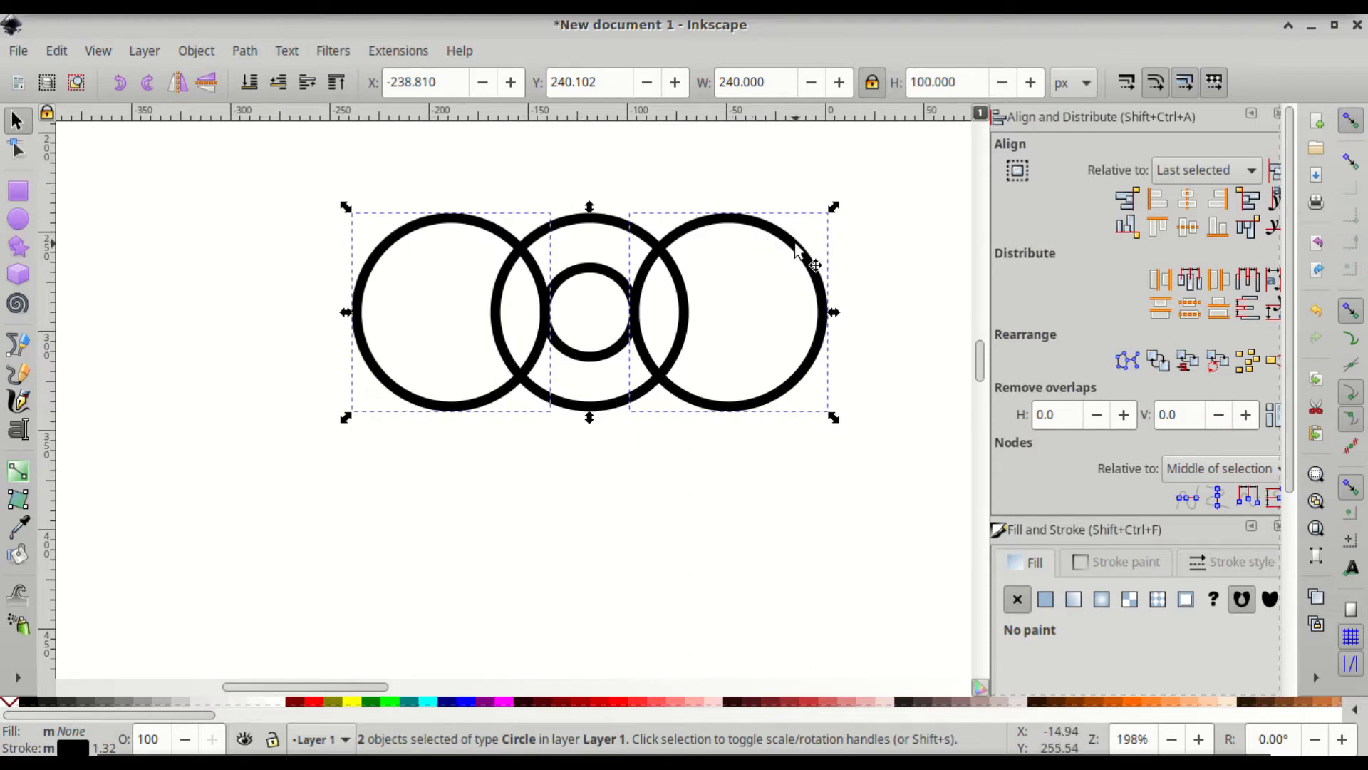
key("ctrl")
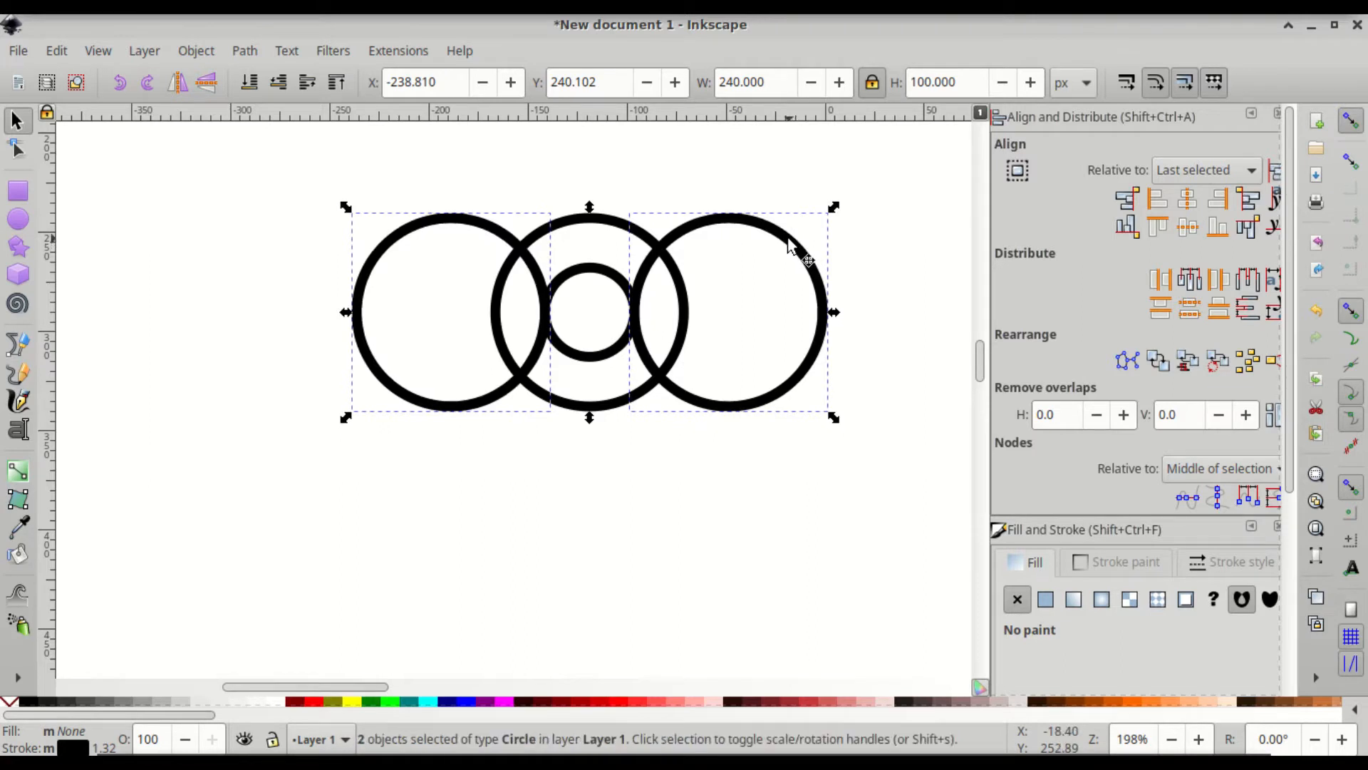
scroll(787, 242, "up", 3)
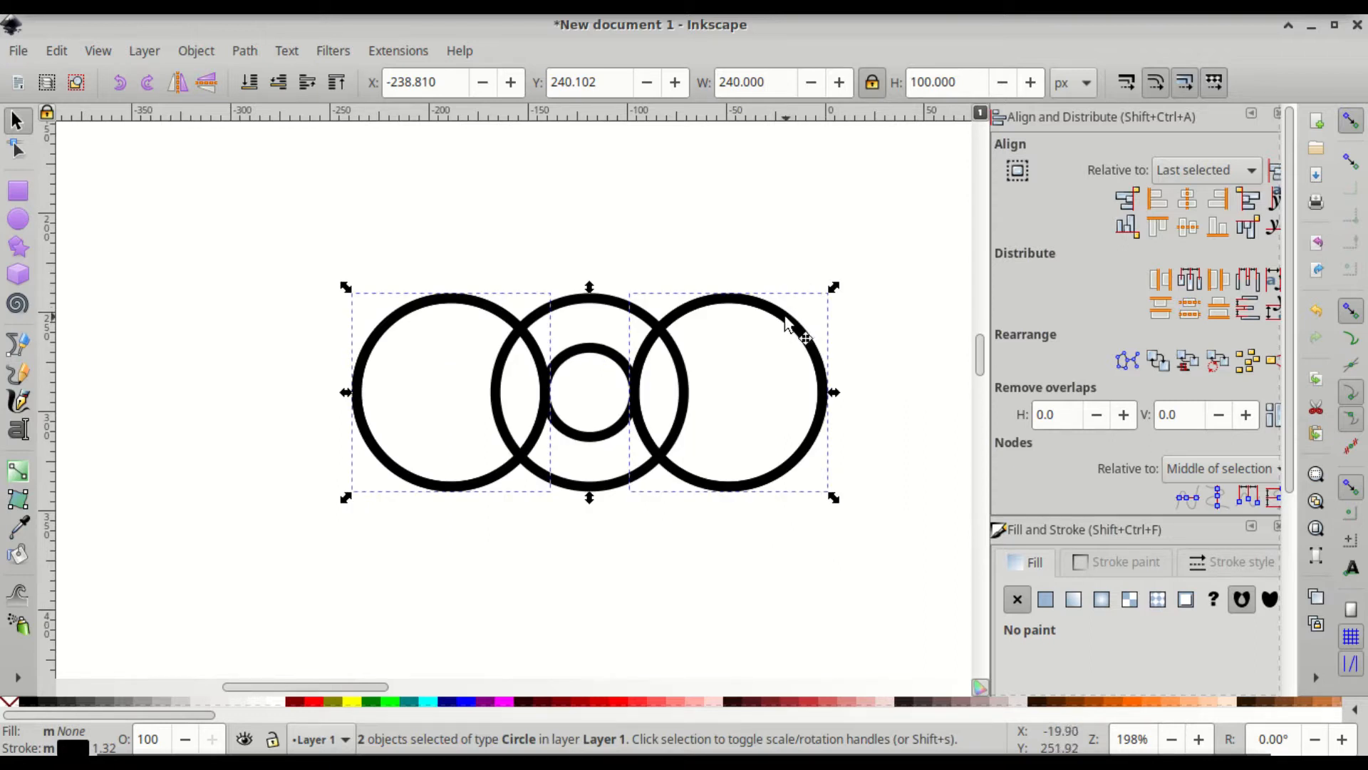
left_click(787, 322)
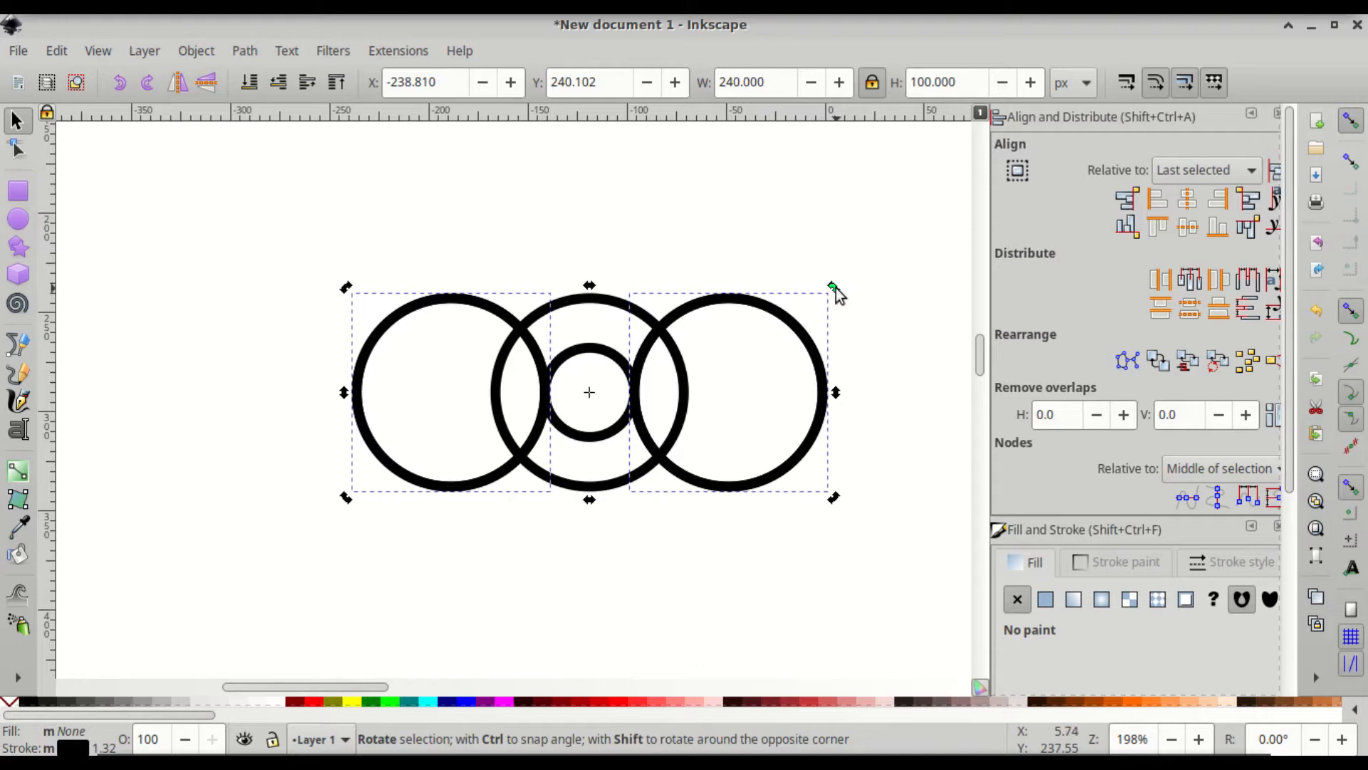
left_click_drag(835, 288, 752, 146)
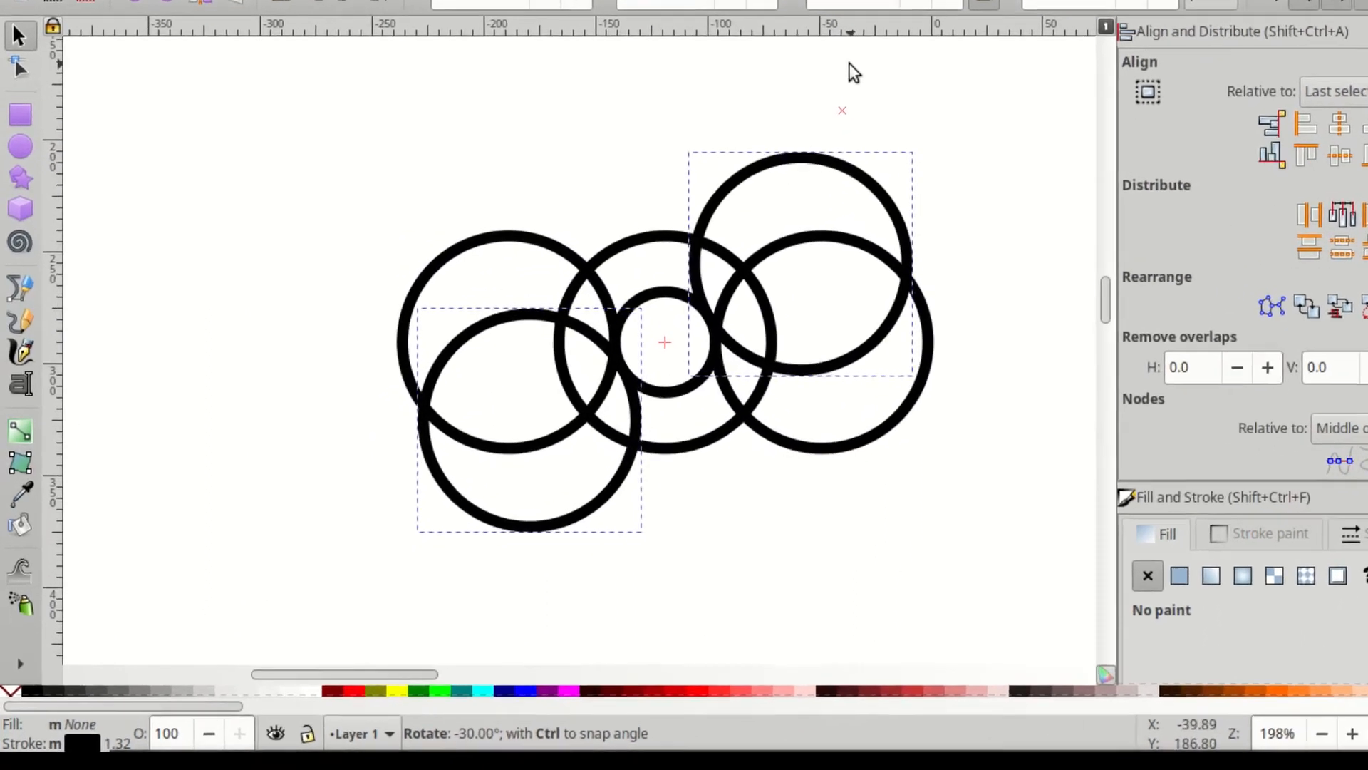
left_click_drag(849, 63, 790, 43)
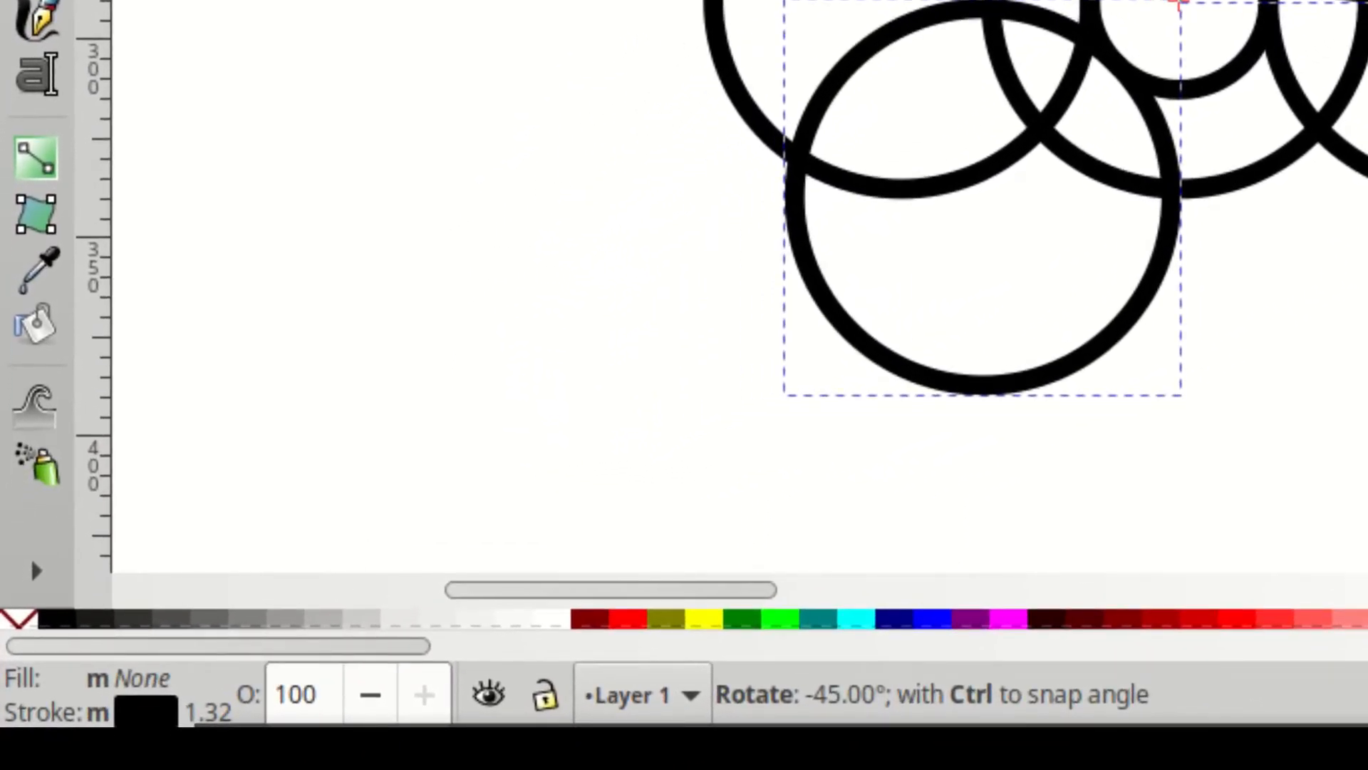
left_click_drag(1354, 0, 1244, 0)
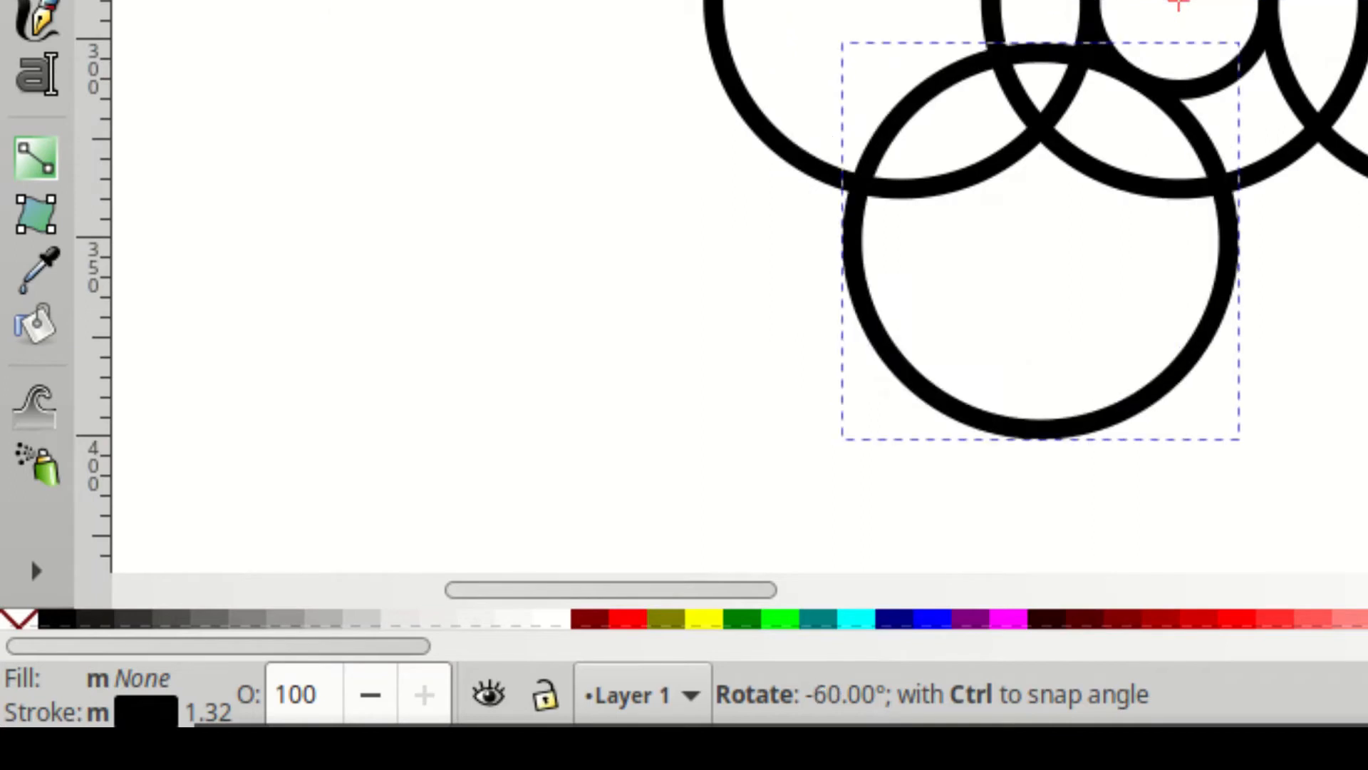
left_click_drag(664, 111, 664, 111)
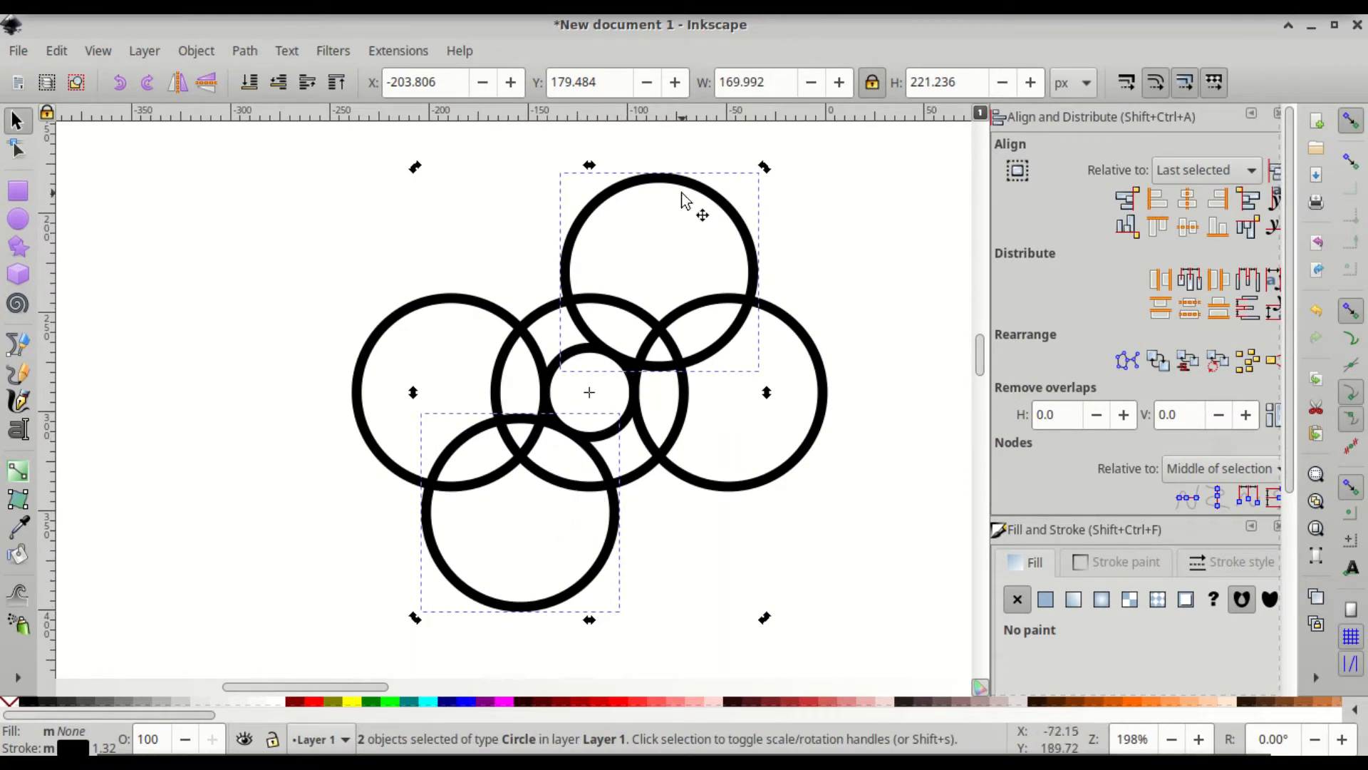
Step: Duplicate the rotated pair and rotate the copies counterclockwise into the two remaining gaps, spacing six outer rings evenly around the centre
key("ctrl")
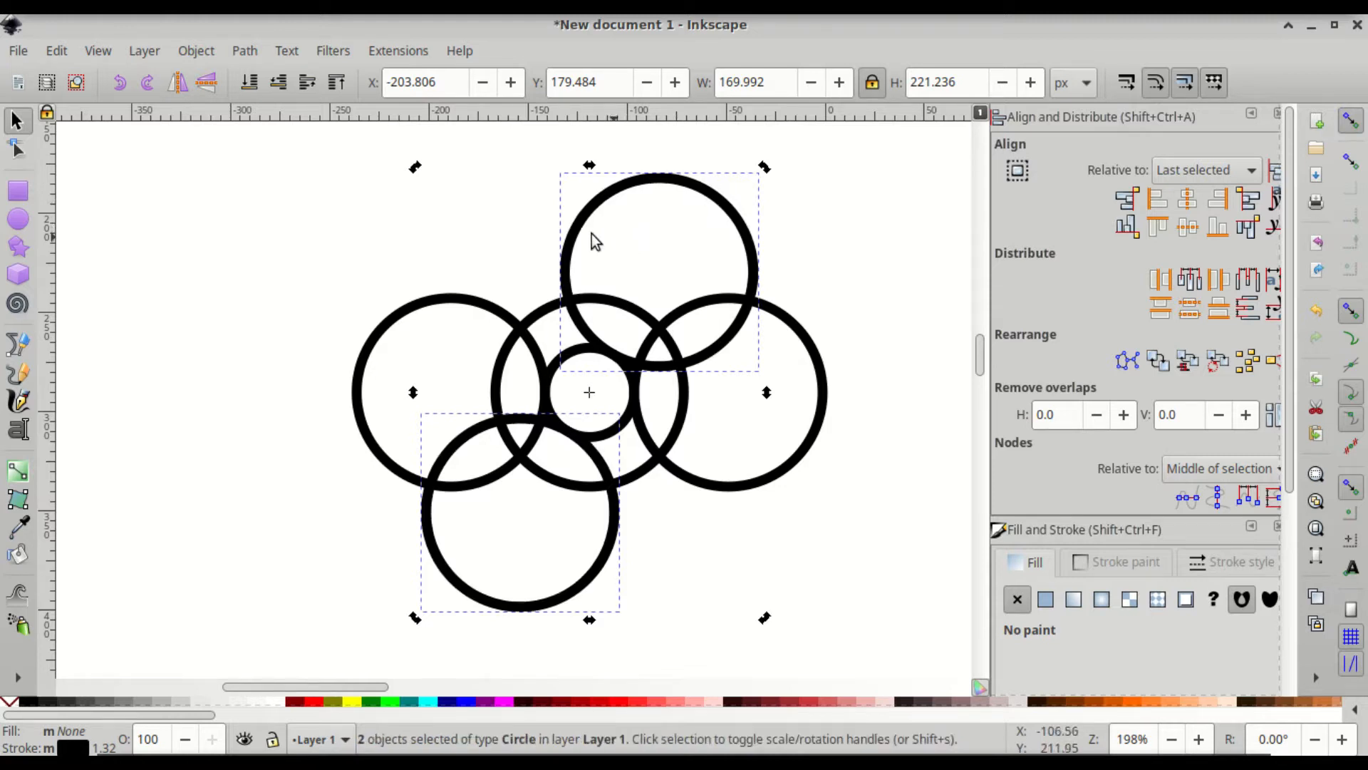
left_click_drag(406, 168, 185, 370)
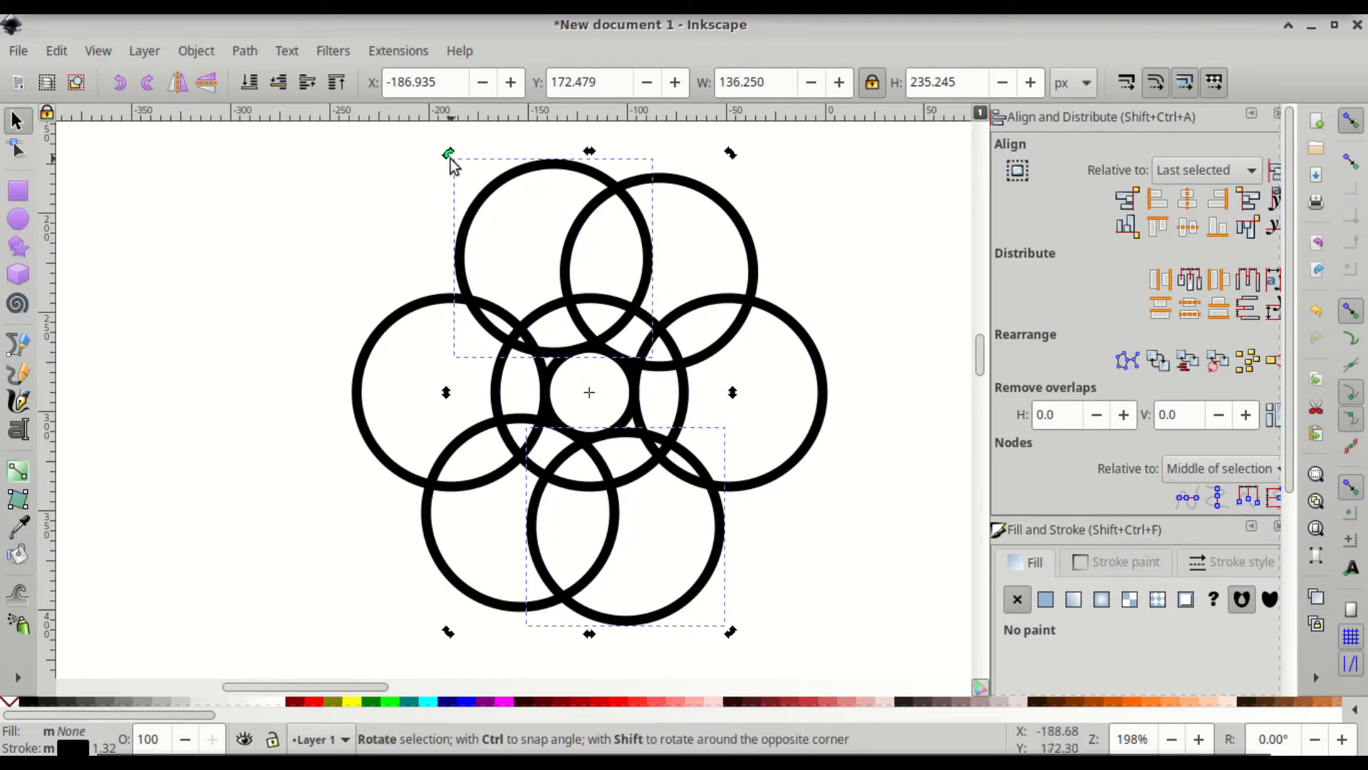
left_click_drag(449, 154, 397, 175)
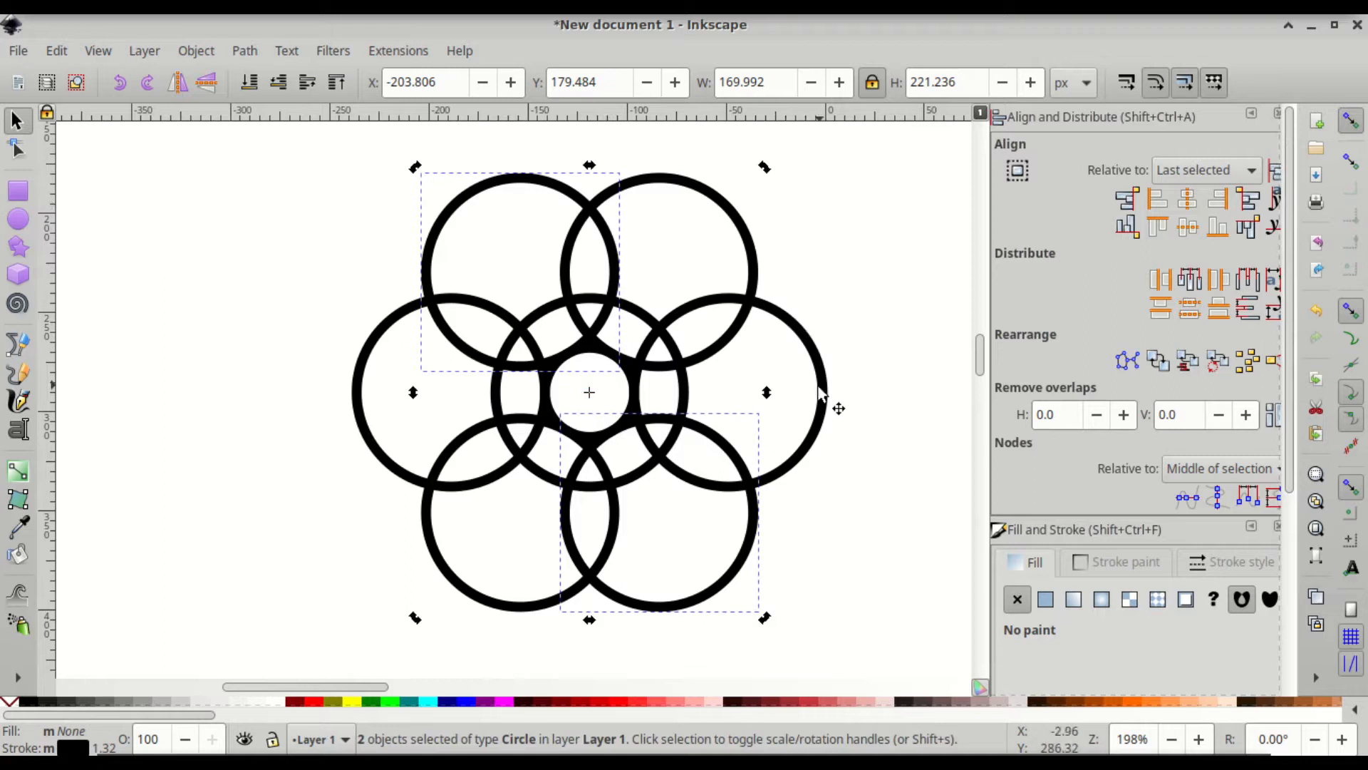
left_click(864, 294)
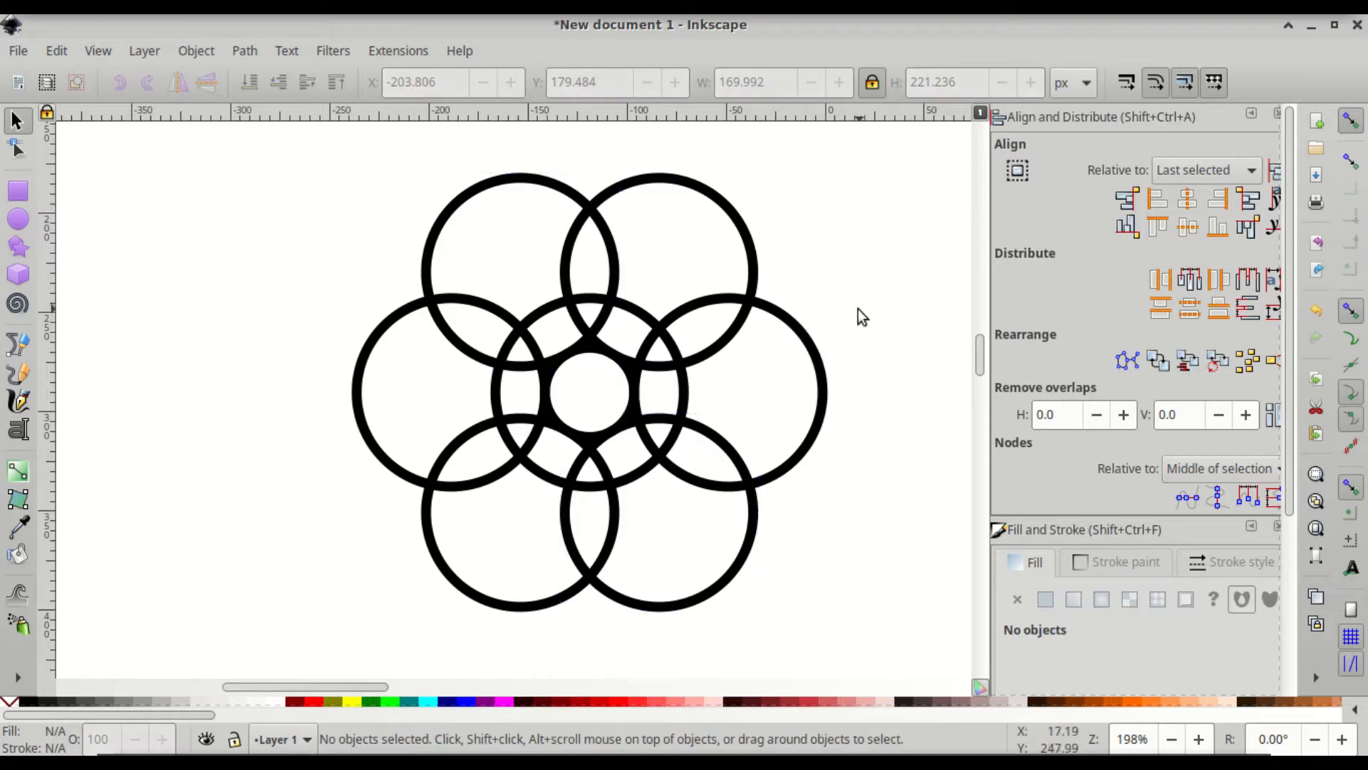
Step: Duplicate the left and right outer rings and move the copies together with the small centre ring about 294 px left and 3 px up
left_click(814, 360)
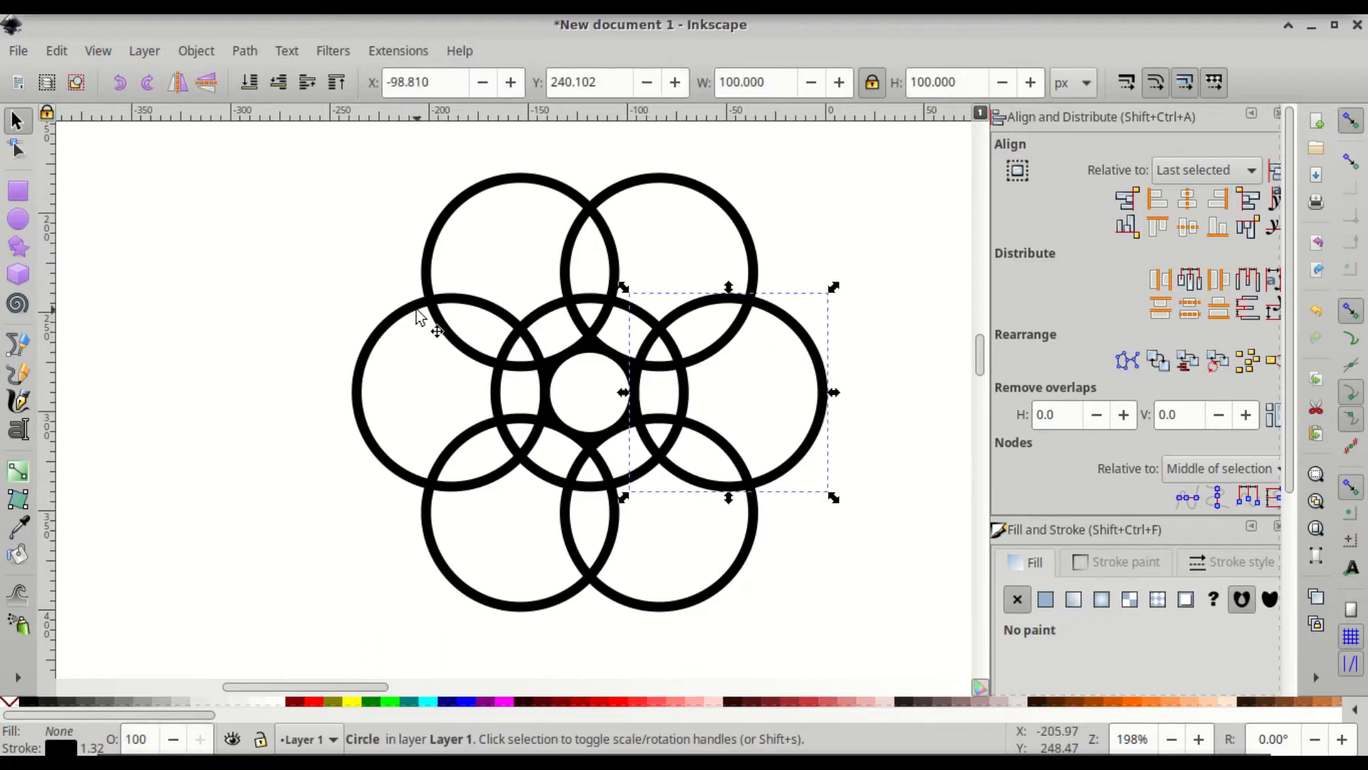
left_click(383, 332, "shift")
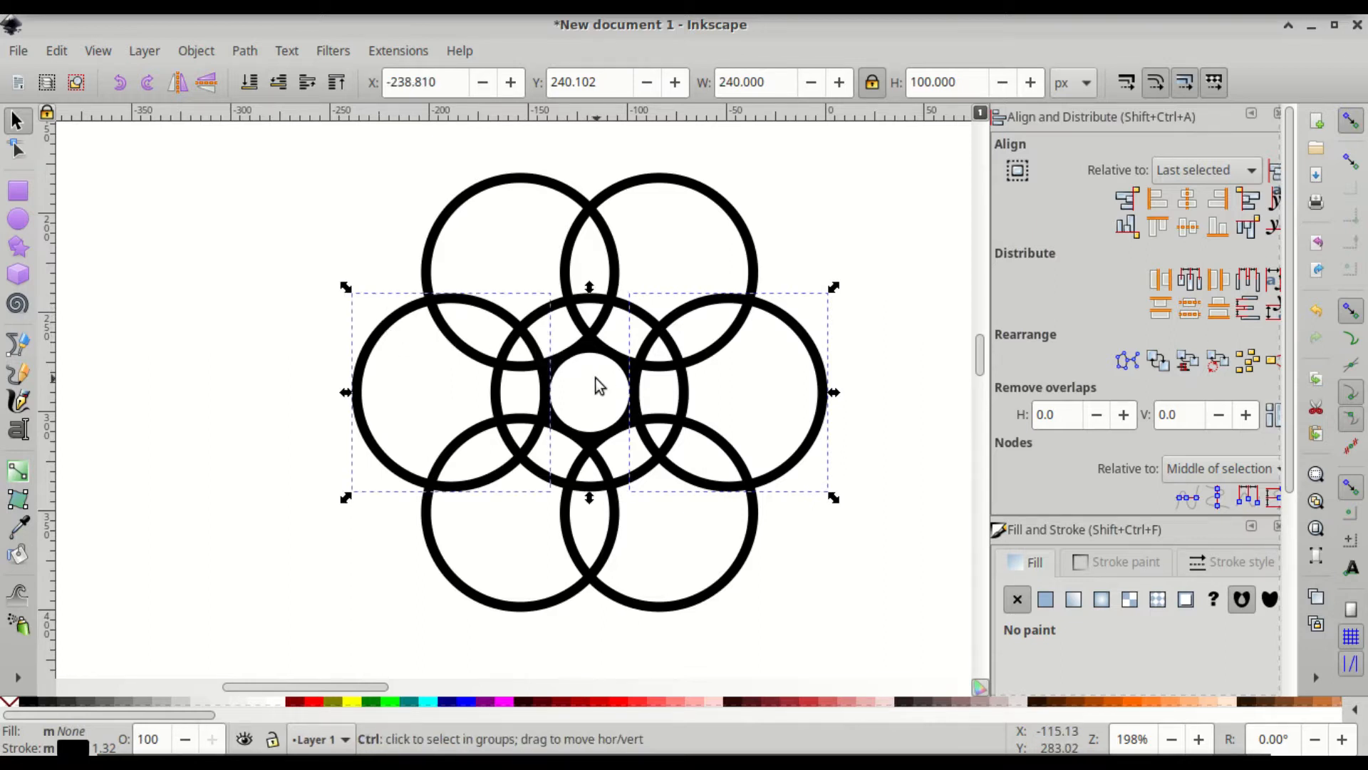
scroll(596, 378, "up", 2, "ctrl")
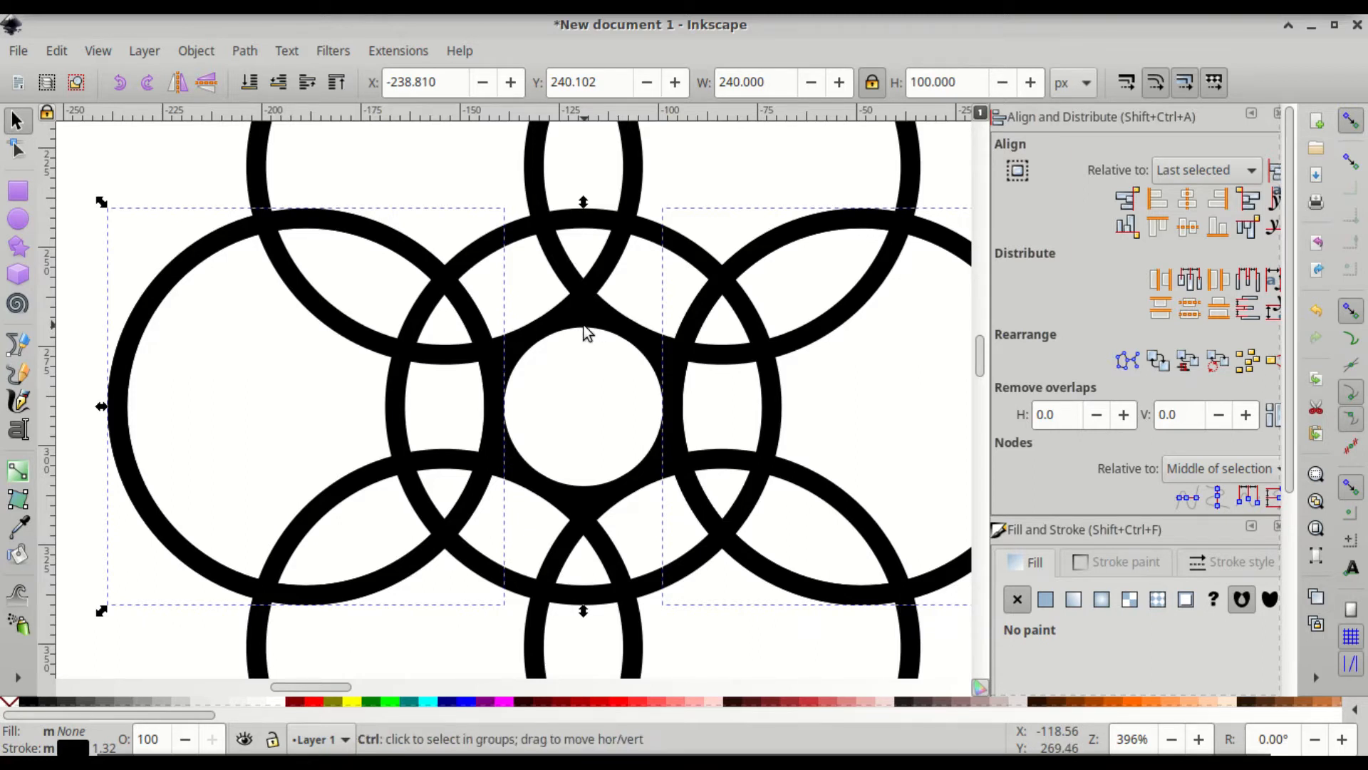
scroll(583, 327, "up", 2)
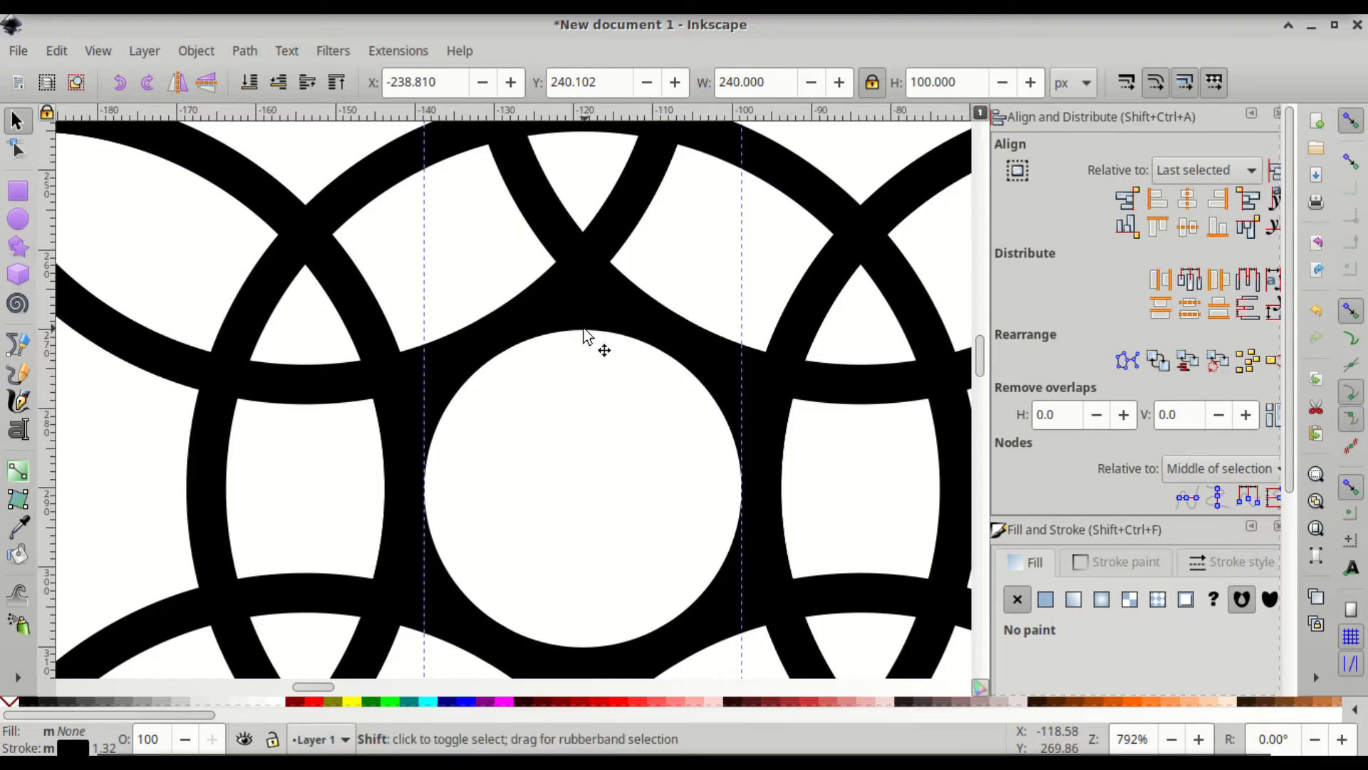
left_click(584, 330, "shift")
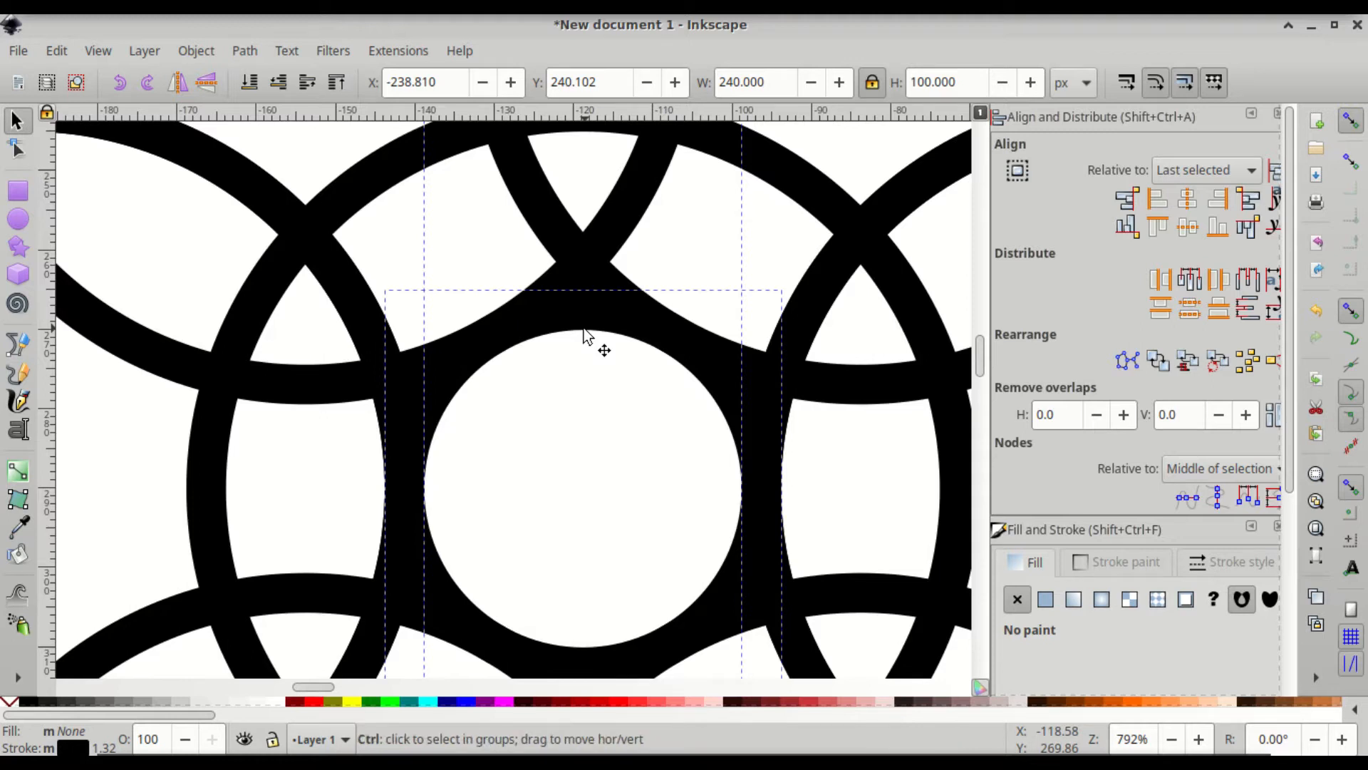
scroll(583, 330, "down", 4)
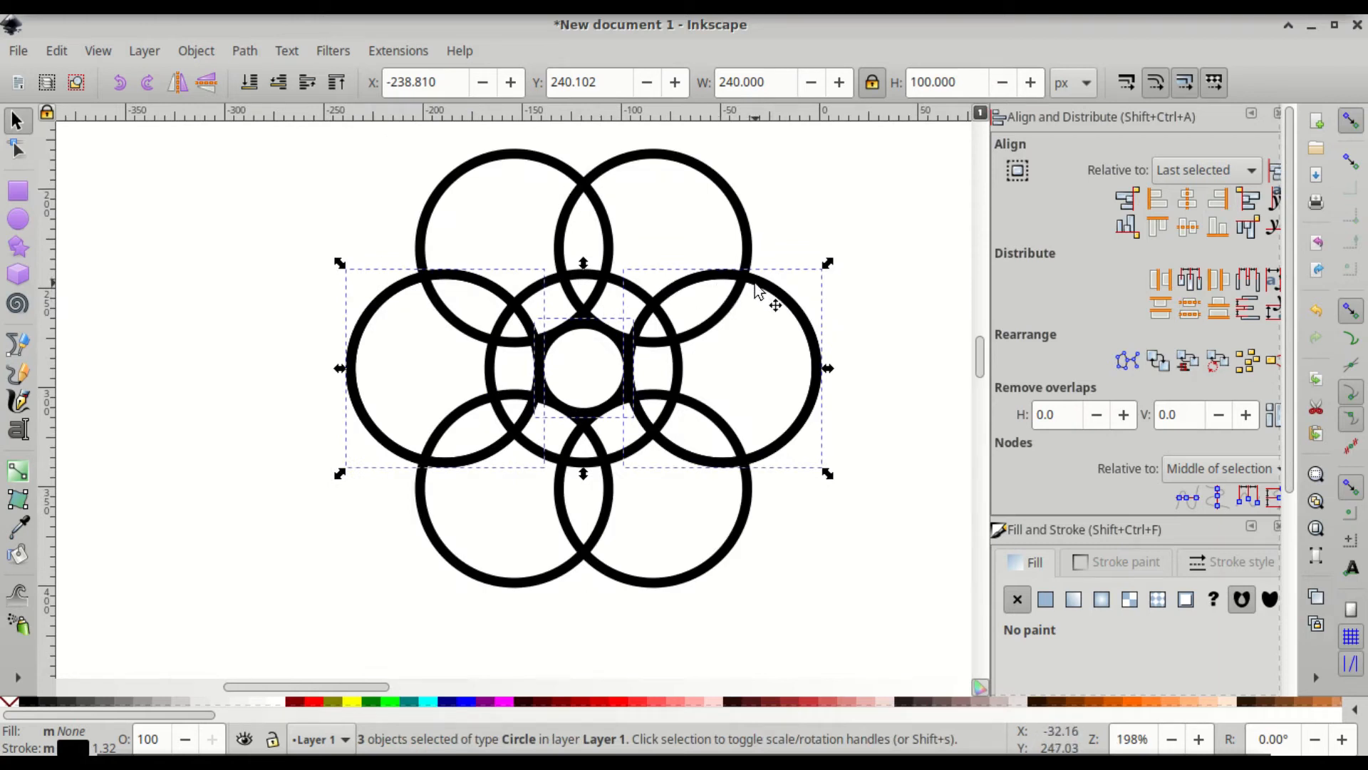
left_click_drag(754, 285, 174, 283)
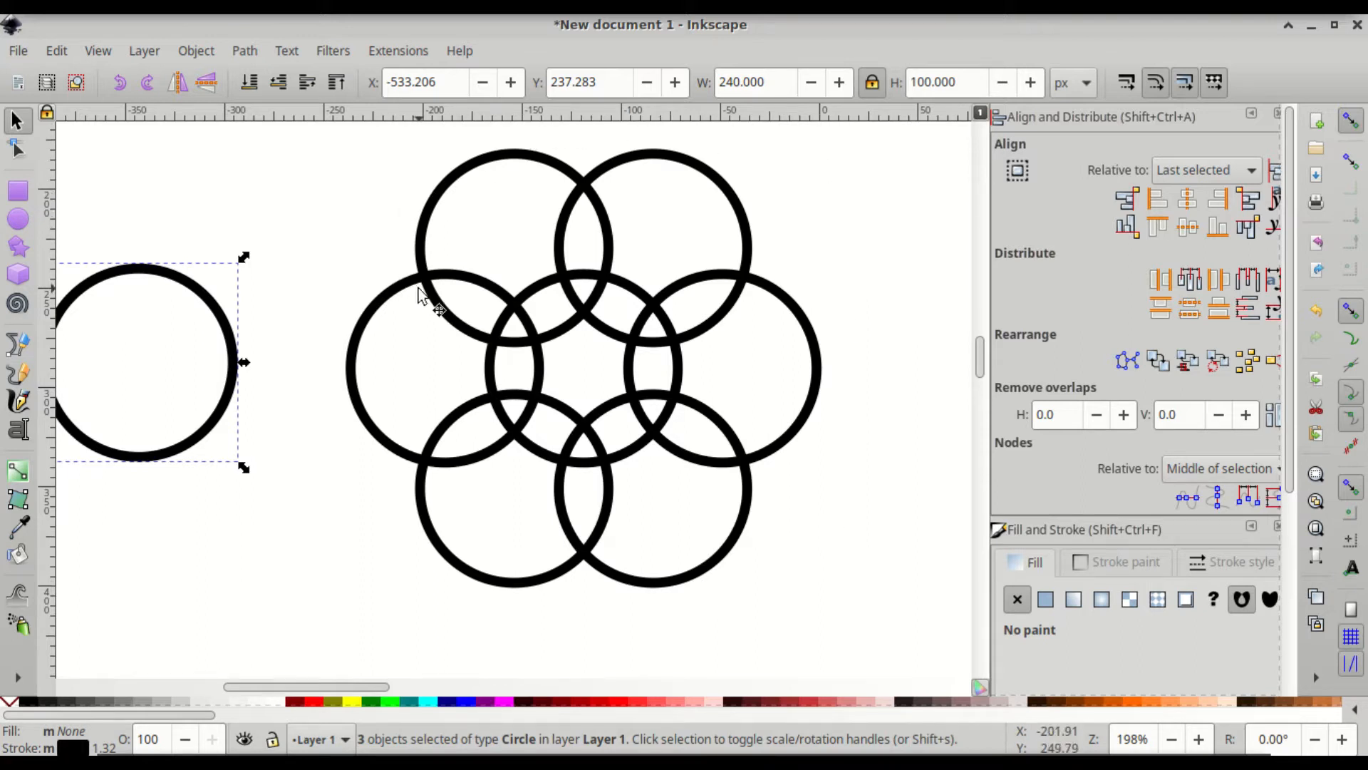
scroll(484, 303, "left", 10)
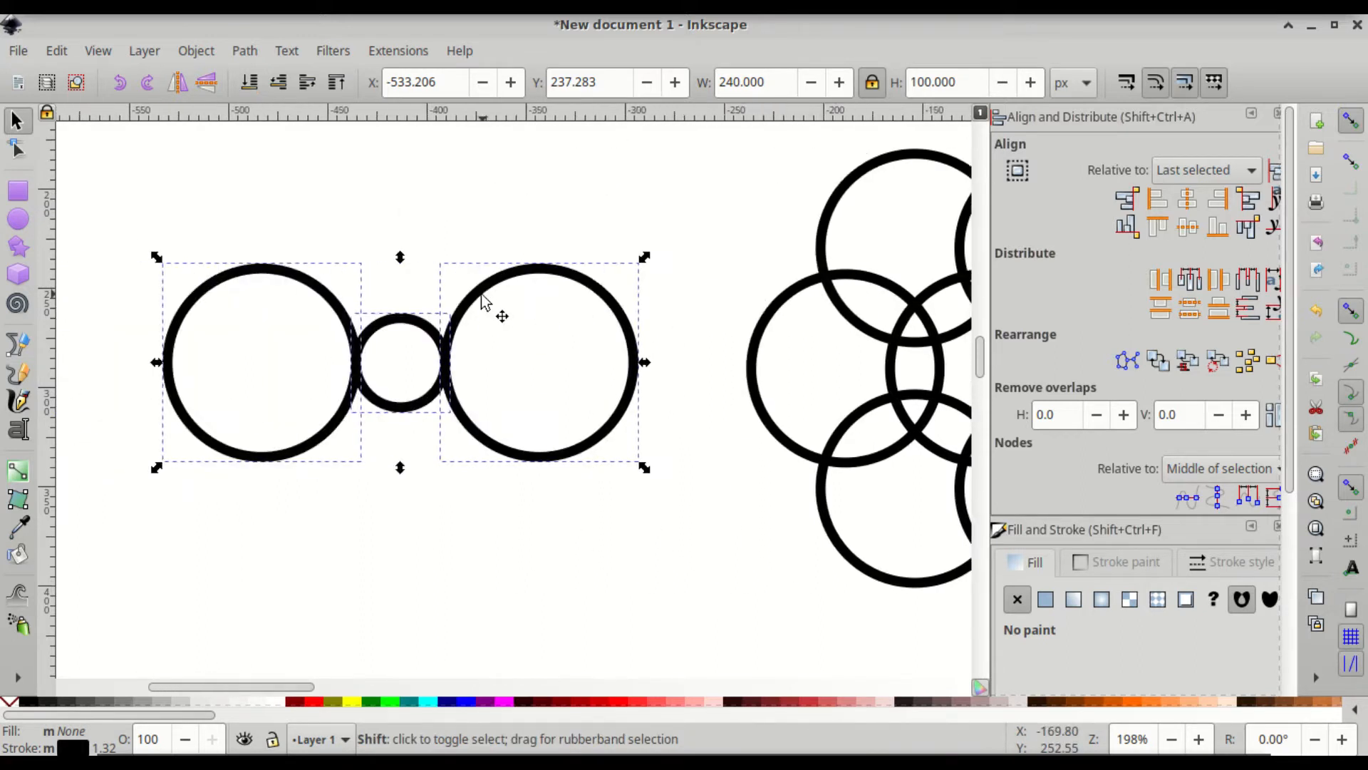
Step: Open the right-hand ring of the copied trio into a lower-left arc running from about 122° to 181°
scroll(484, 303, "left", 2)
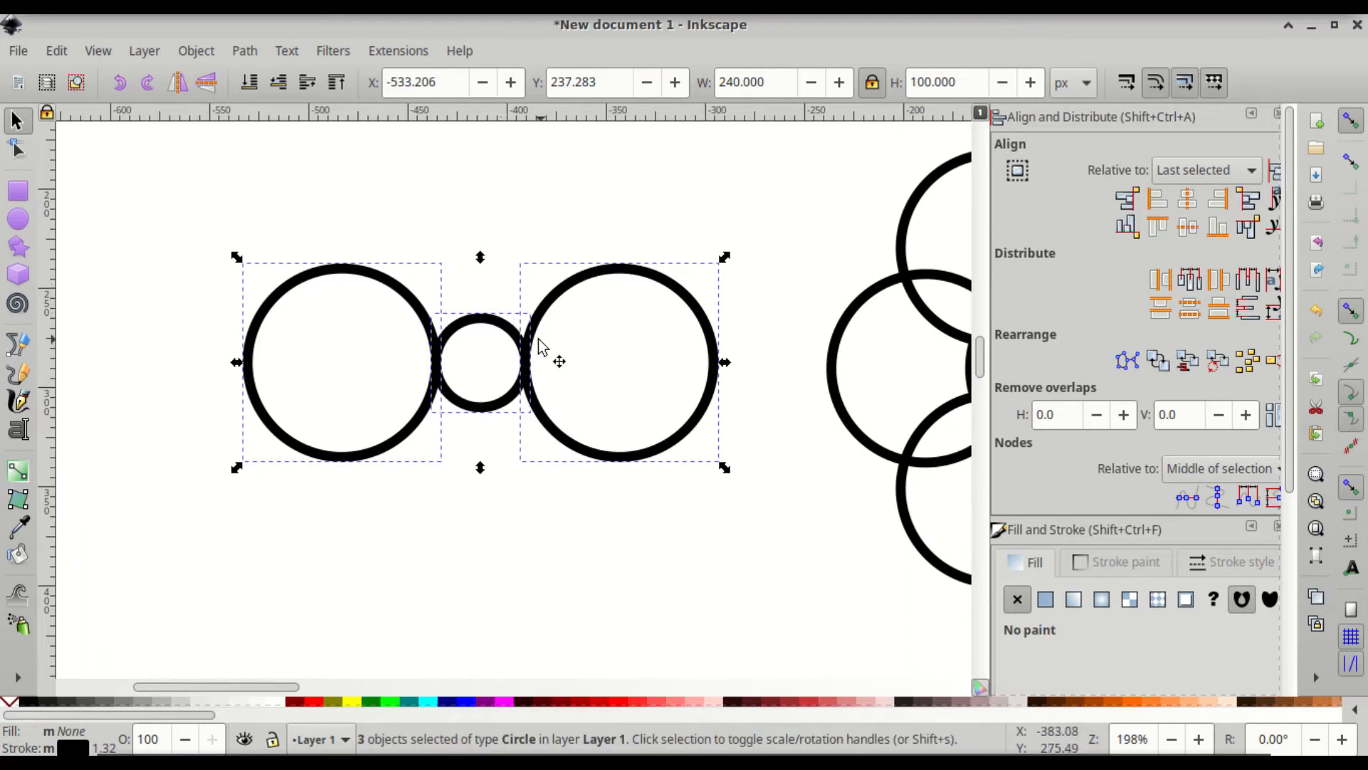
left_click(660, 536)
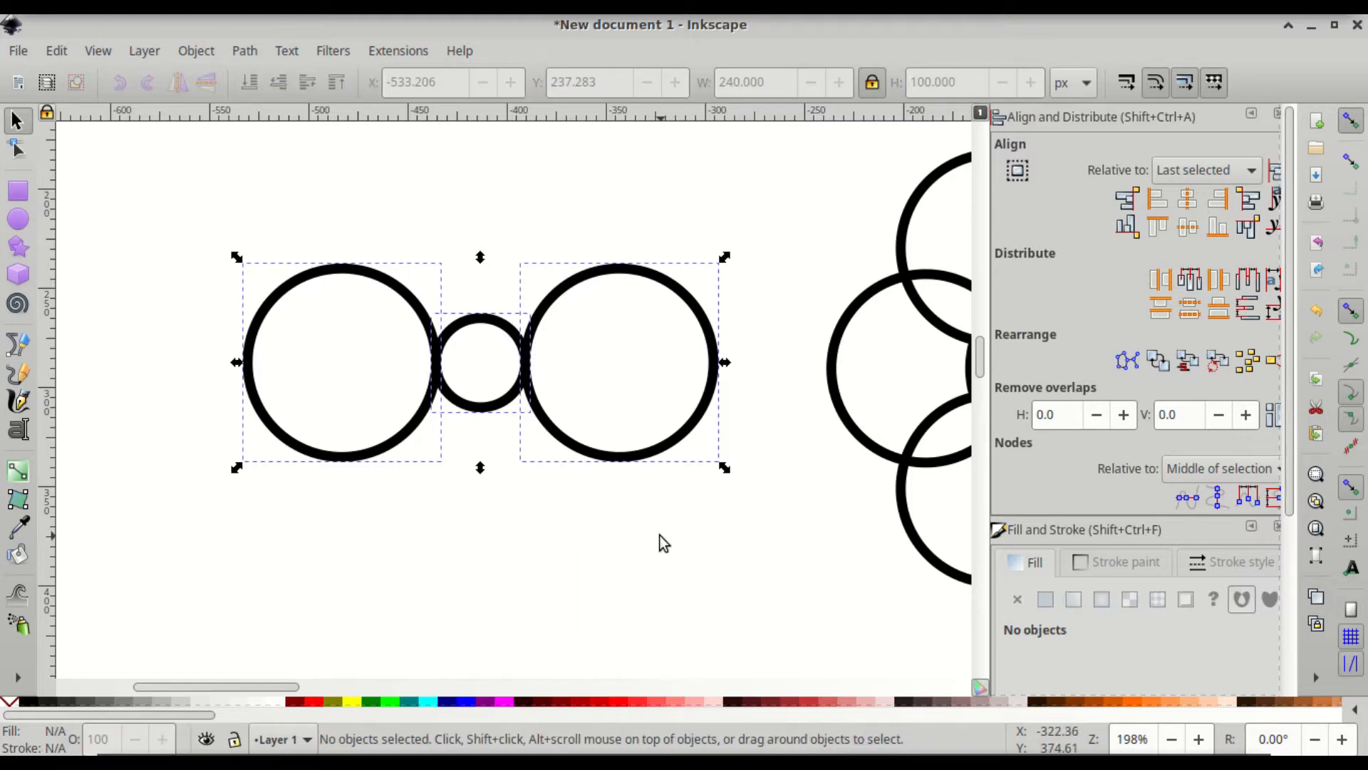
double_click(698, 415)
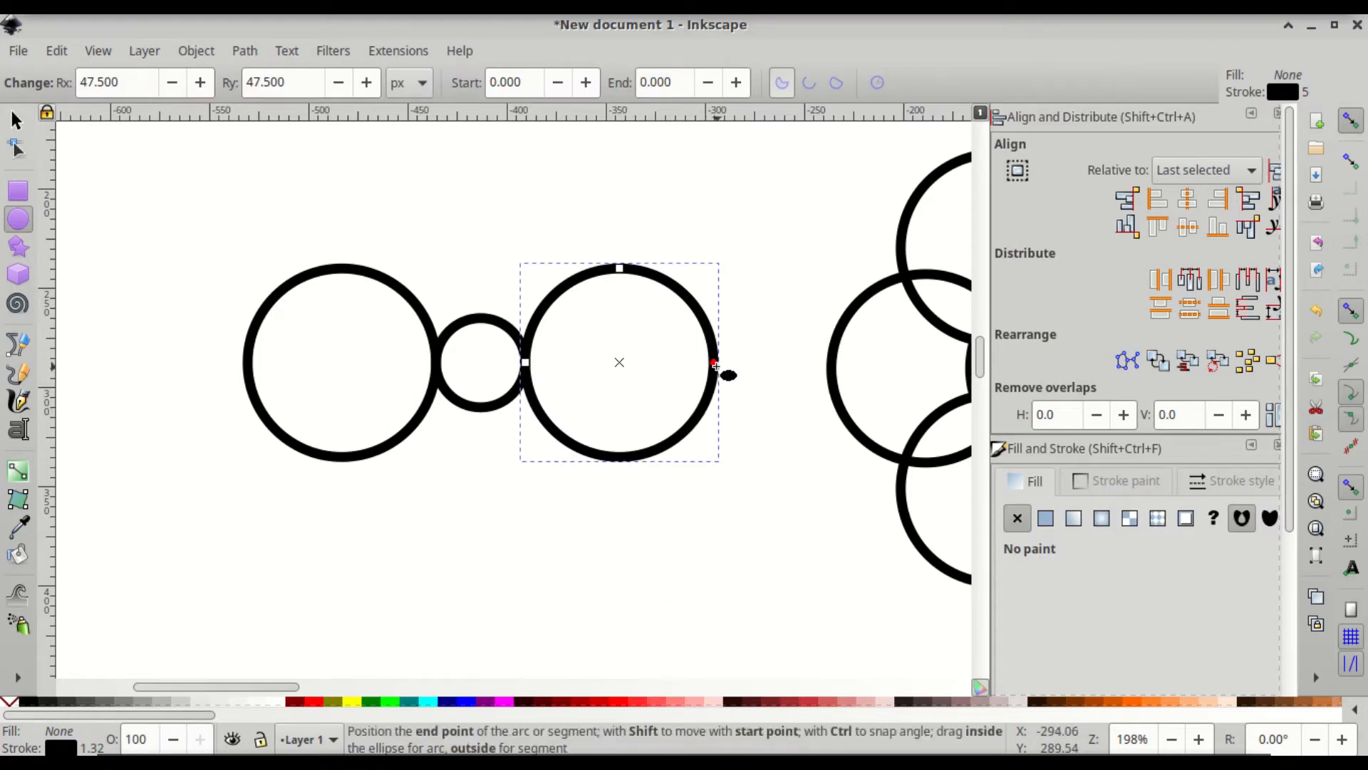
key("ctrl")
scroll(715, 372, "up", 2)
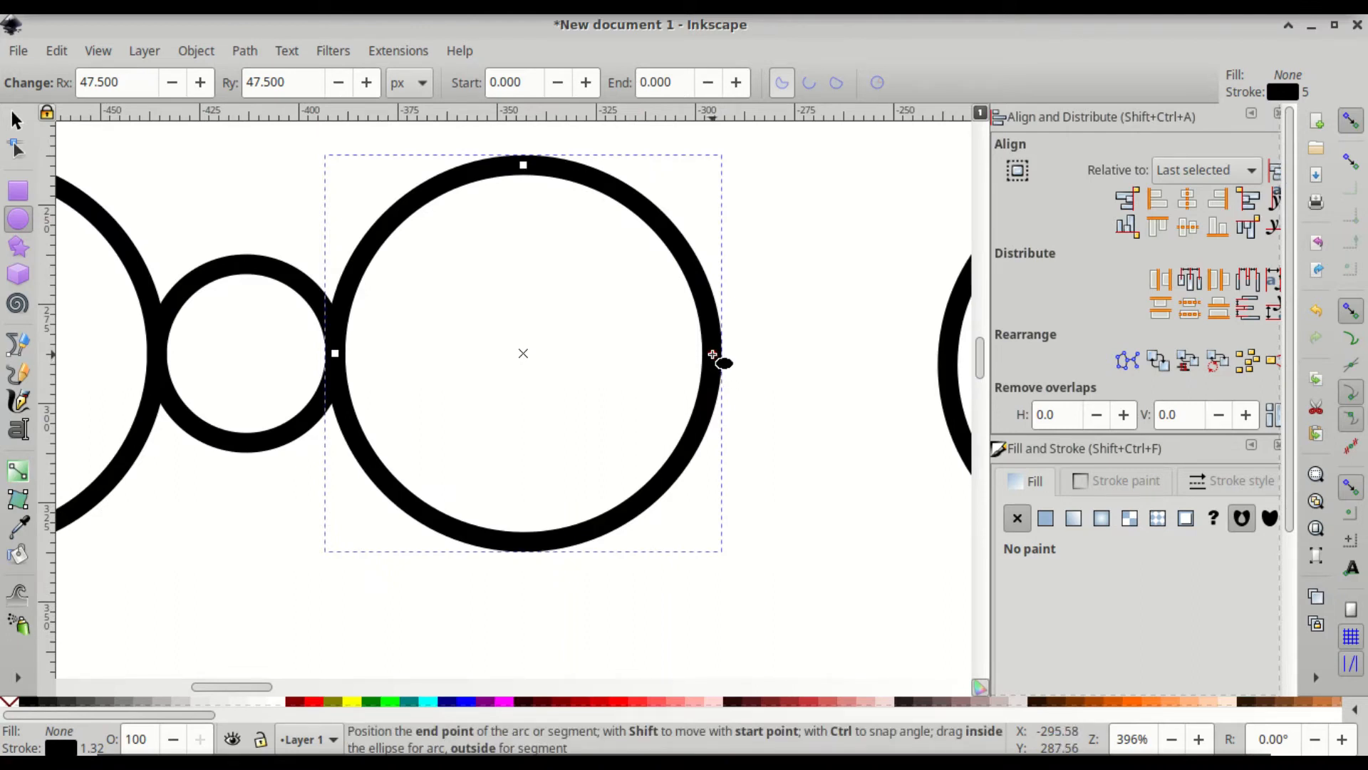
left_click_drag(712, 355, 333, 350)
left_click_drag(707, 361, 431, 492)
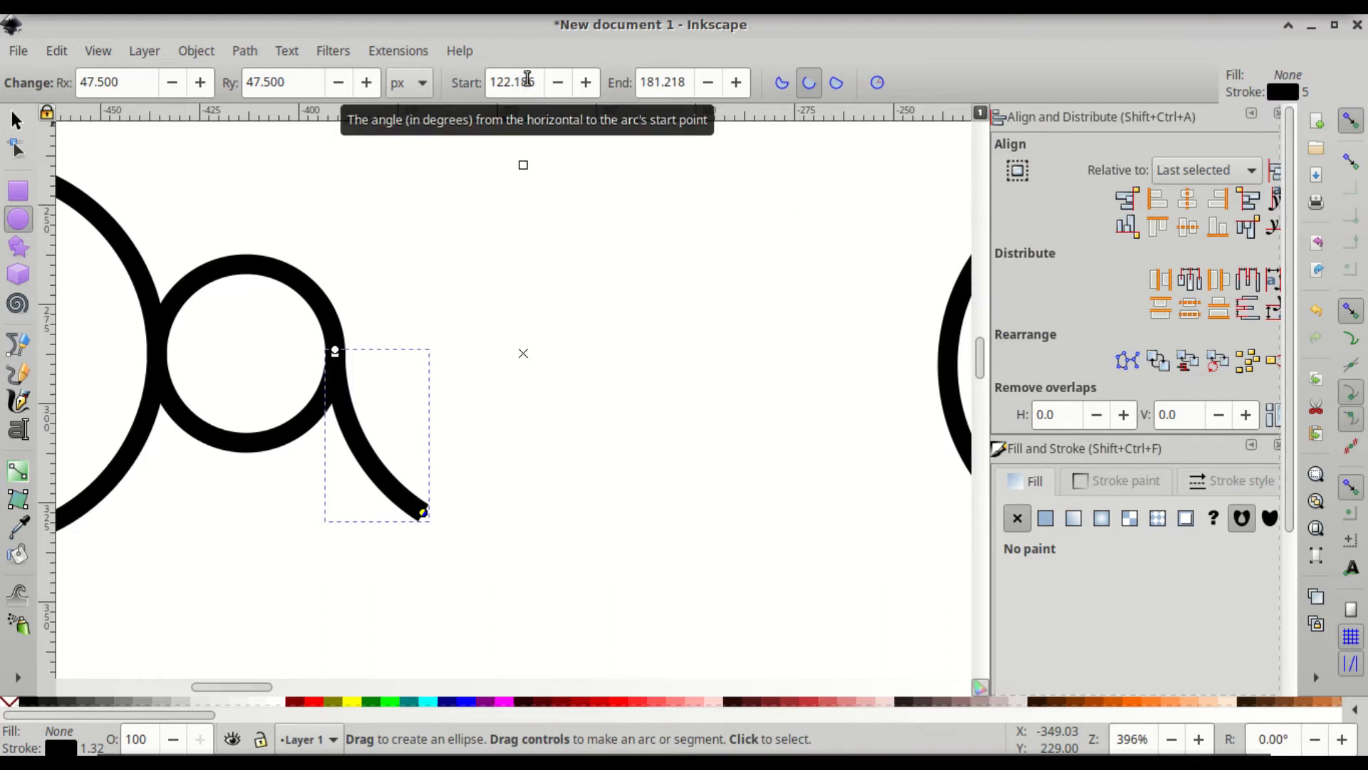
Step: Set the right-hand arc's start angle to 120° and its end angle to 180°
left_click(538, 81)
double_click(538, 81)
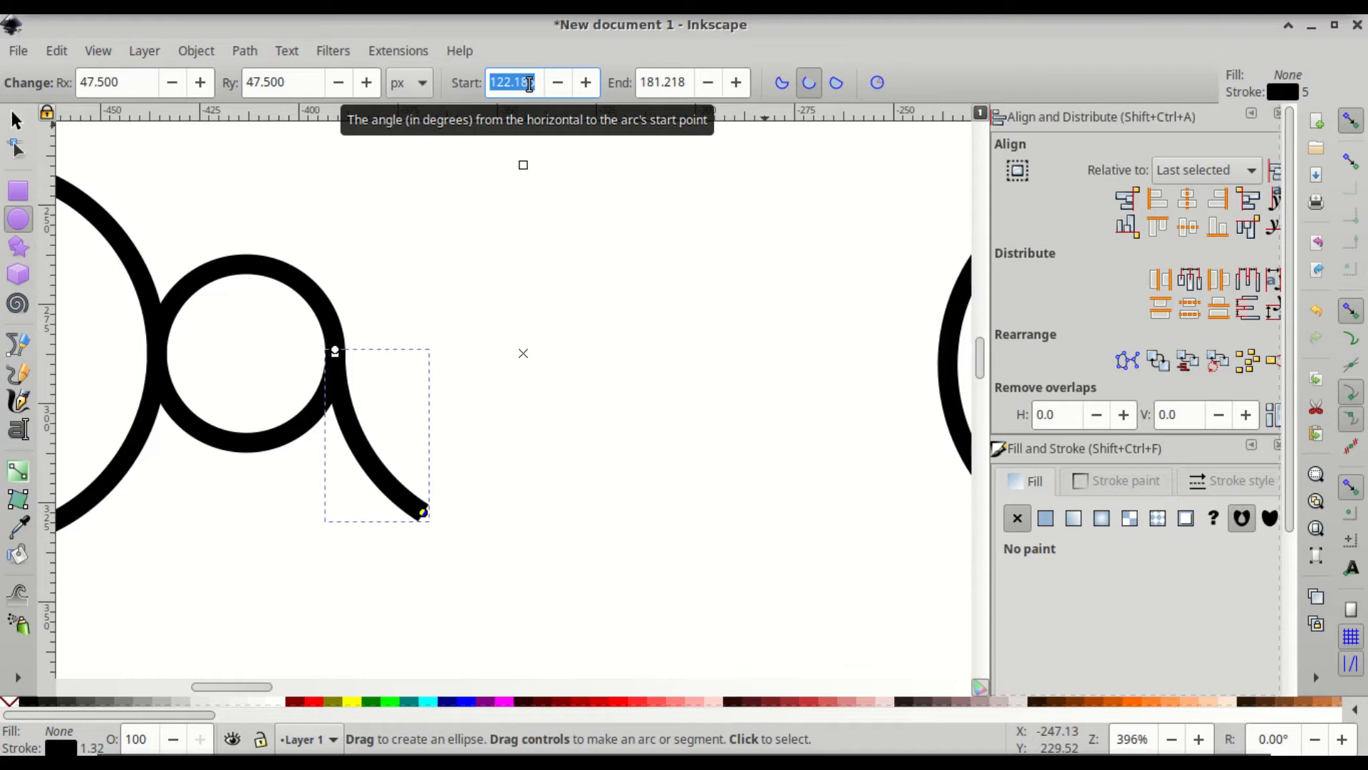
type("120")
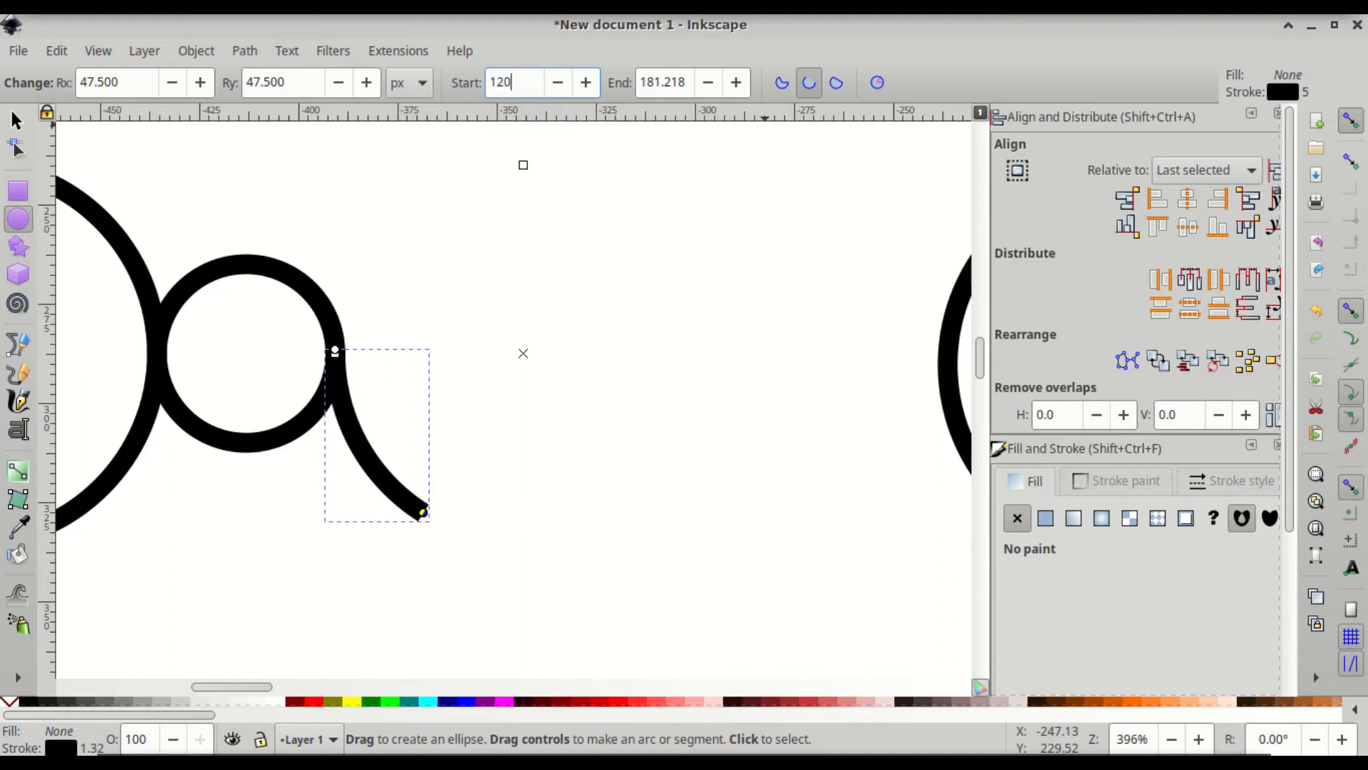
key("Tab")
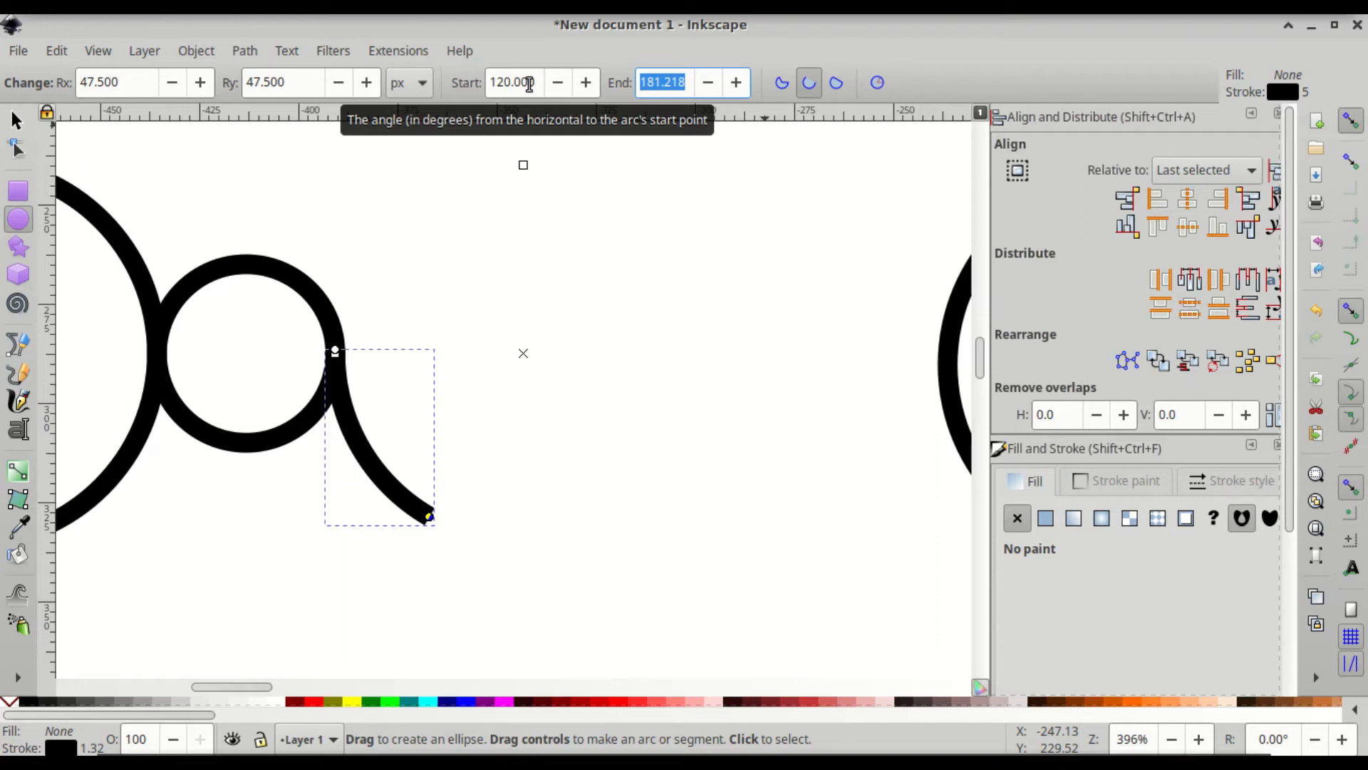
type("18")
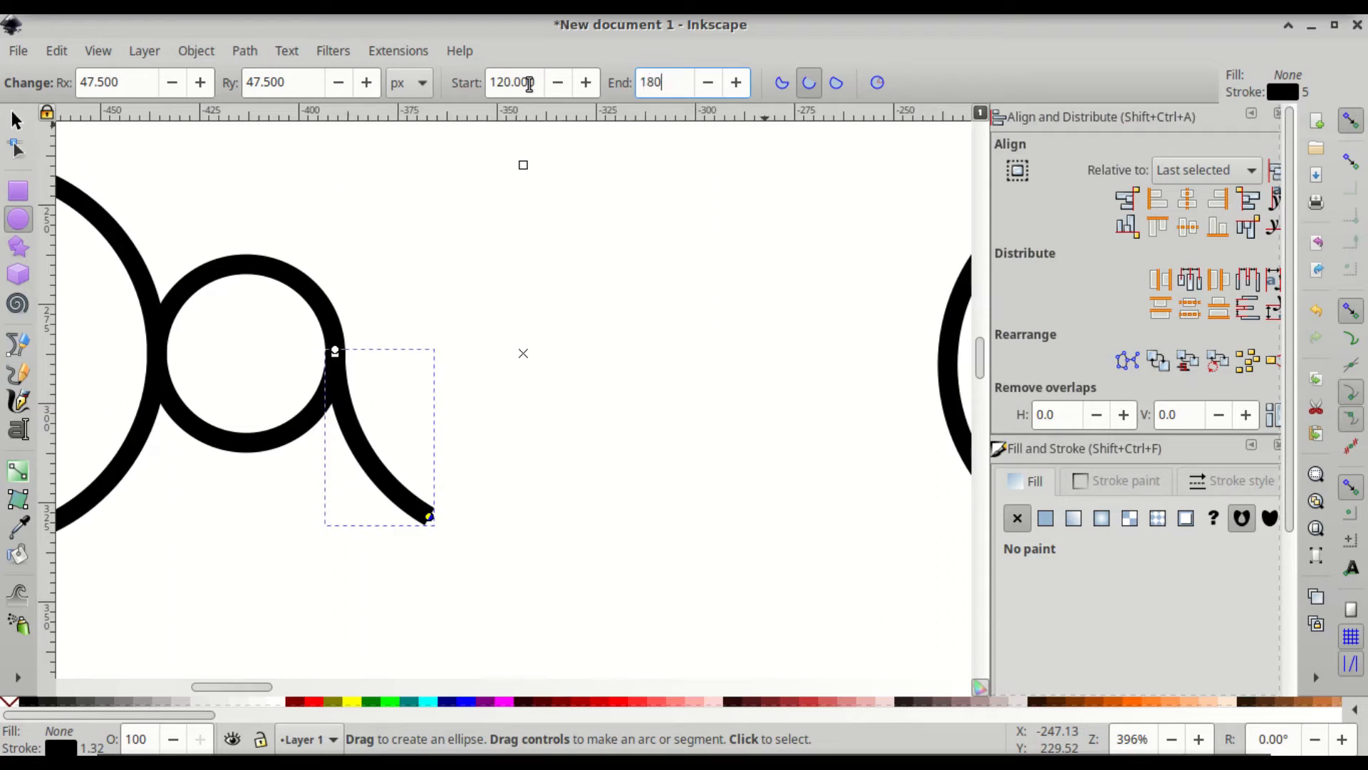
type("0")
key("Return")
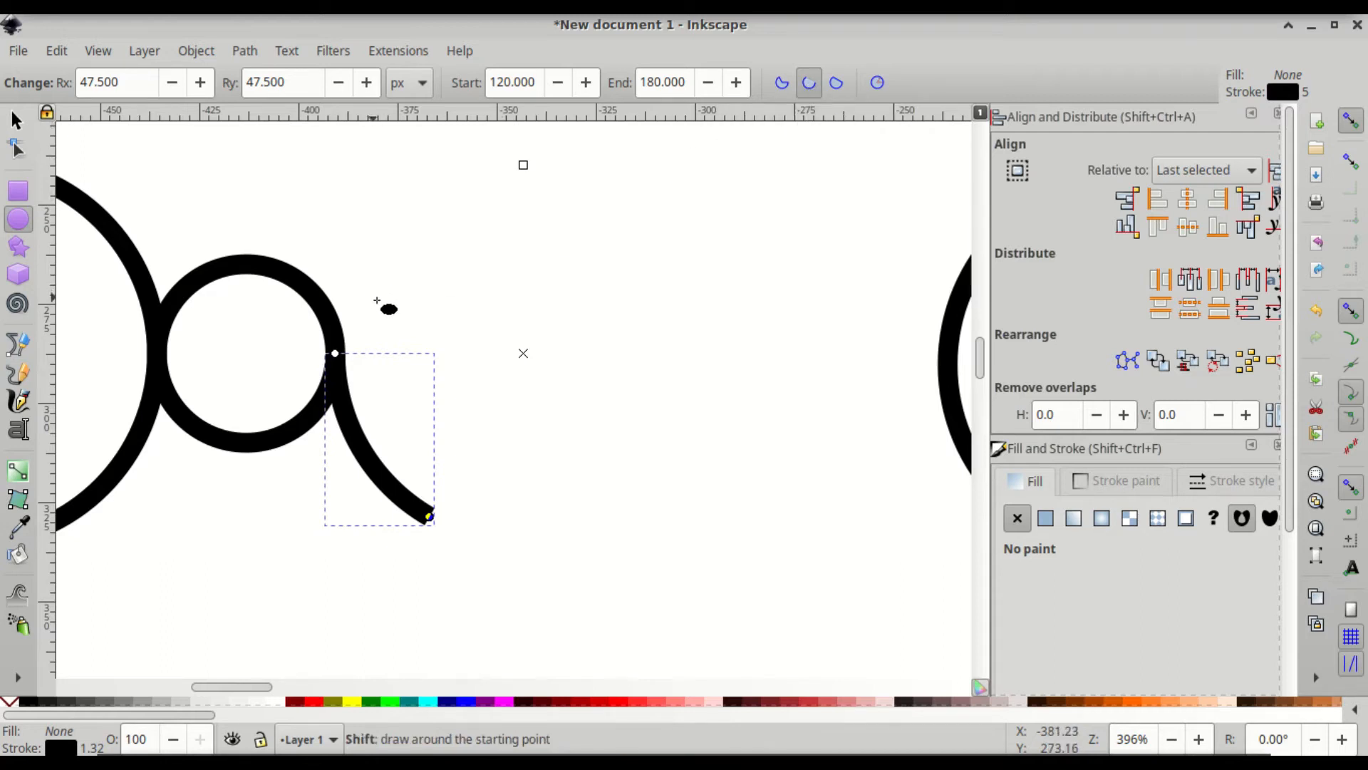
Step: Open the large left-hand ring of the trio into an upper-right arc running from about 299° to 3.5°
scroll(388, 301, "left", 1)
scroll(389, 301, "left", 7)
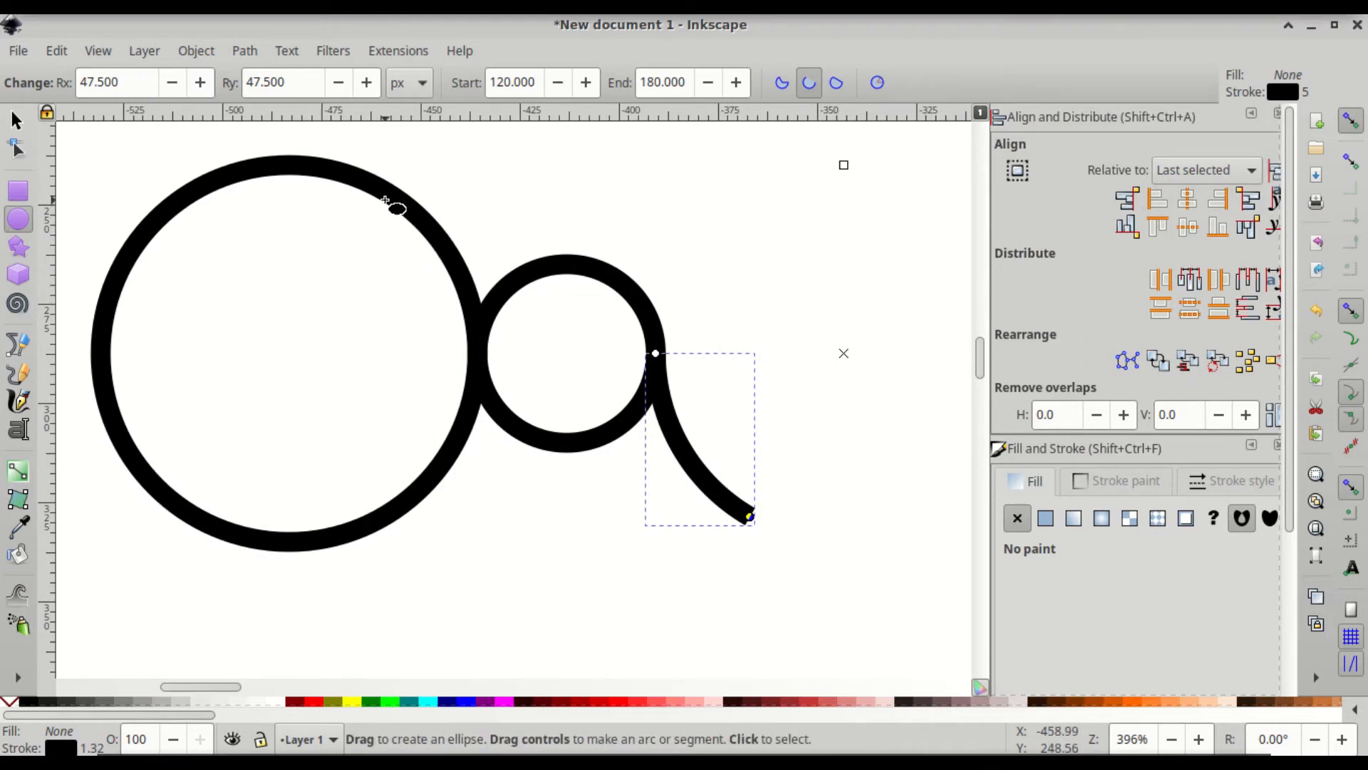
left_click(385, 201)
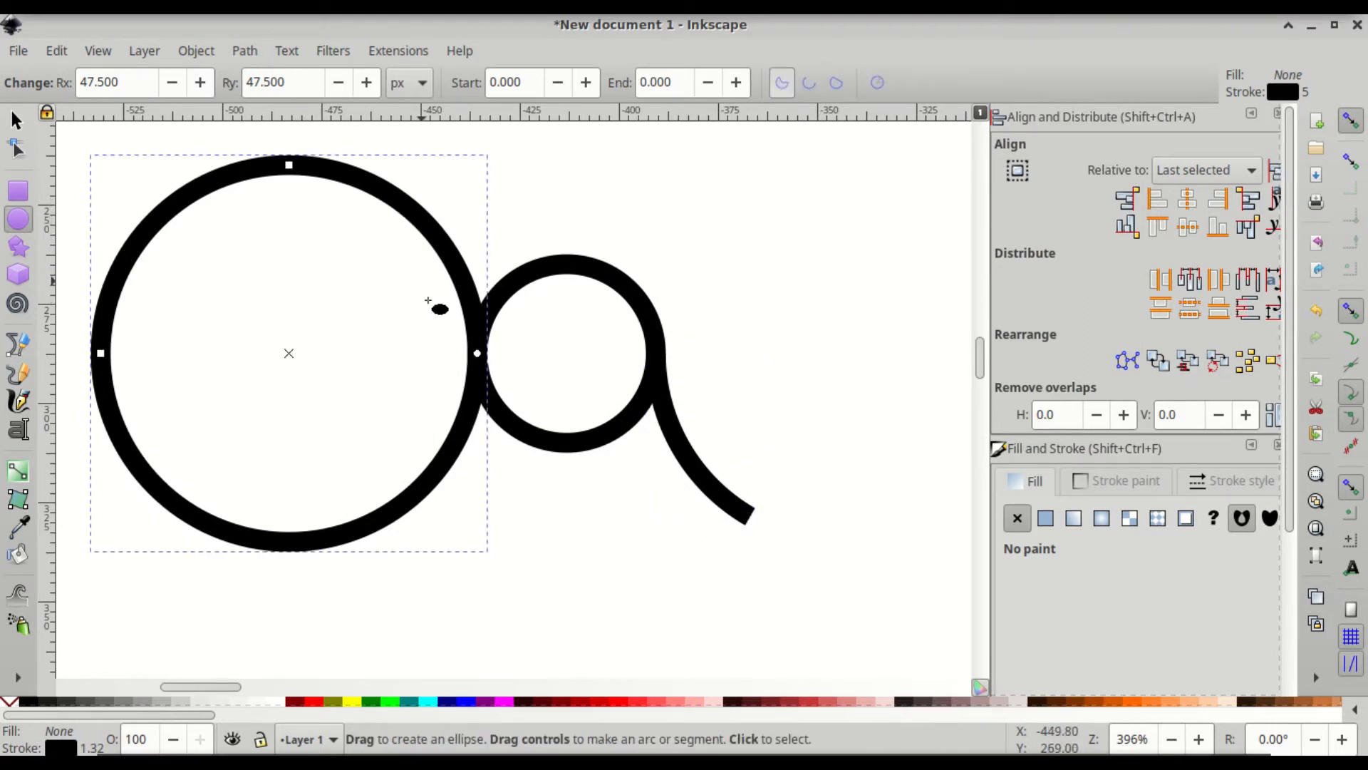
left_click_drag(476, 355, 368, 517)
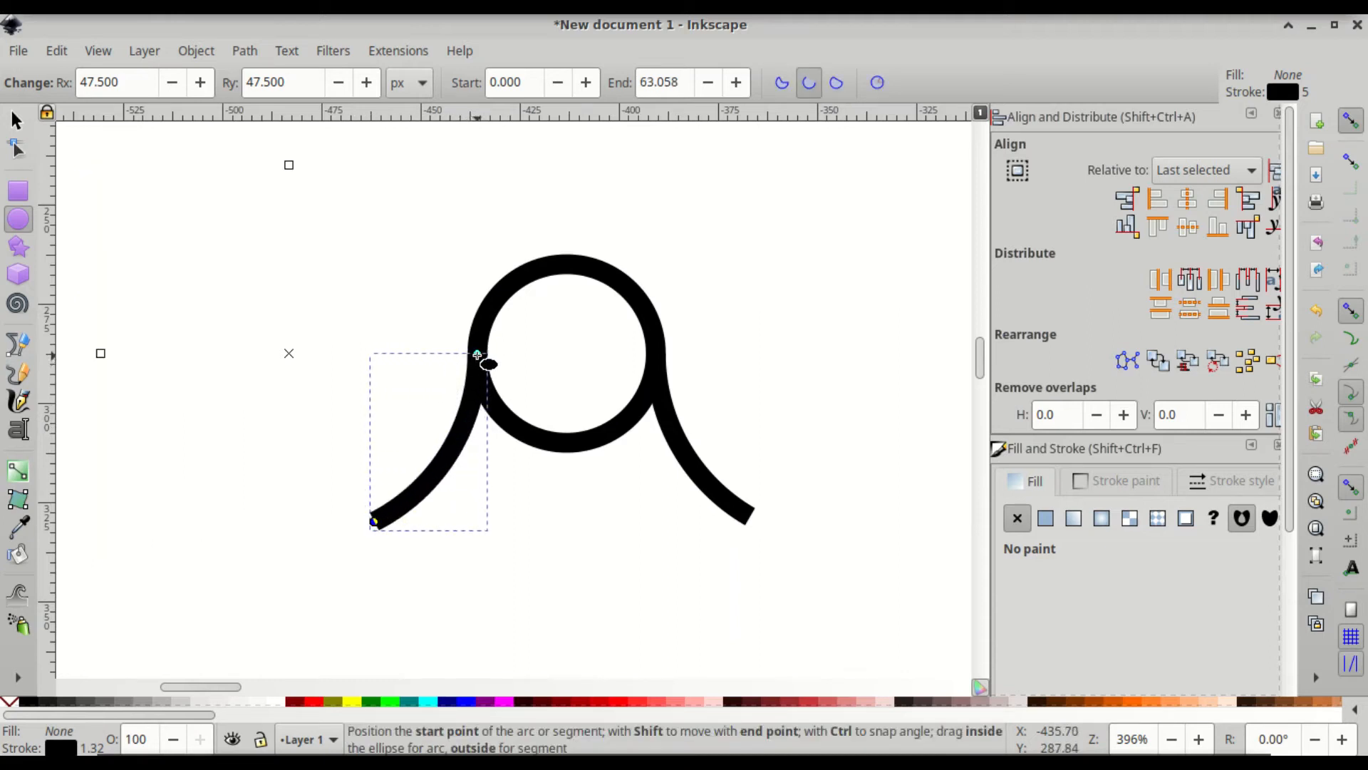
left_click_drag(478, 355, 380, 186)
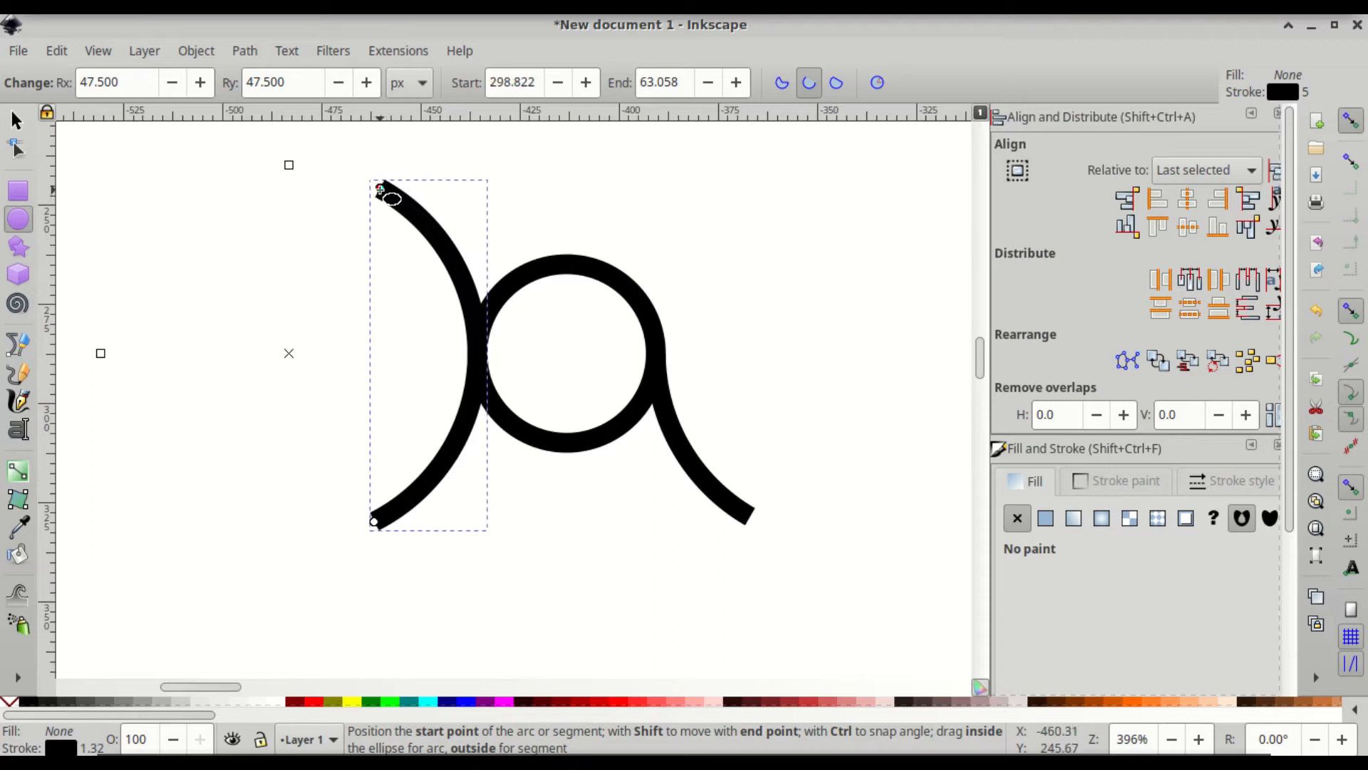
left_click_drag(371, 520, 469, 363)
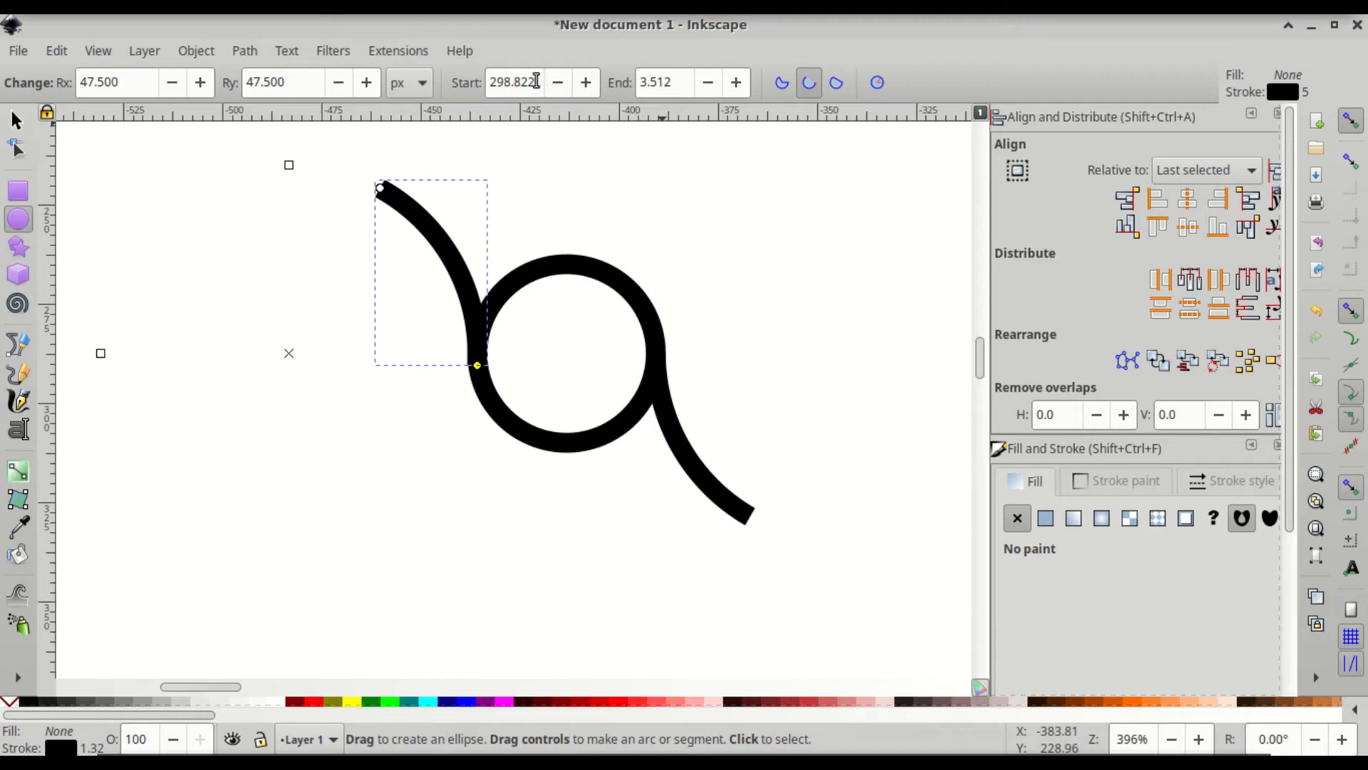
Step: Set the left-hand arc's start angle to 300° and its end angle to 0°
left_click_drag(536, 80, 465, 79)
type("300")
key("Tab")
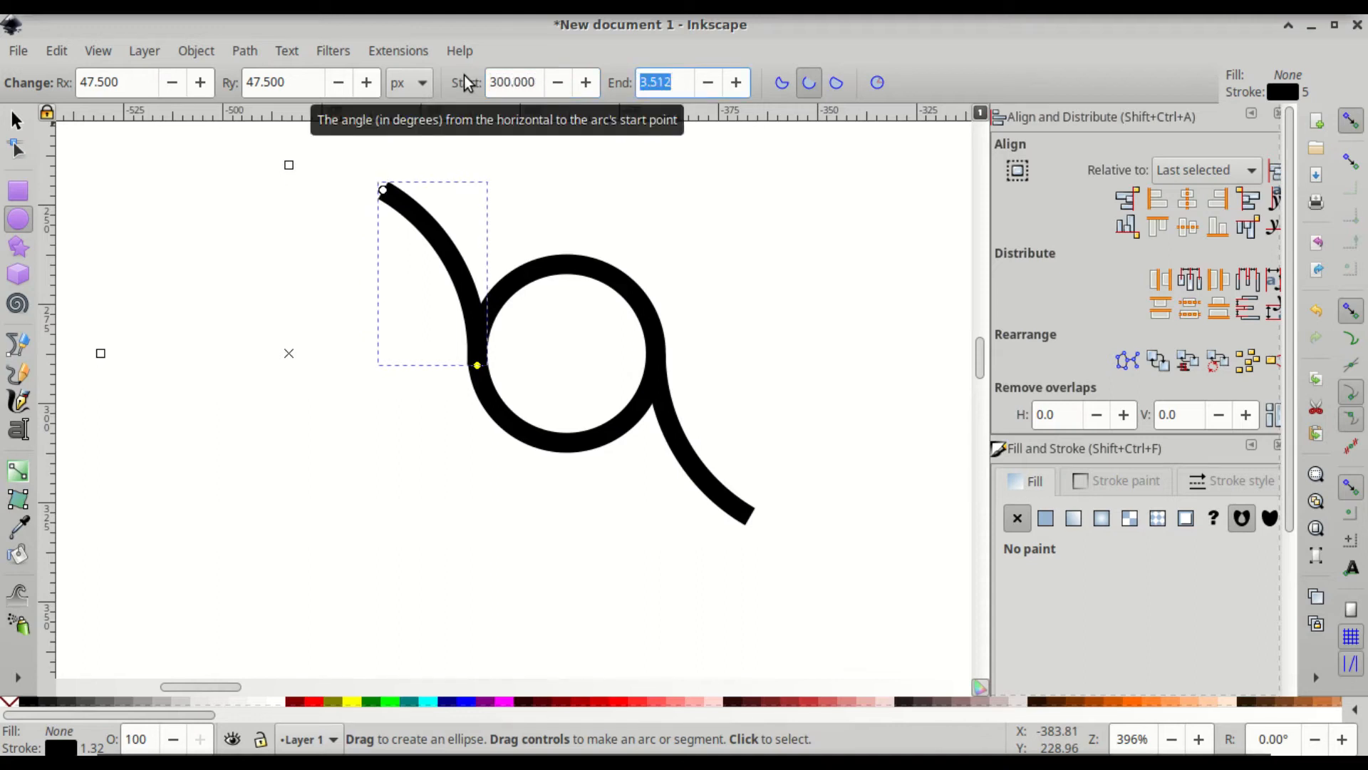
type("0")
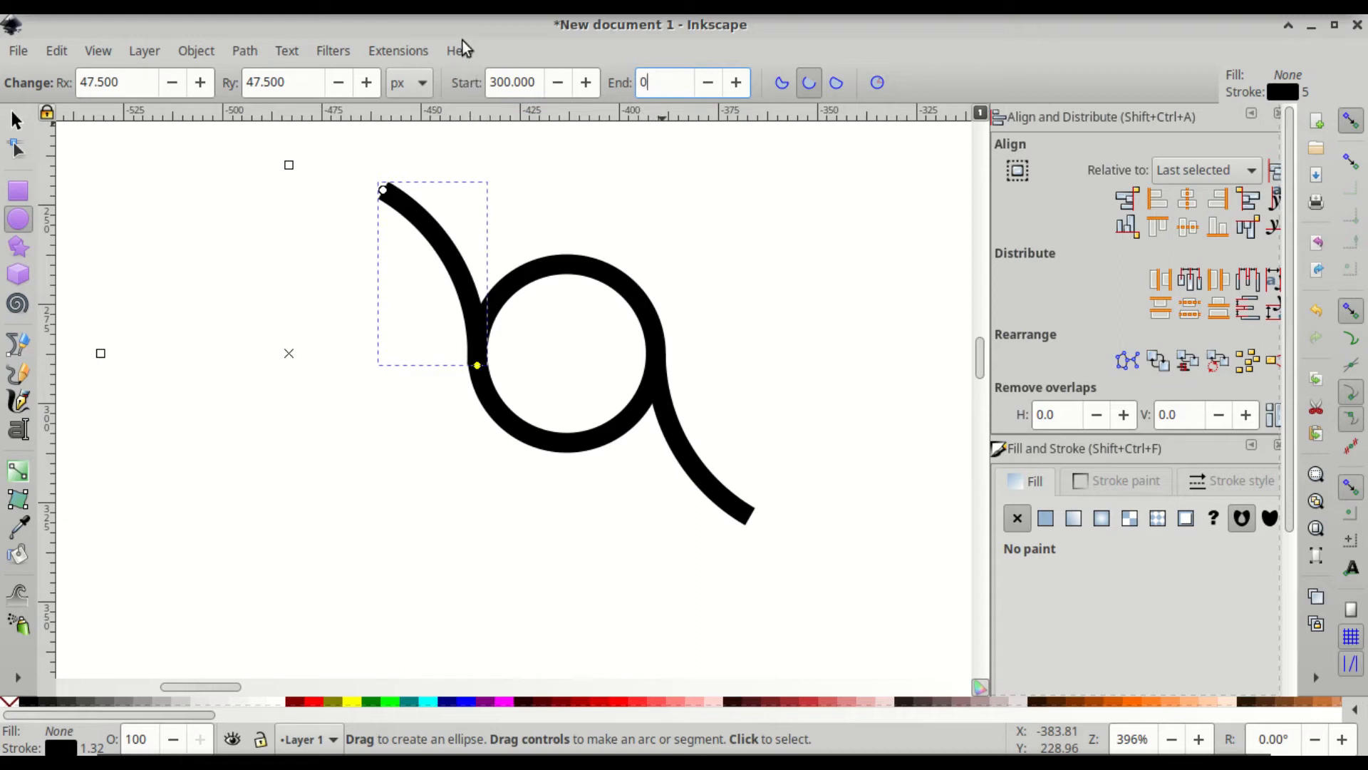
left_click(18, 123)
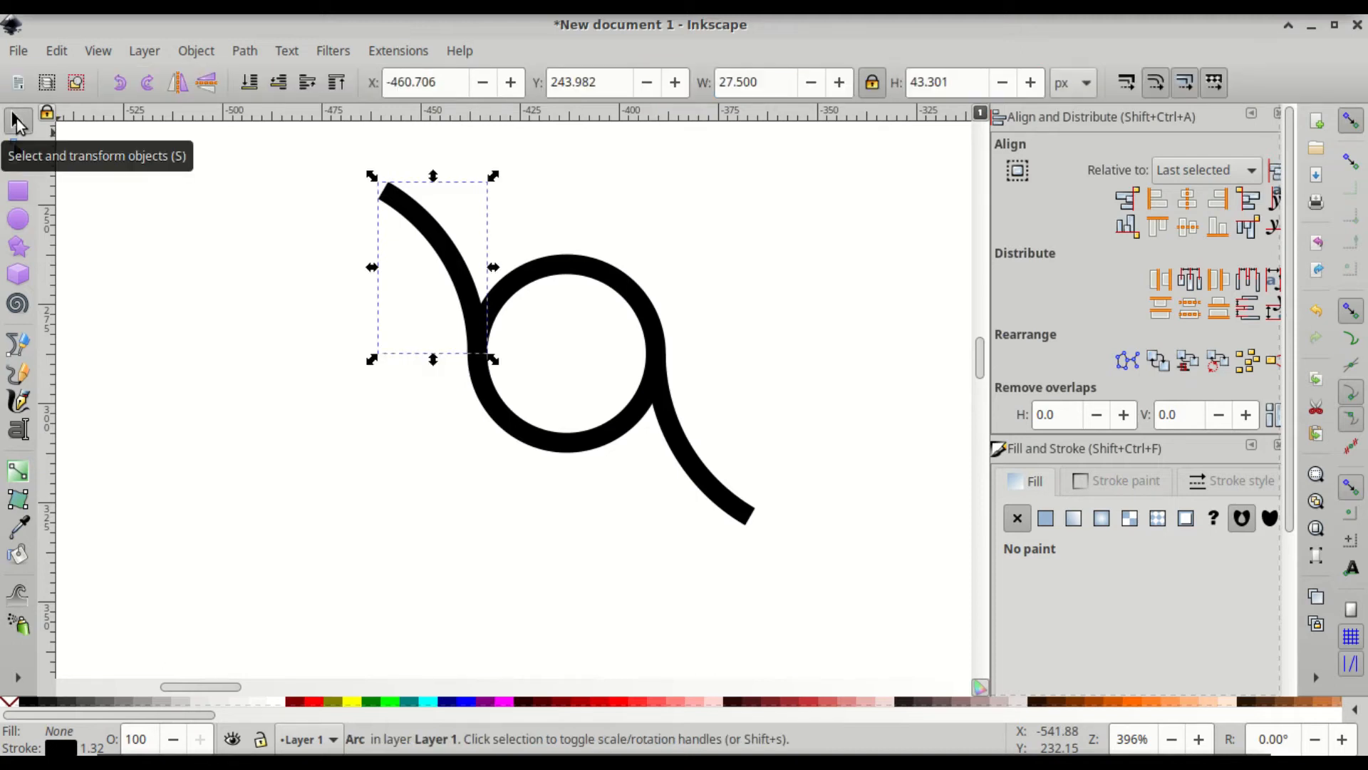
Step: Select the small ring with both arcs and change their stroke colour to Purple (#800080)
left_click(309, 152)
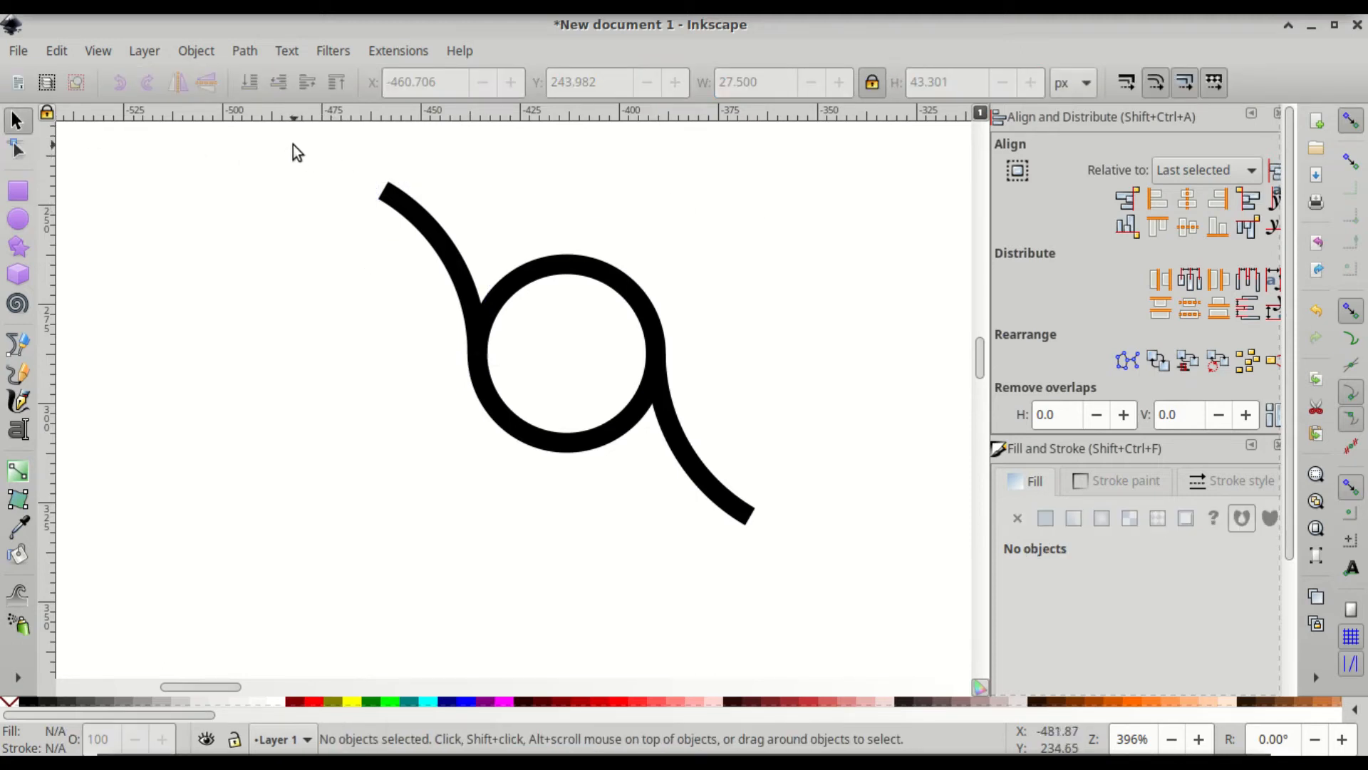
left_click_drag(294, 144, 838, 559)
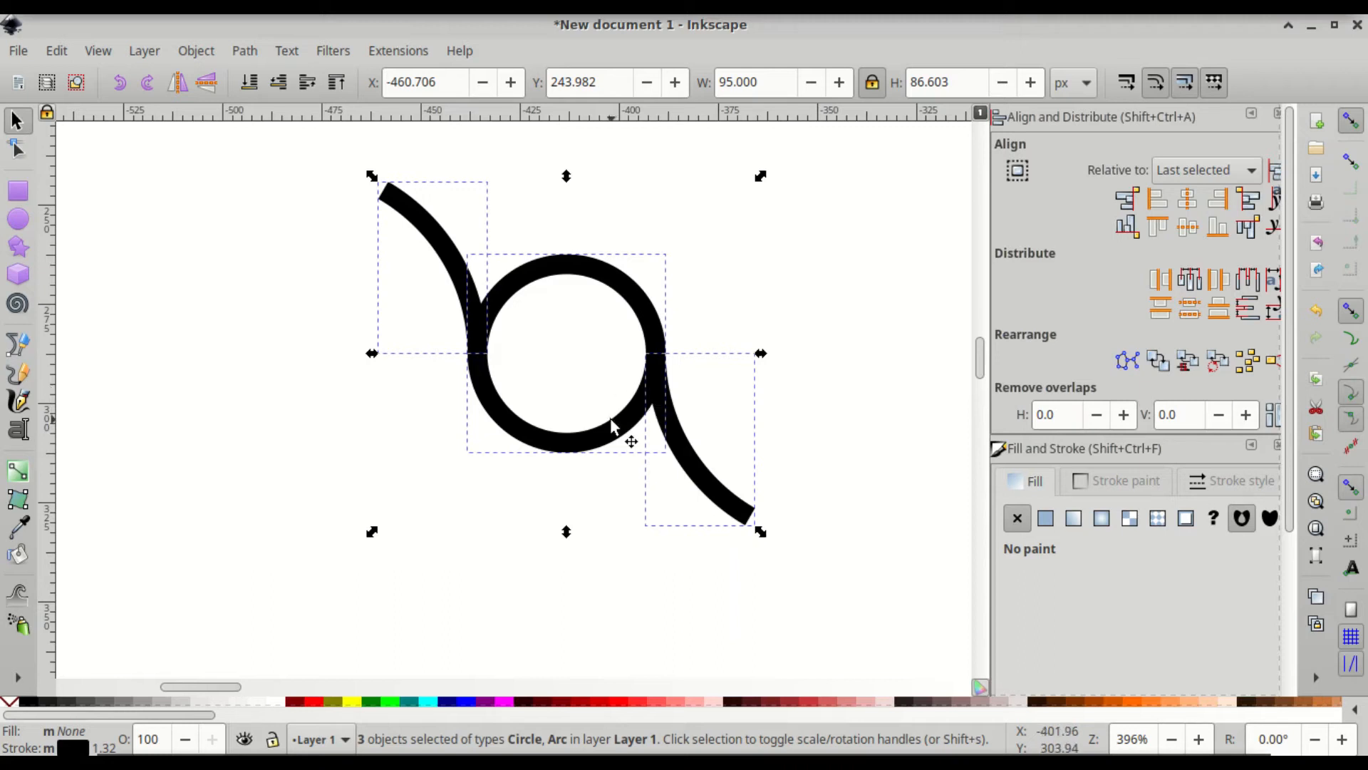
scroll(619, 403, "down", 3)
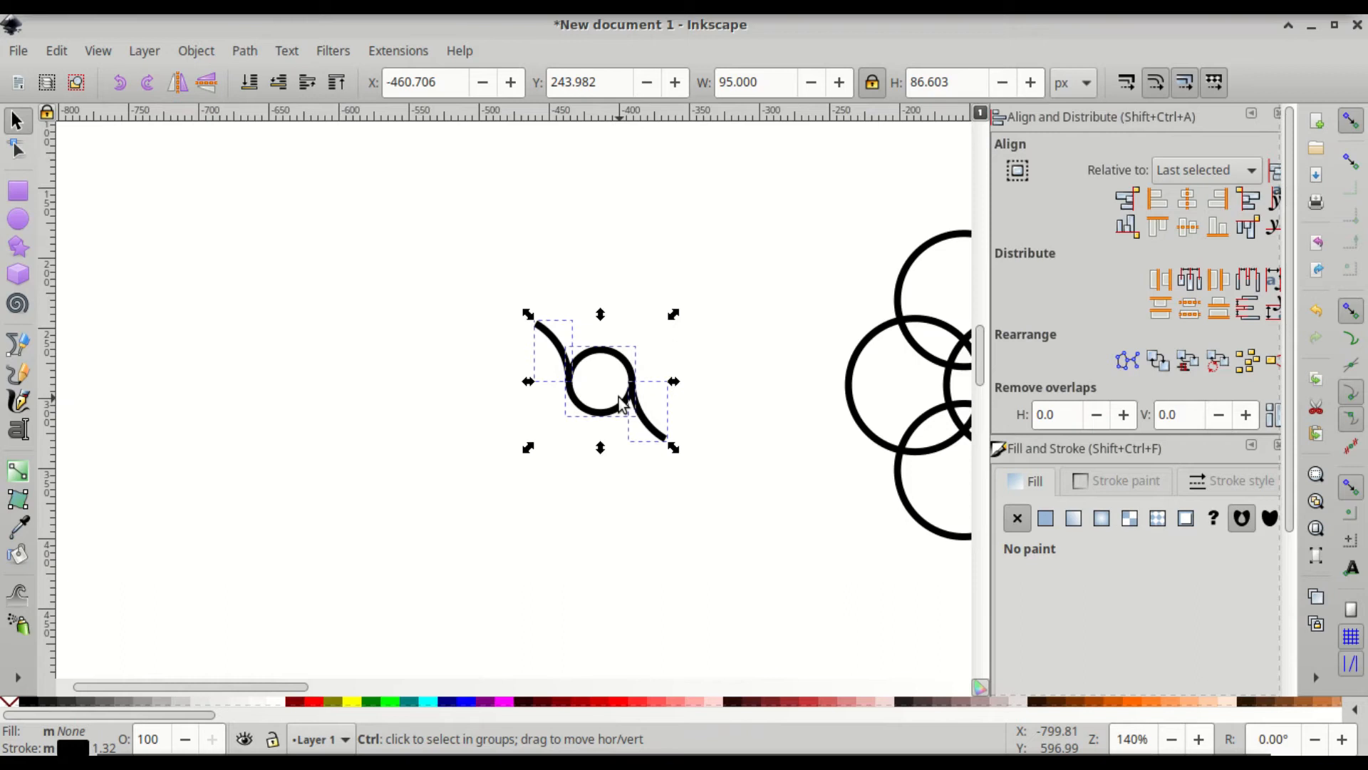
scroll(619, 396, "right", 5)
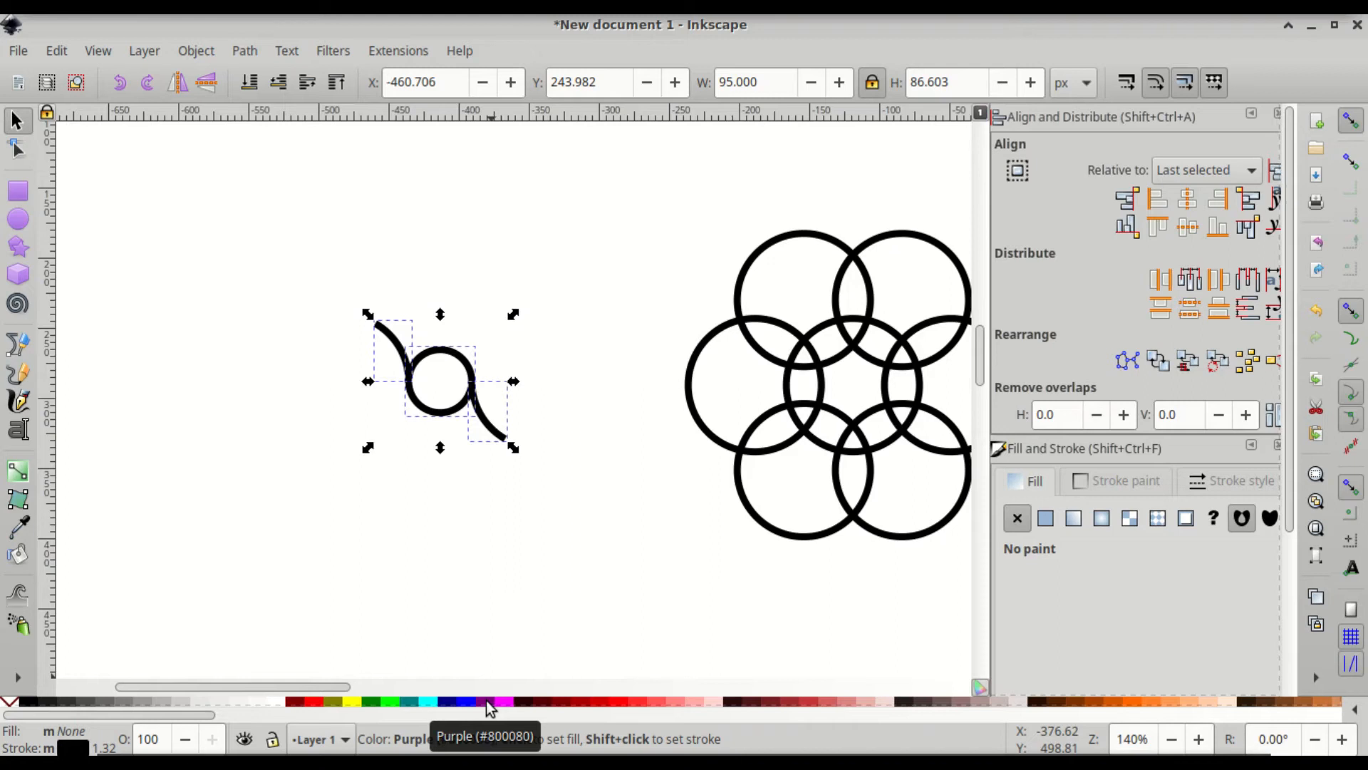
key("shift")
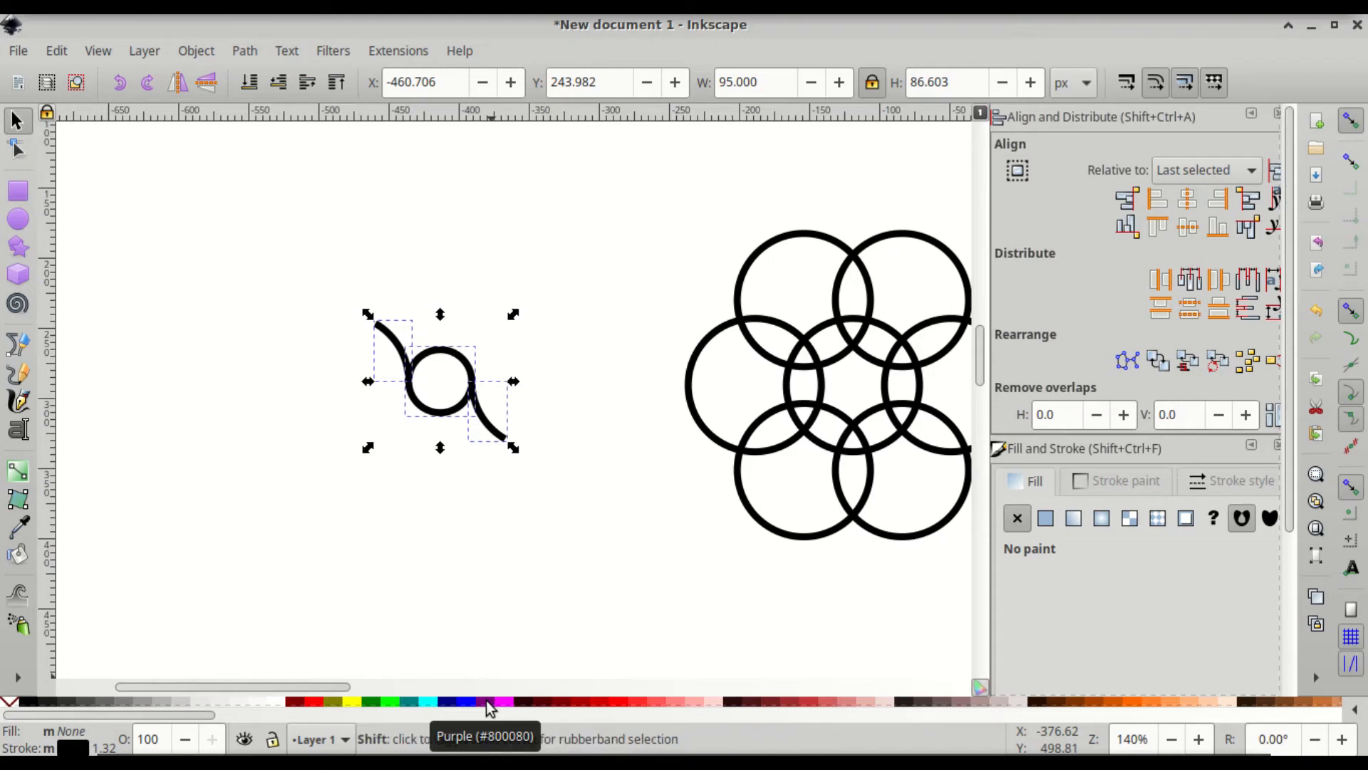
left_click(489, 704, "shift")
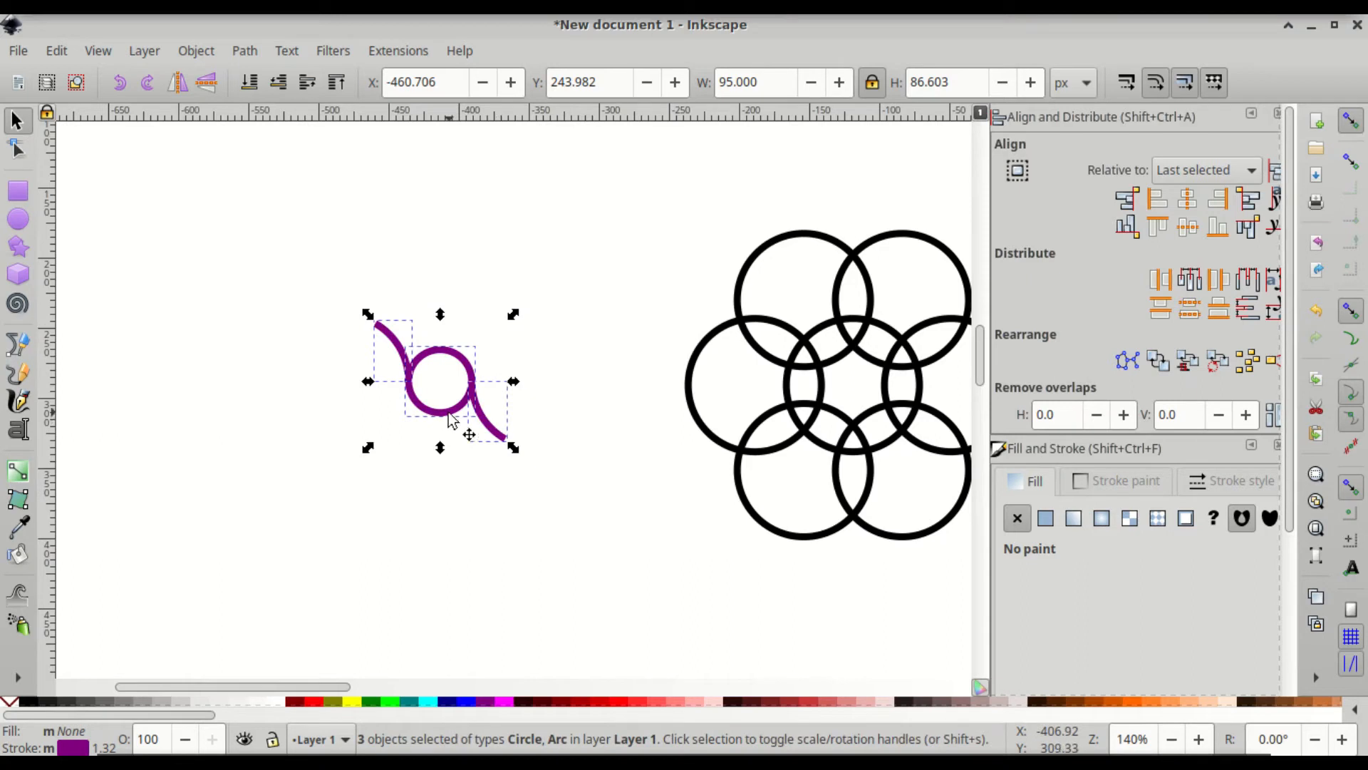
Step: Turn on snapping to object rotation centres
scroll(439, 388, "right", 3)
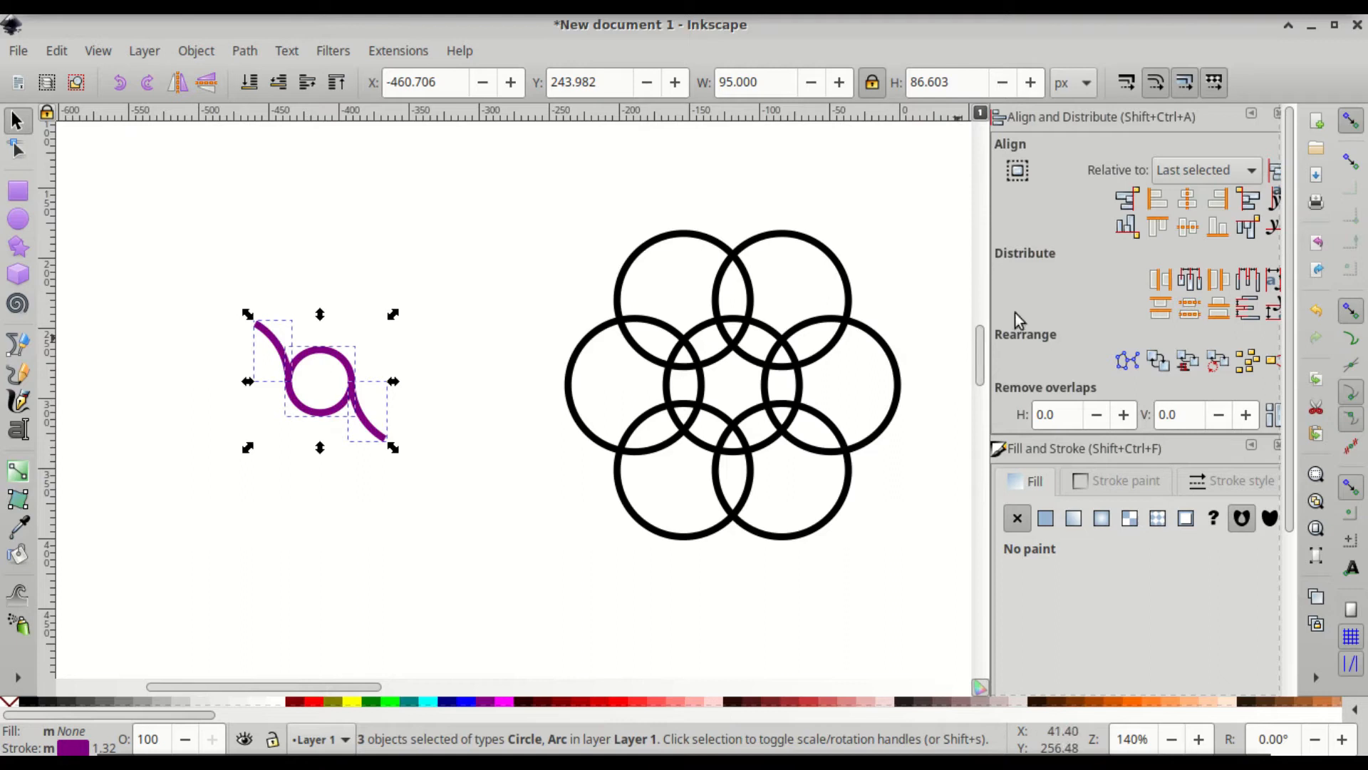
left_click(1349, 123)
left_click(1349, 544)
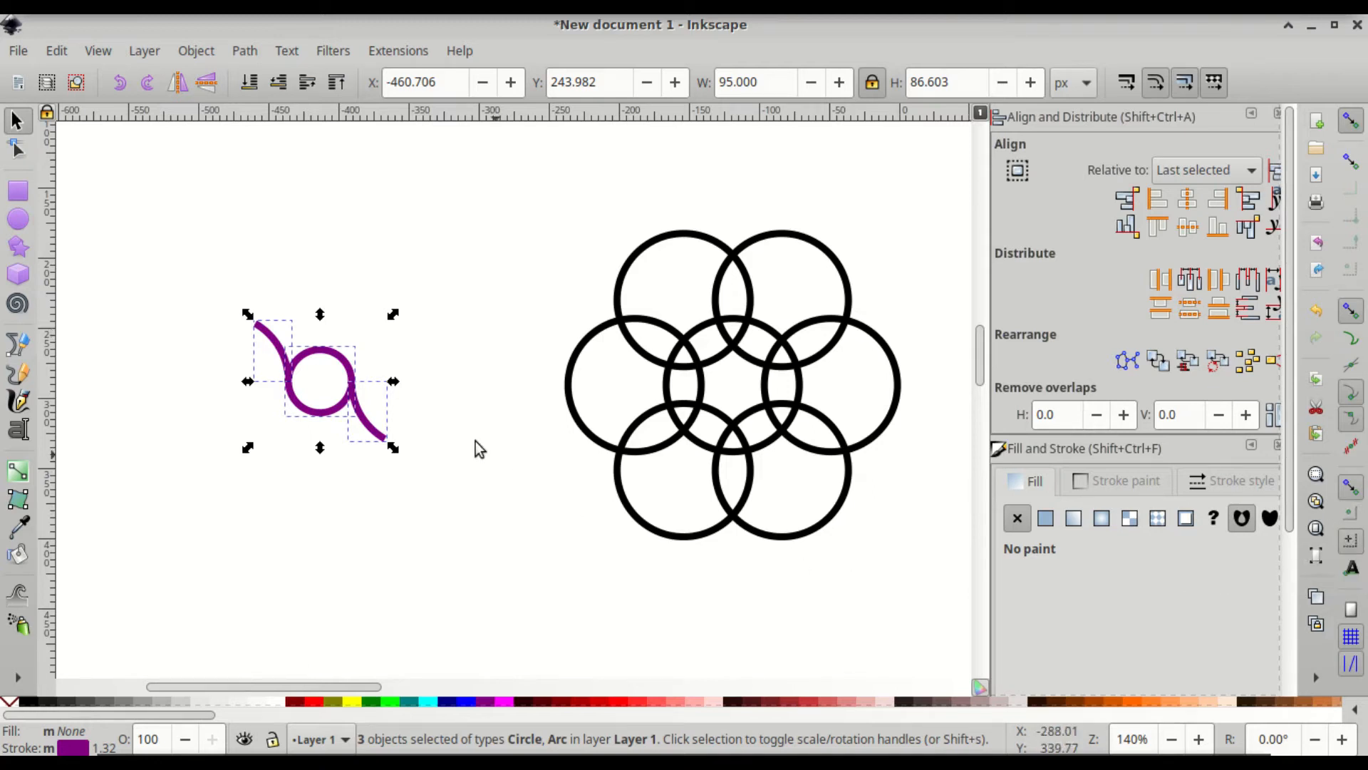
Step: Move the purple ring-and-arcs motif onto the centre of the right outer ring and raise it to the top
left_click_drag(330, 430, 858, 426)
scroll(838, 408, "up", 3, "ctrl")
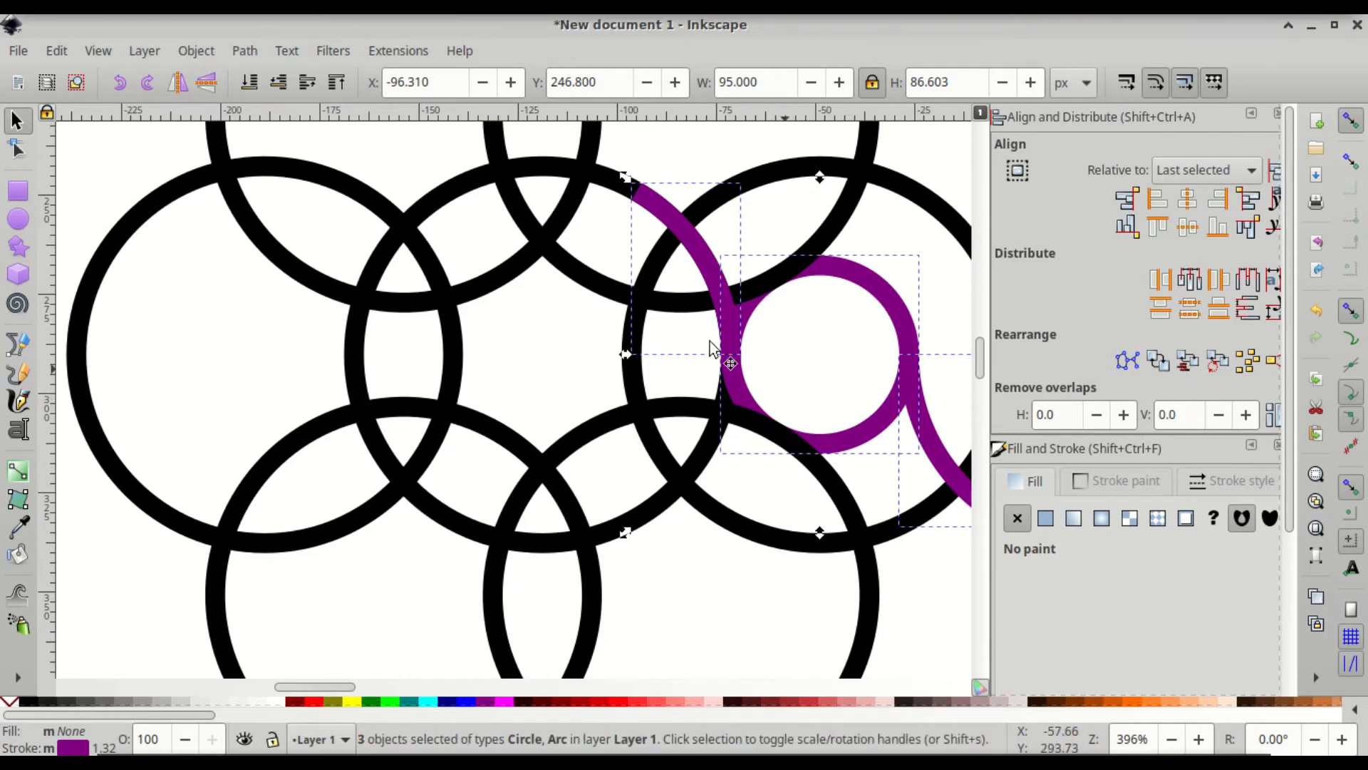
left_click(338, 84)
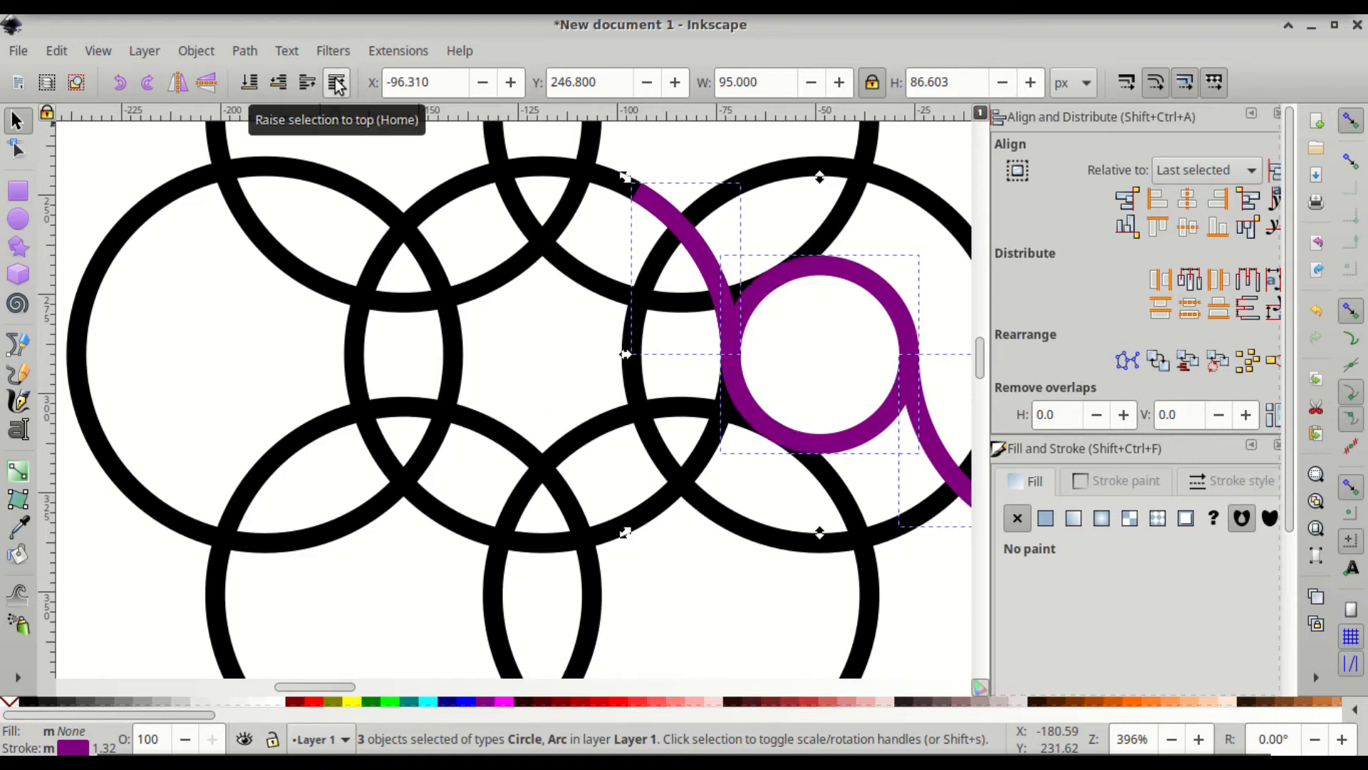
Step: Duplicate the purple motif onto the centre of the middle ring, and again onto the centre of the left outer ring
key("ctrl")
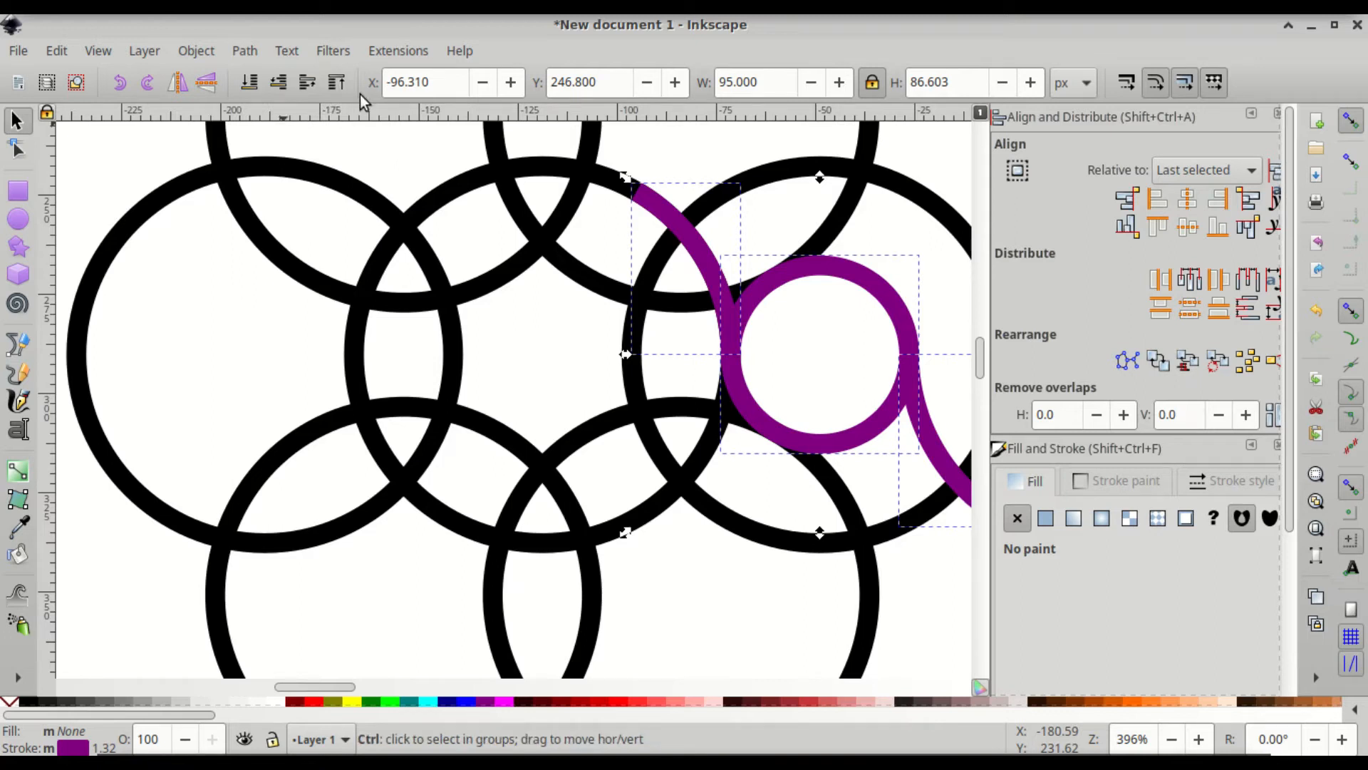
left_click_drag(836, 266, 559, 269)
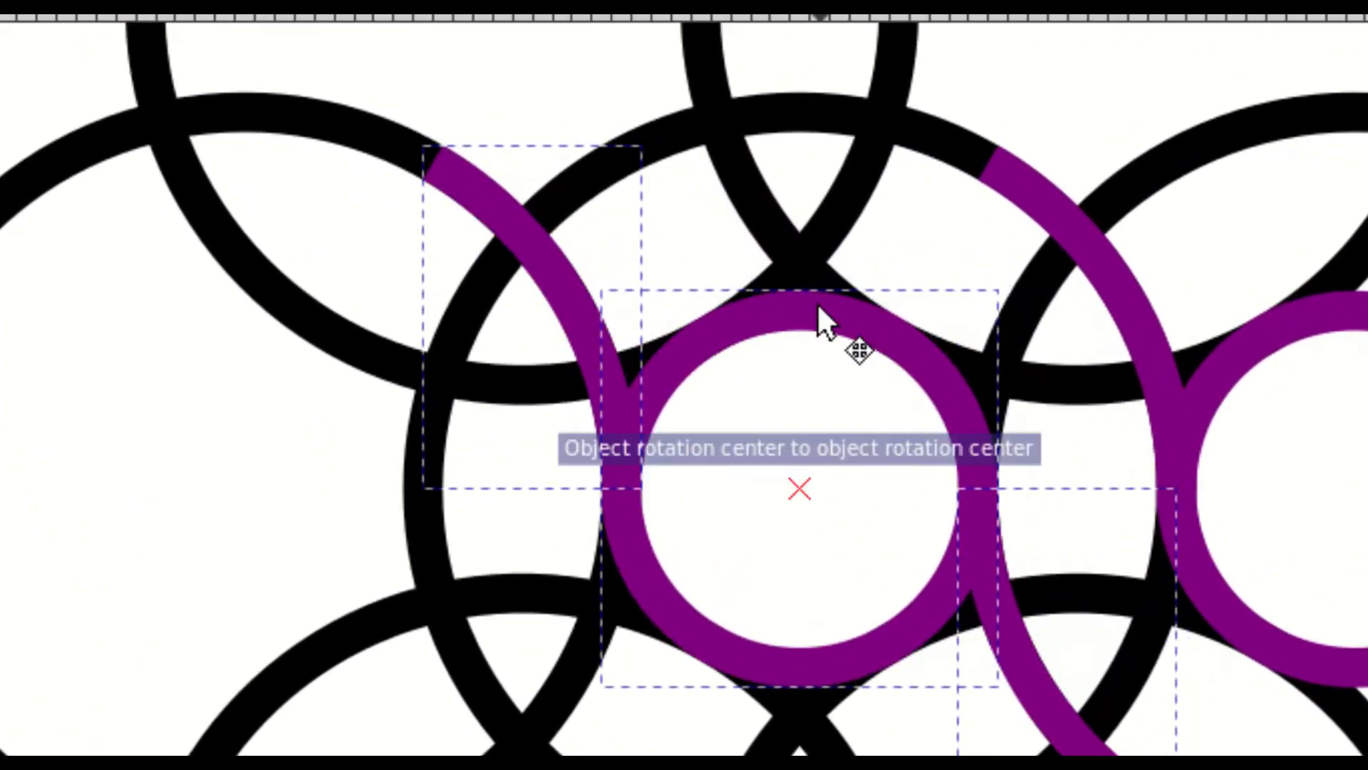
left_click_drag(818, 306, 810, 299)
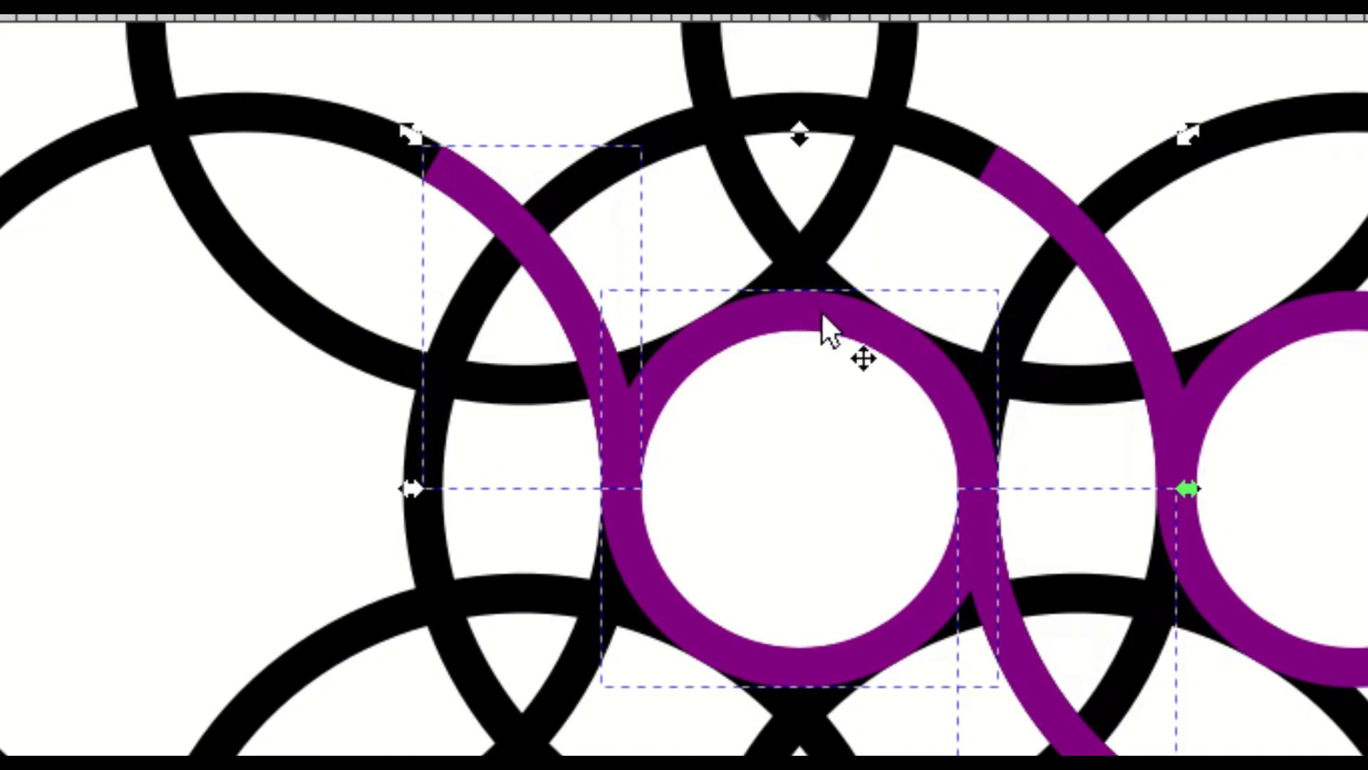
left_click_drag(824, 315, 278, 326)
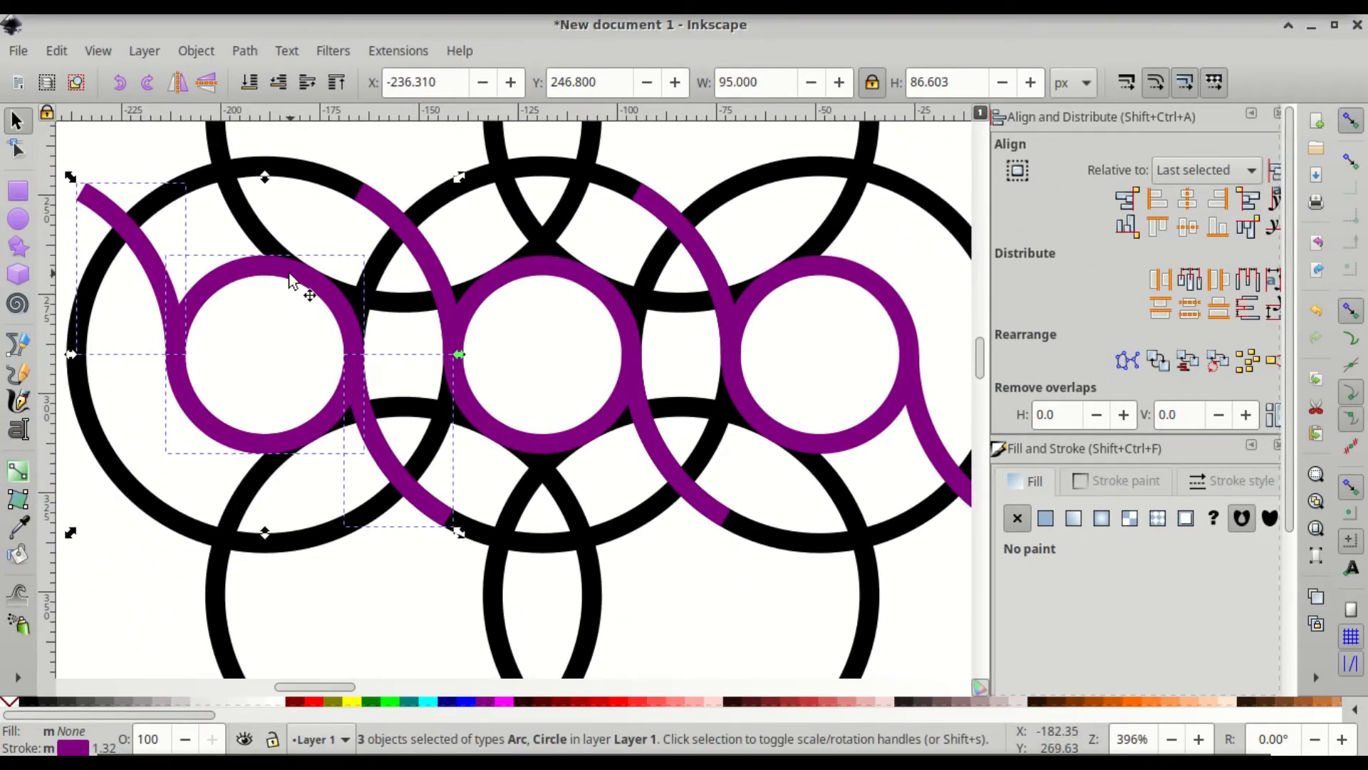
Step: Duplicate the left purple motif and snap the copy onto the lower-left ring's centre, 35 px right and 60.62 px down
left_click_drag(290, 280, 432, 521)
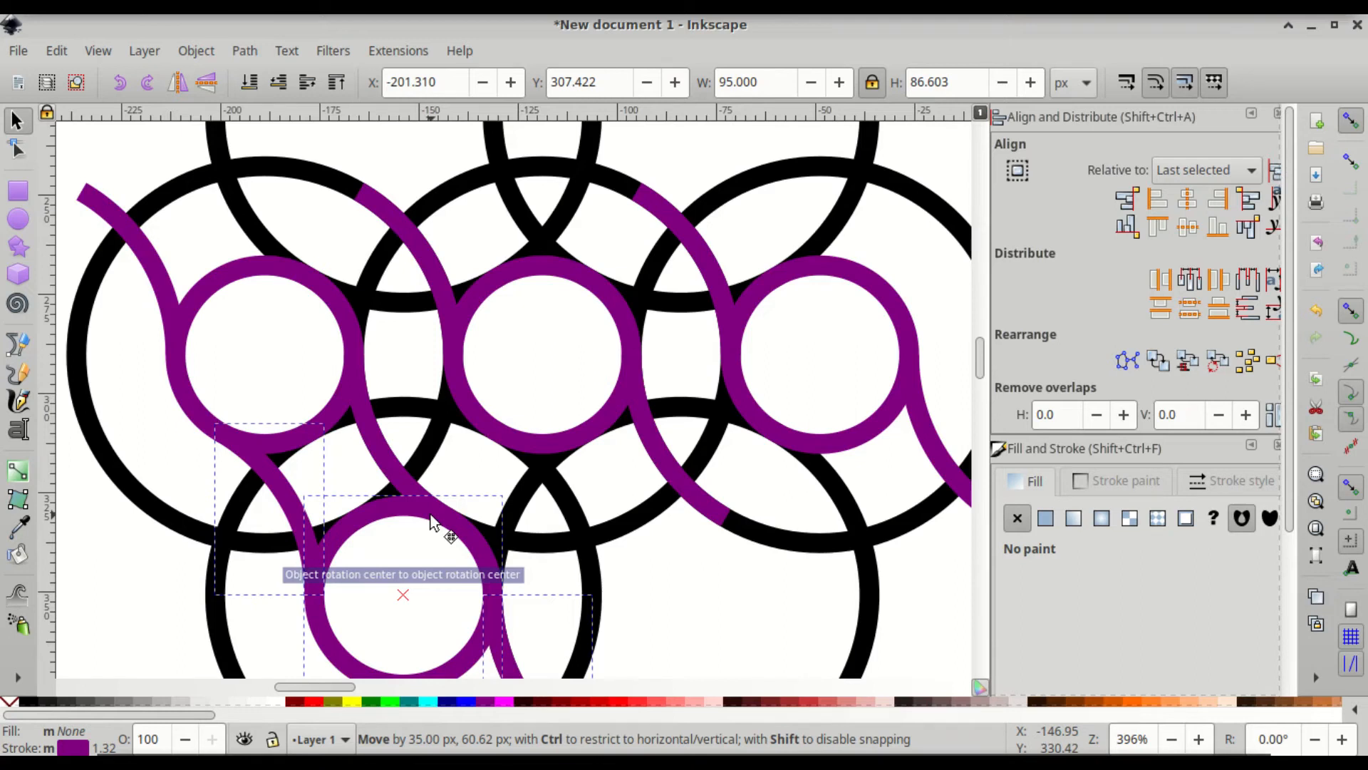
left_click_drag(432, 522, 433, 522)
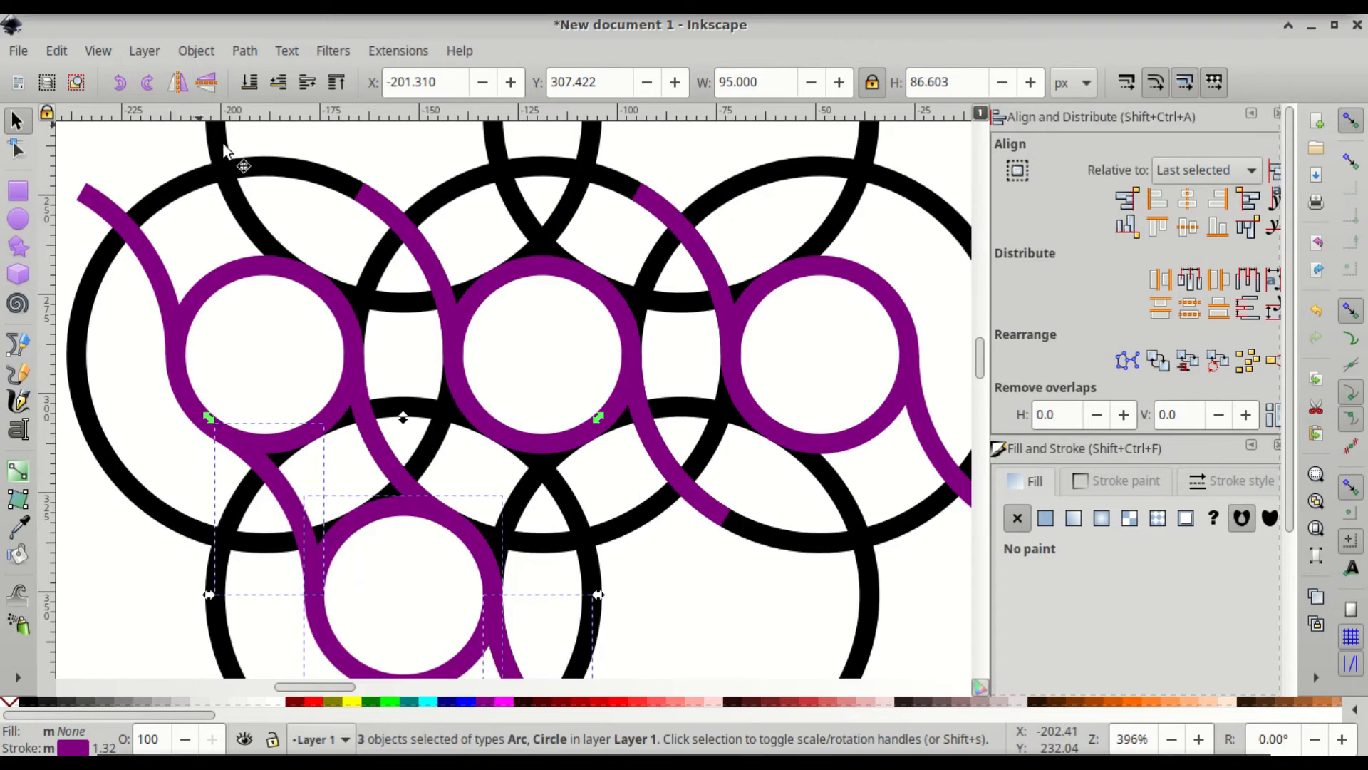
scroll(409, 281, "down", 1)
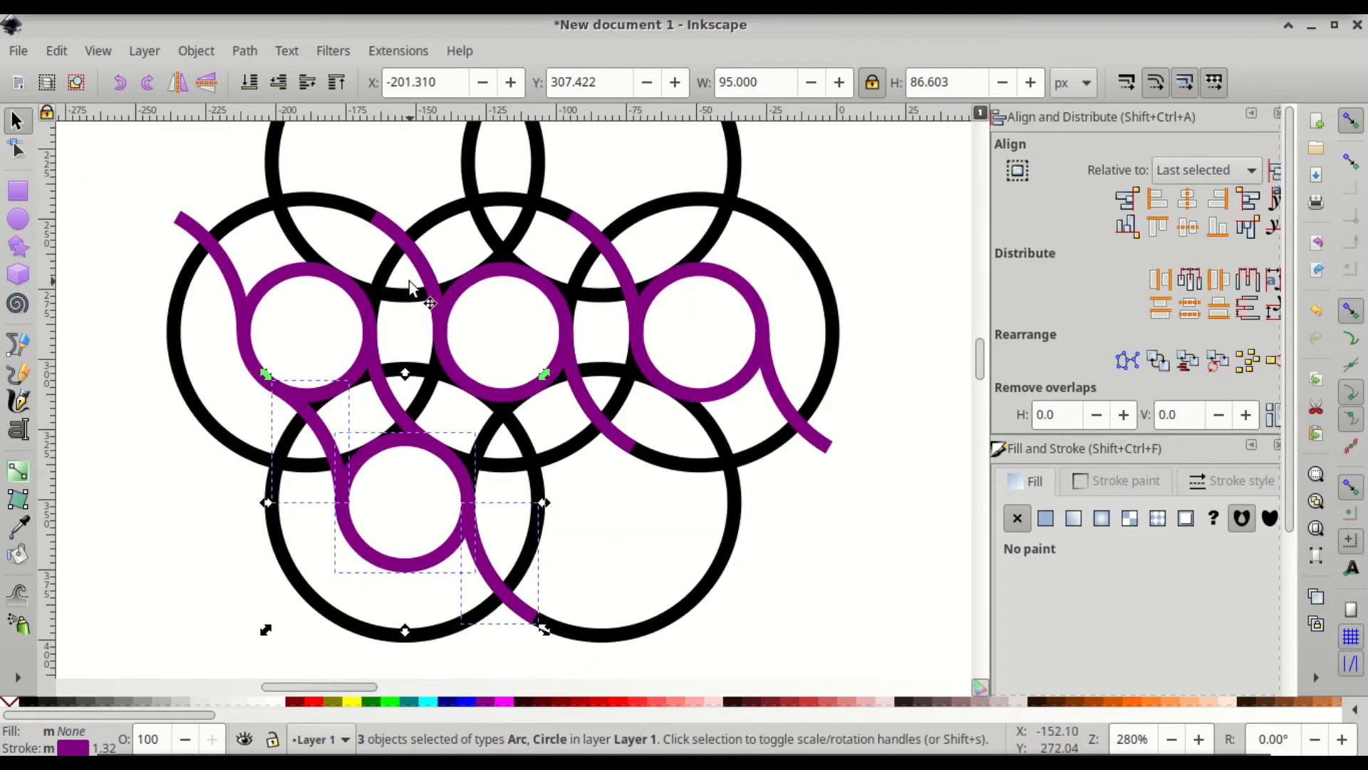
Step: Flip the lower-left purple motif horizontally and duplicate it onto the centre of the lower-right black ring
left_click(175, 89)
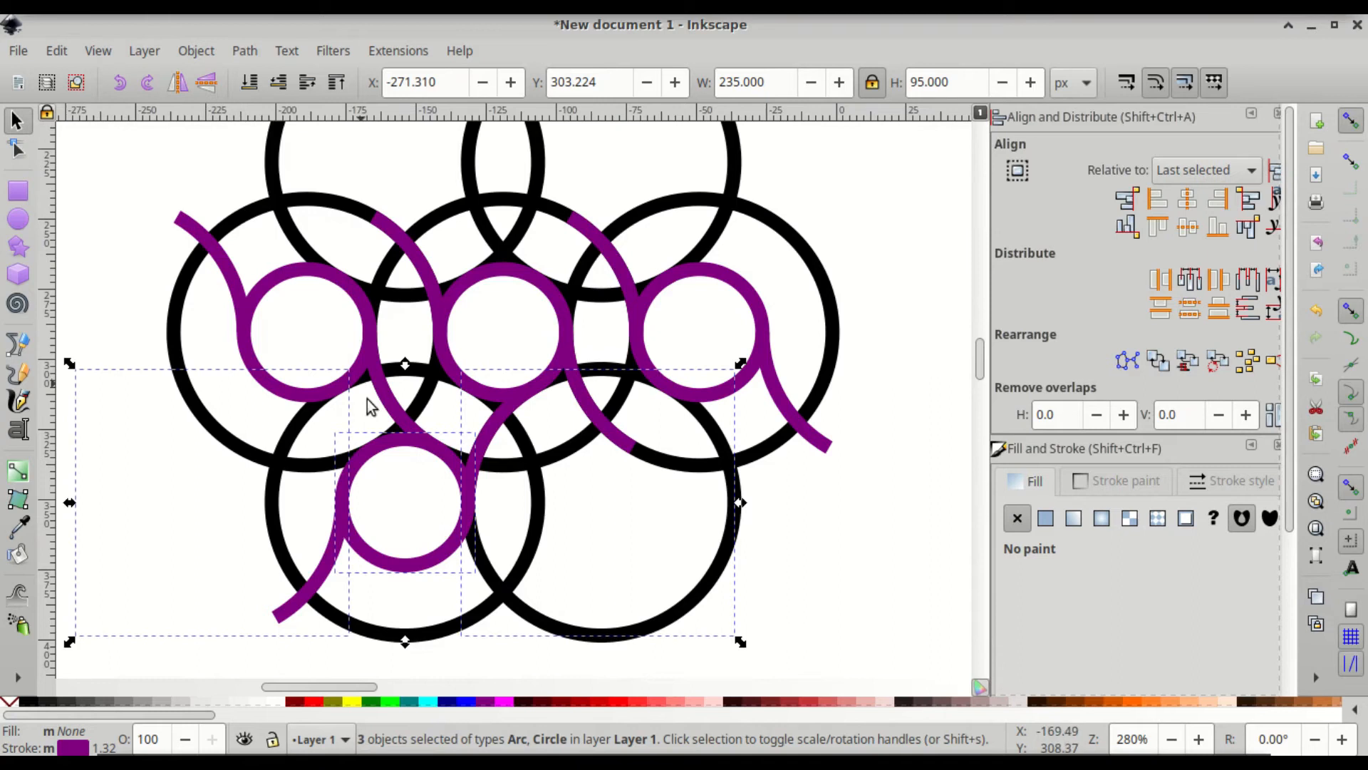
key("ctrl")
left_click_drag(374, 443, 567, 463)
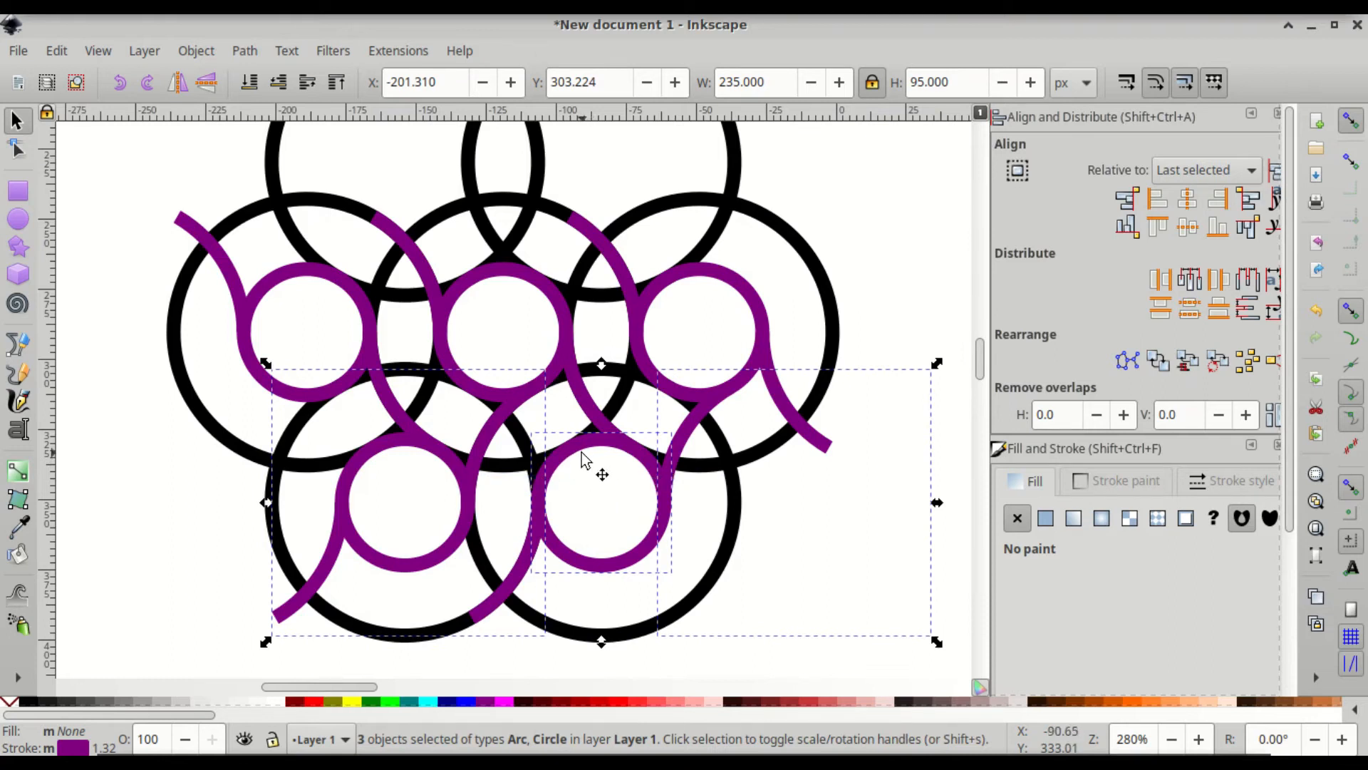
Step: Duplicate the flipped purple motif onto the centre of the upper-right black ring, and again onto the upper-left one
key("ctrl")
left_click_drag(576, 454, 560, 138)
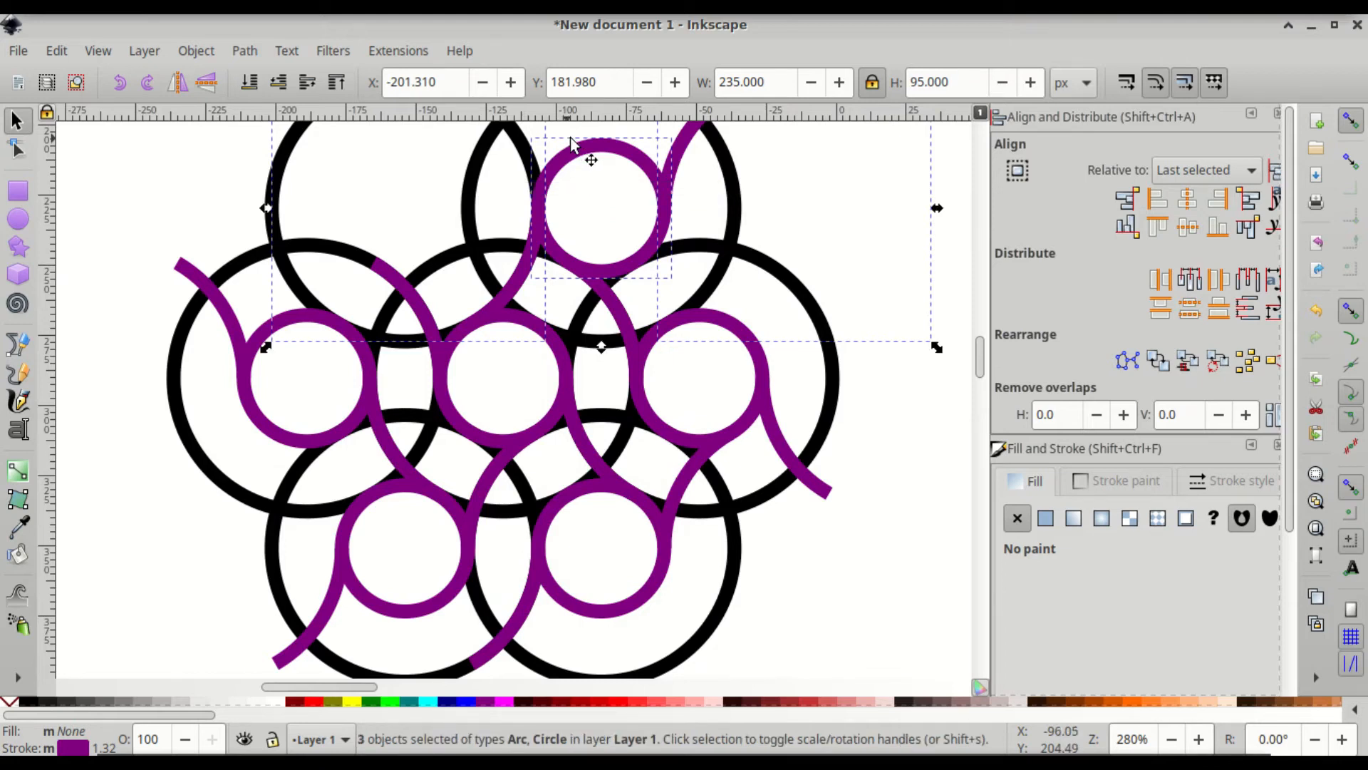
key("ctrl")
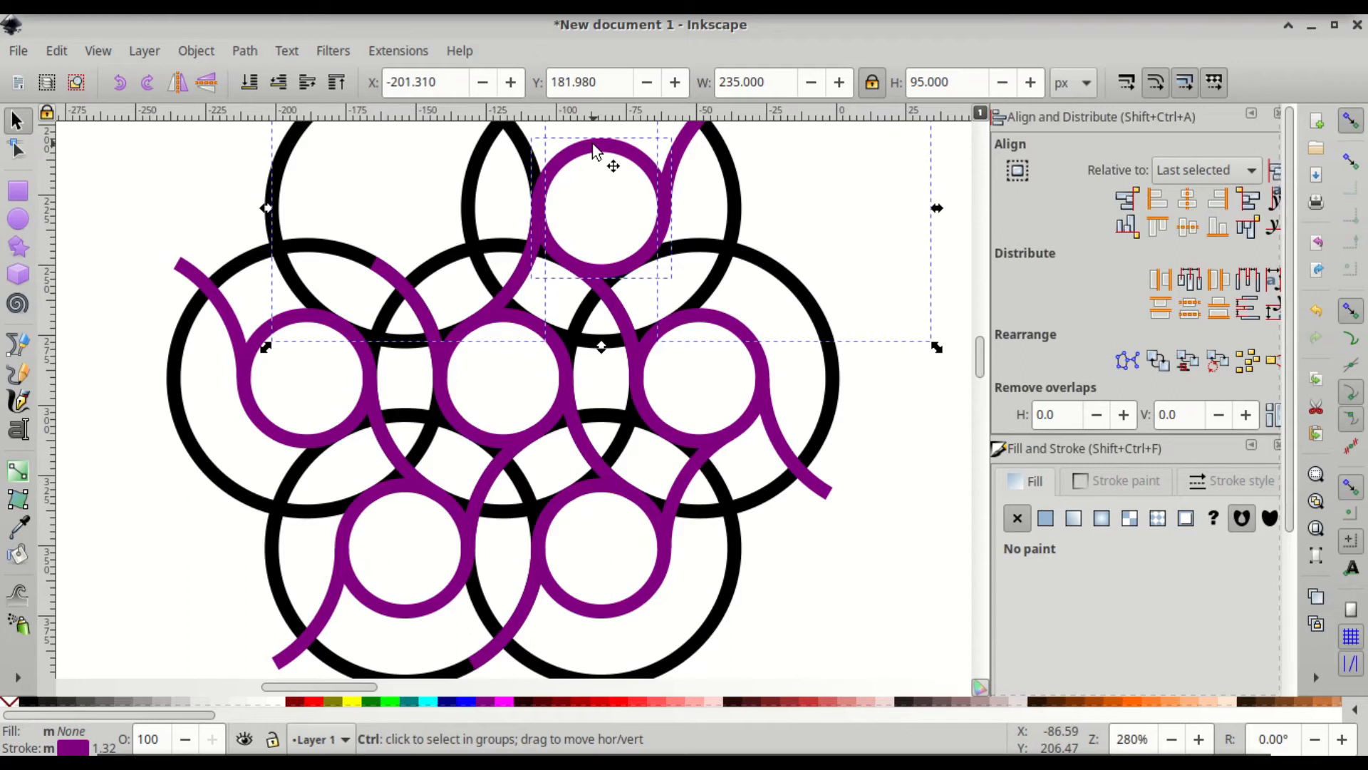
left_click_drag(592, 146, 398, 148)
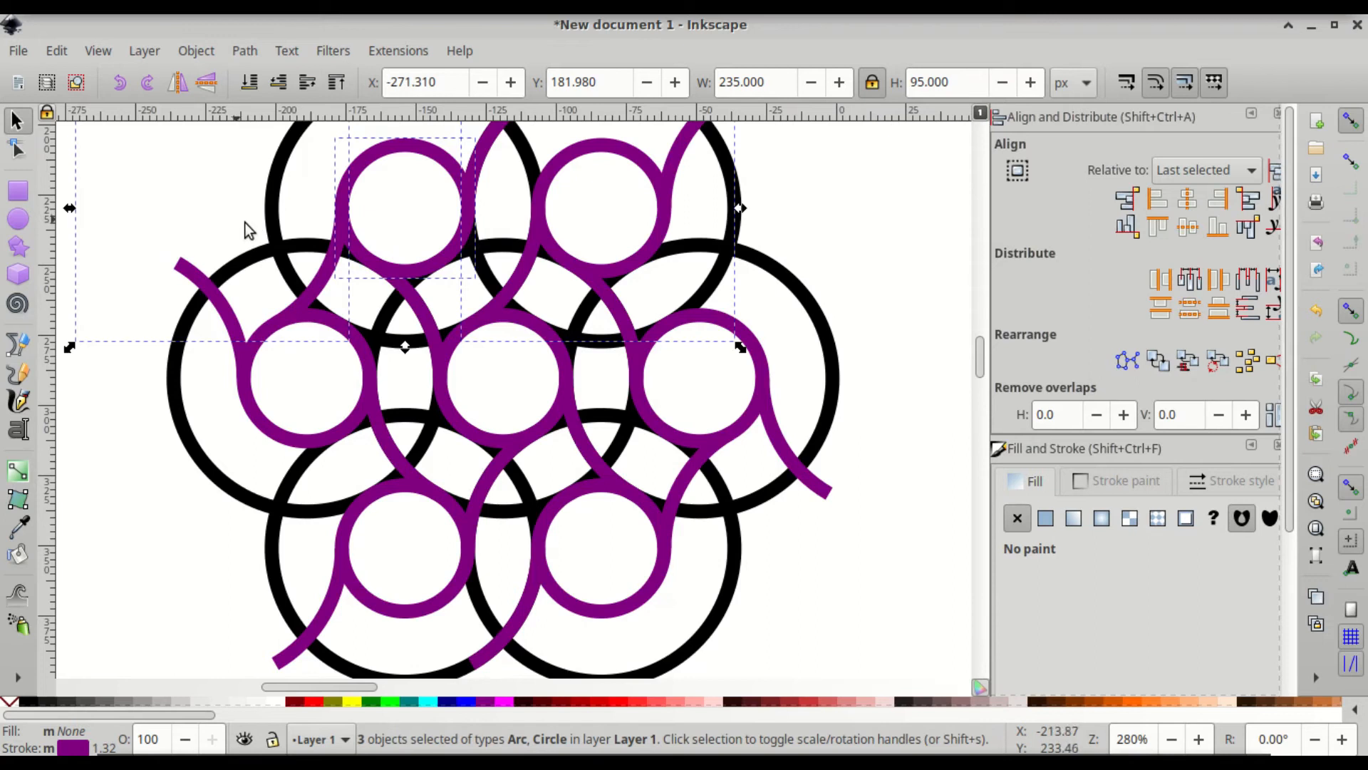
left_click(844, 243)
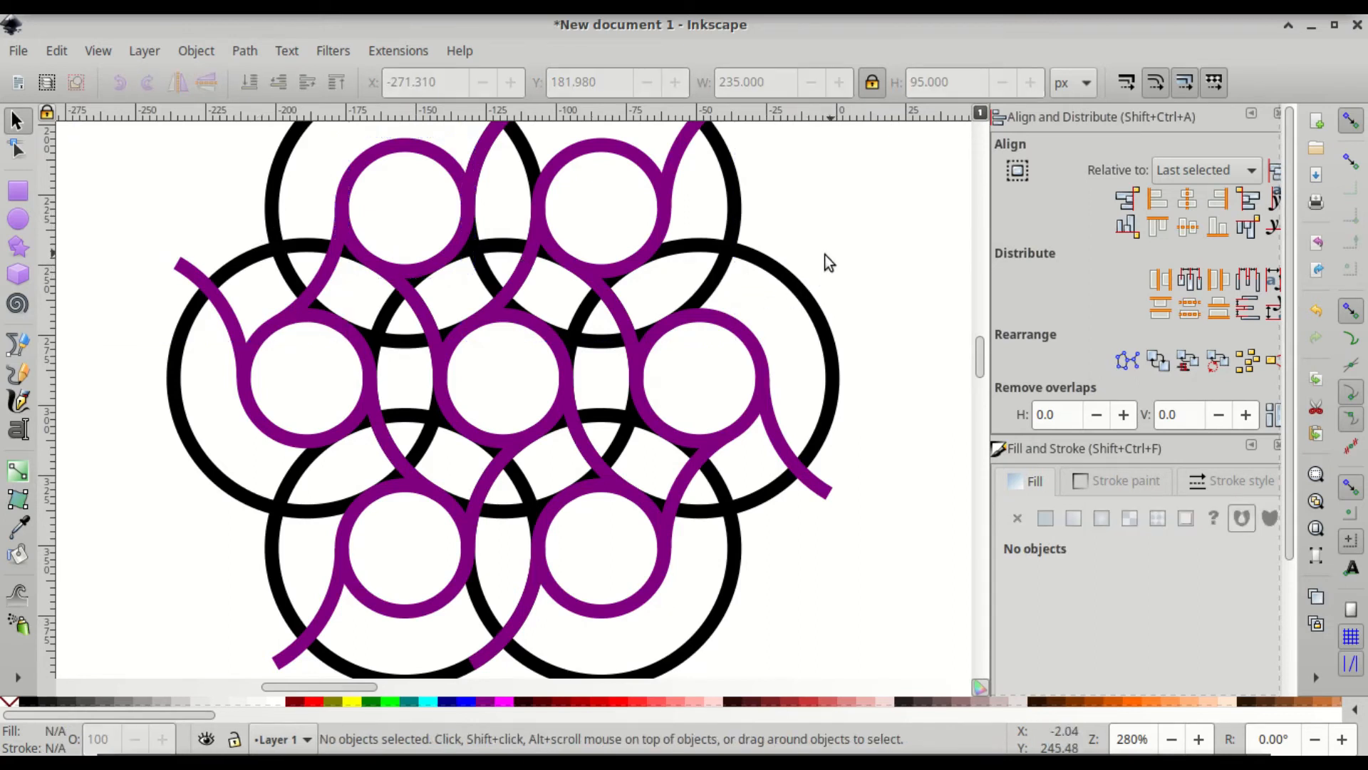
Step: Delete the upper-right, right outer, middle and lower-right black rings
left_click(726, 249)
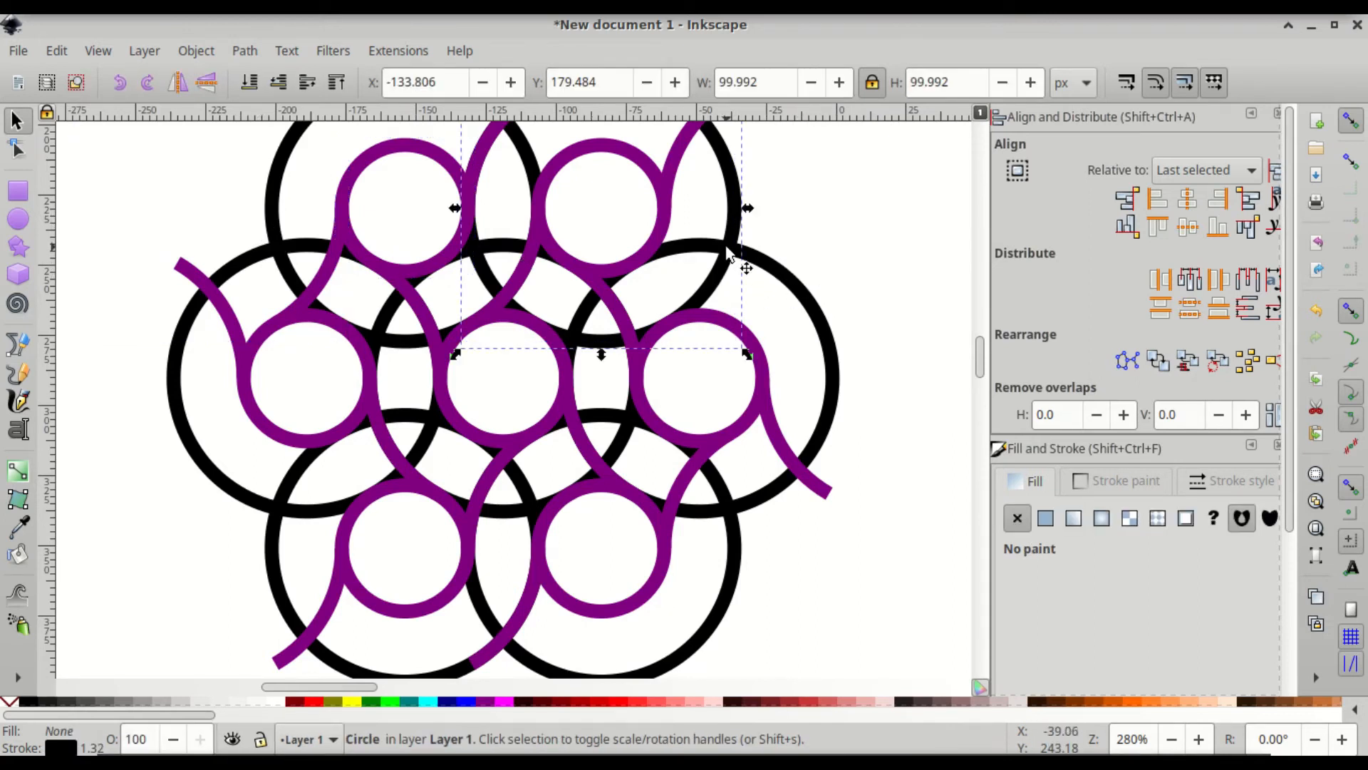
key("Escape")
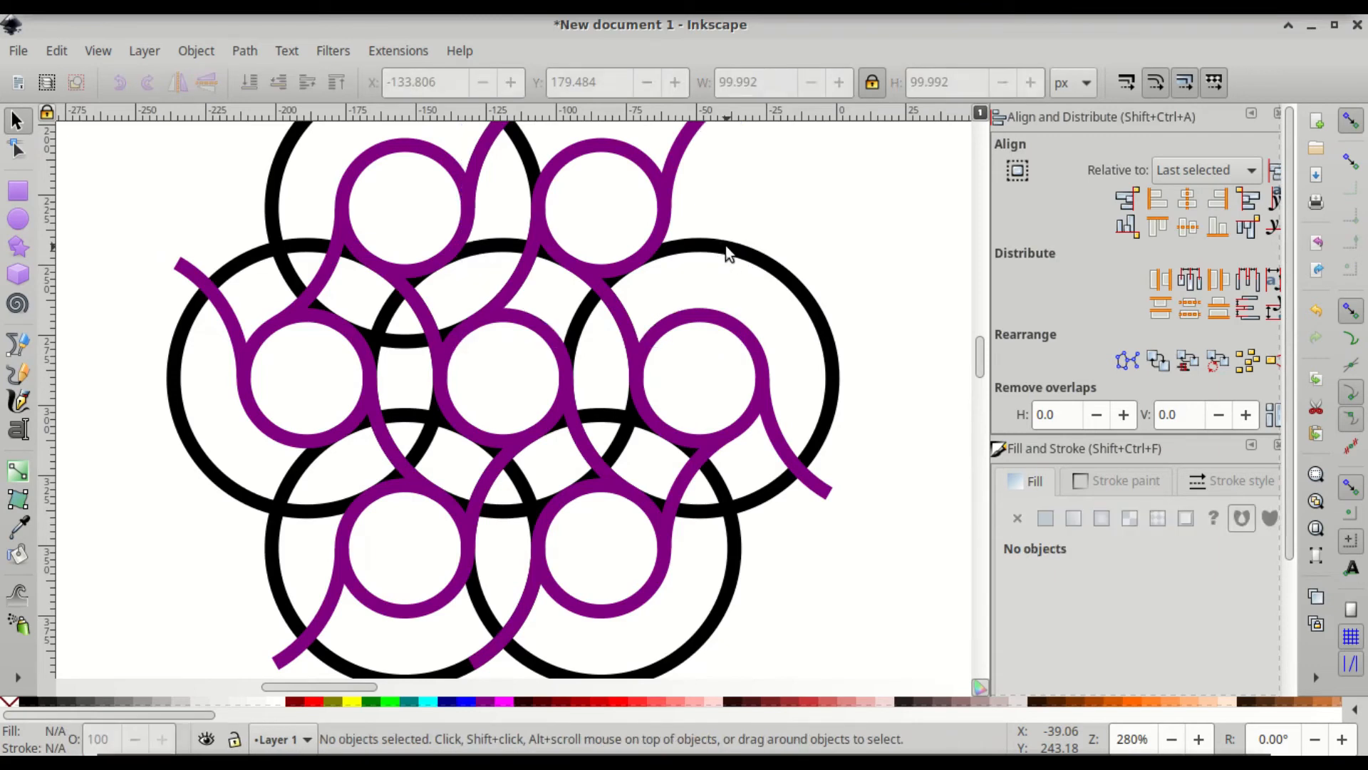
left_click(770, 271)
key("Delete")
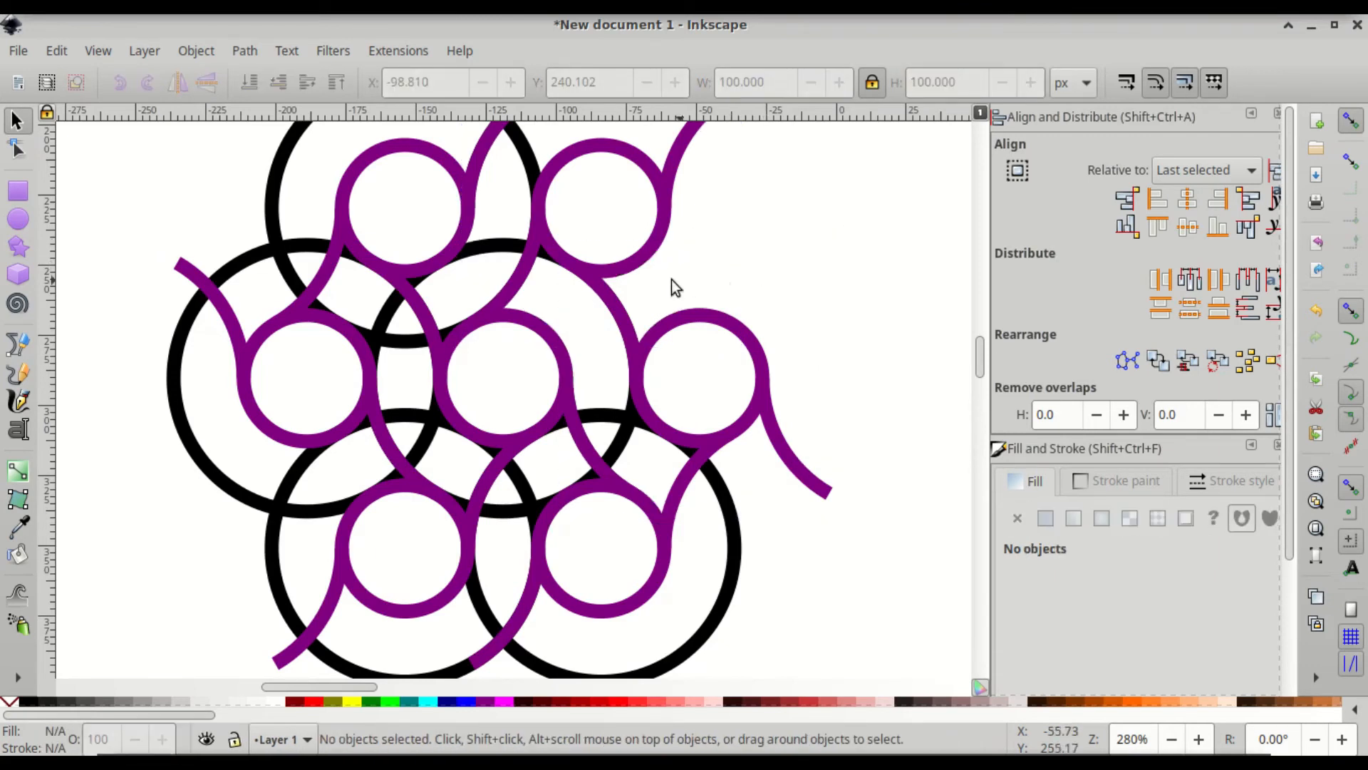
left_click(622, 445)
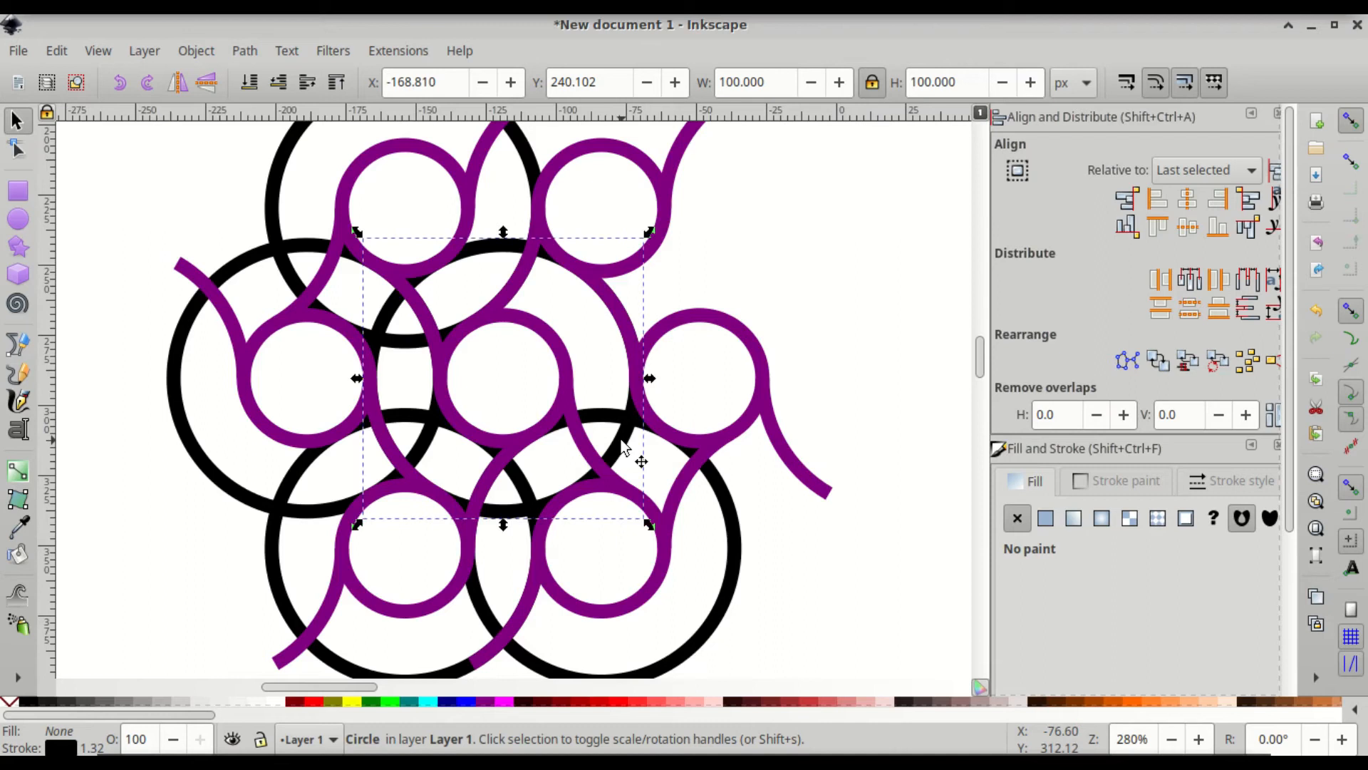
key("Delete")
left_click(736, 533)
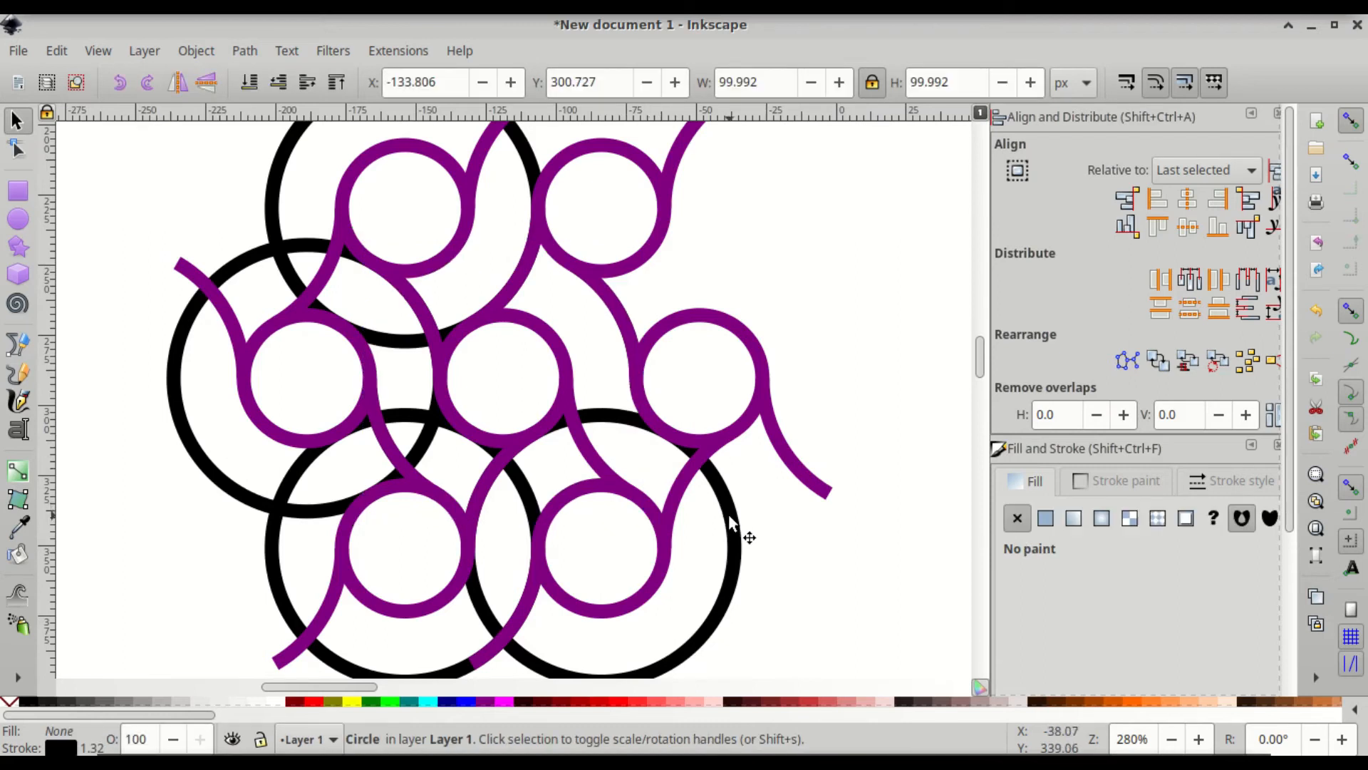
key("Delete")
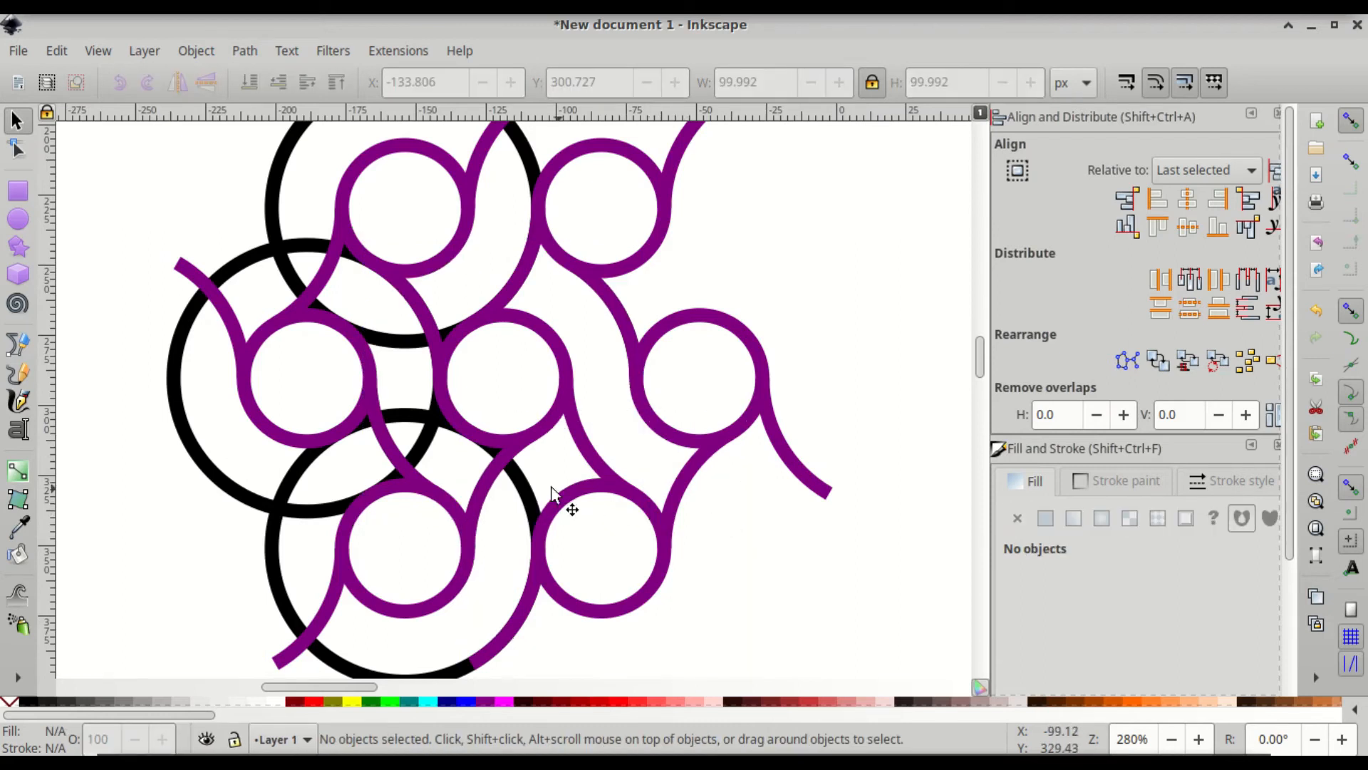
Step: Delete the remaining lower-left, left outer and upper-left black rings
left_click(327, 664)
key("Delete")
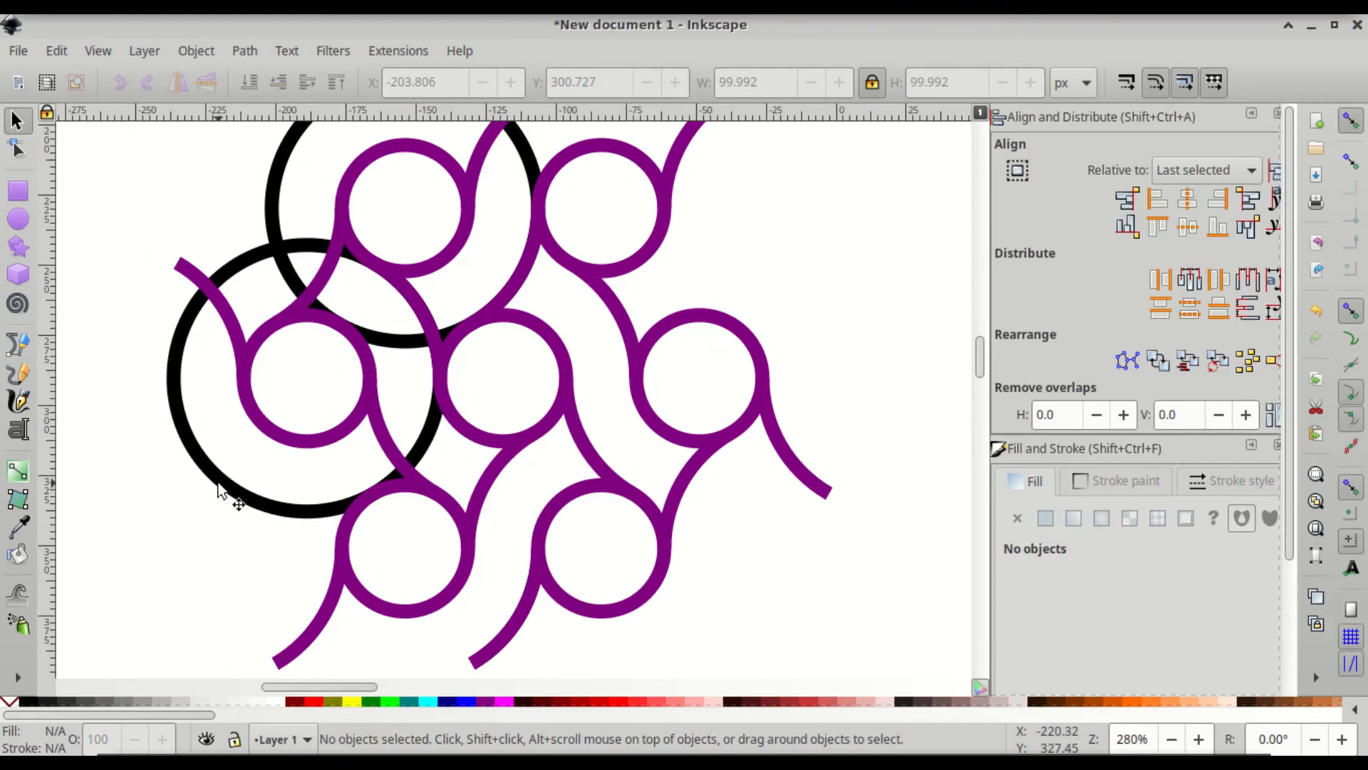
left_click(220, 488)
key("Delete")
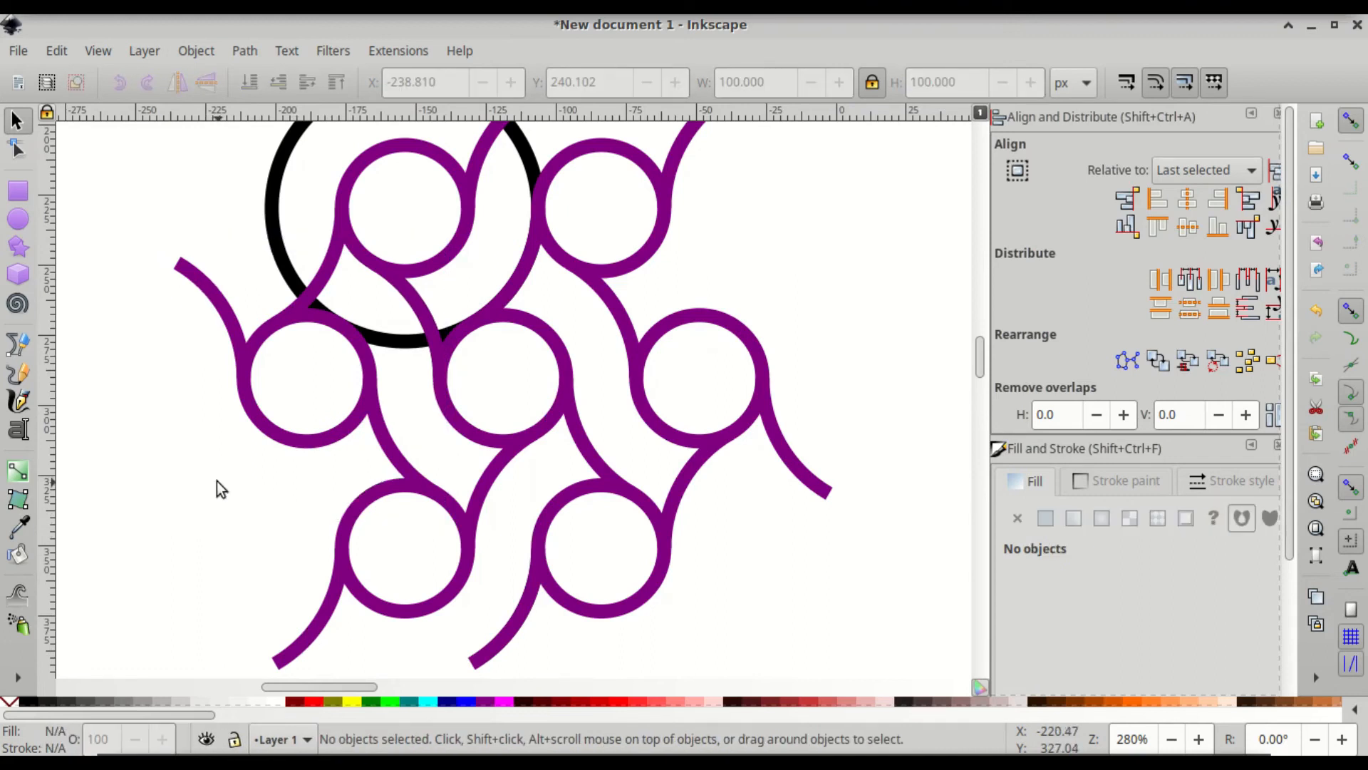
left_click(280, 234)
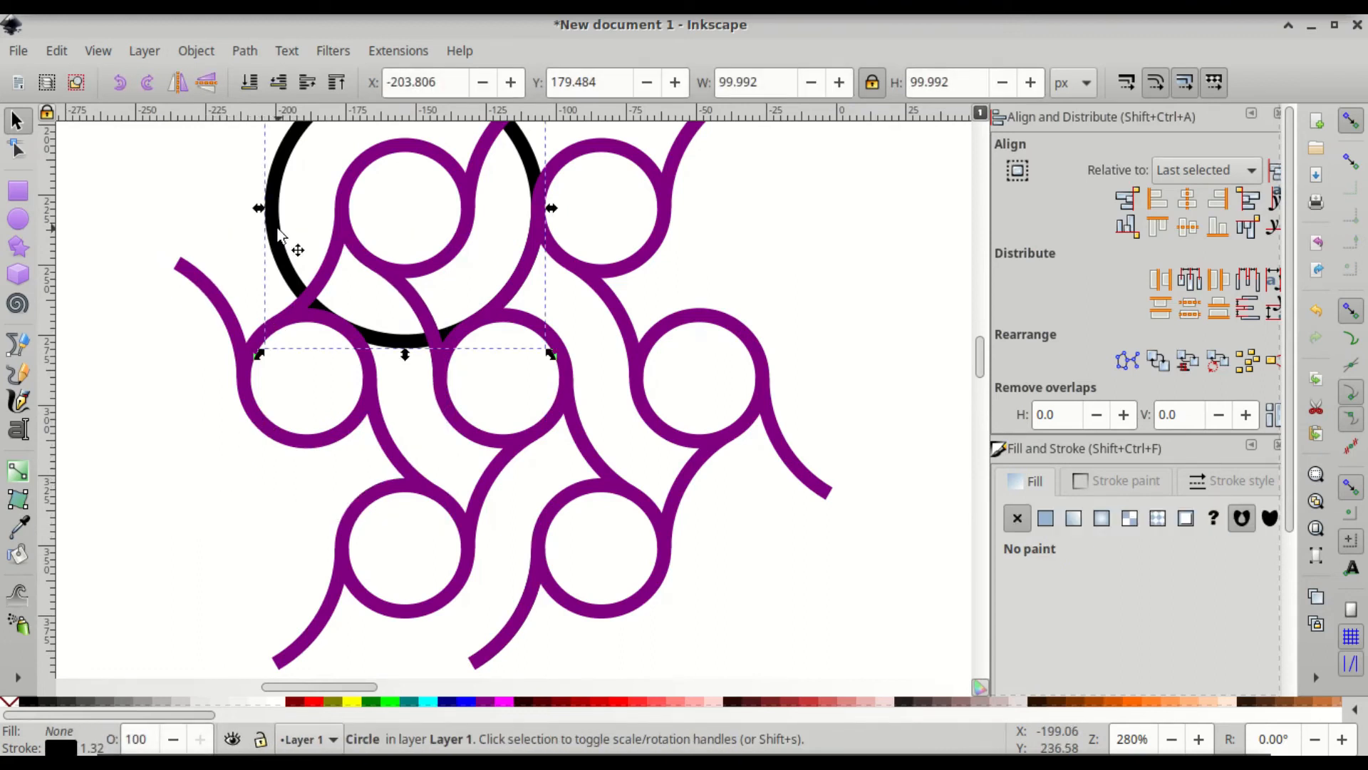
key("Home")
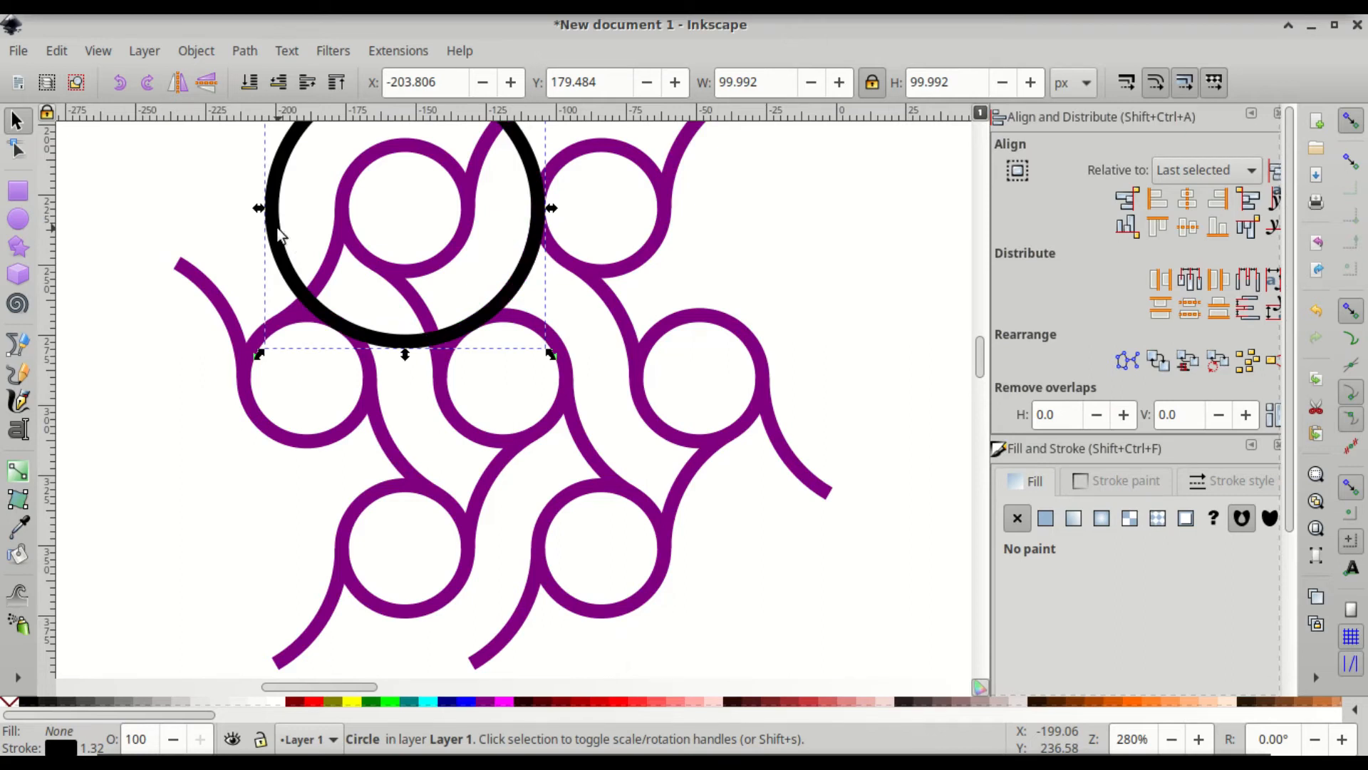
key("Delete")
scroll(496, 242, "down", 1, "ctrl")
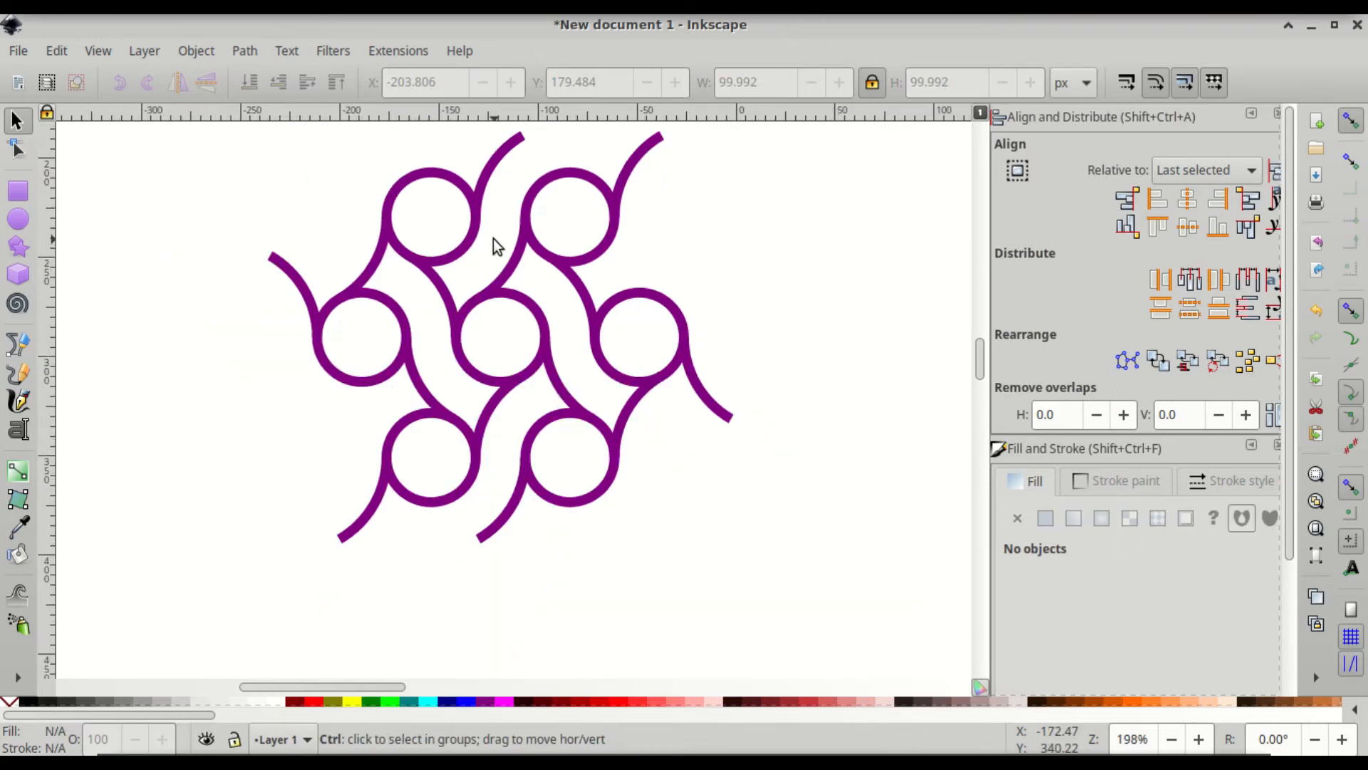
scroll(494, 238, "up", 2)
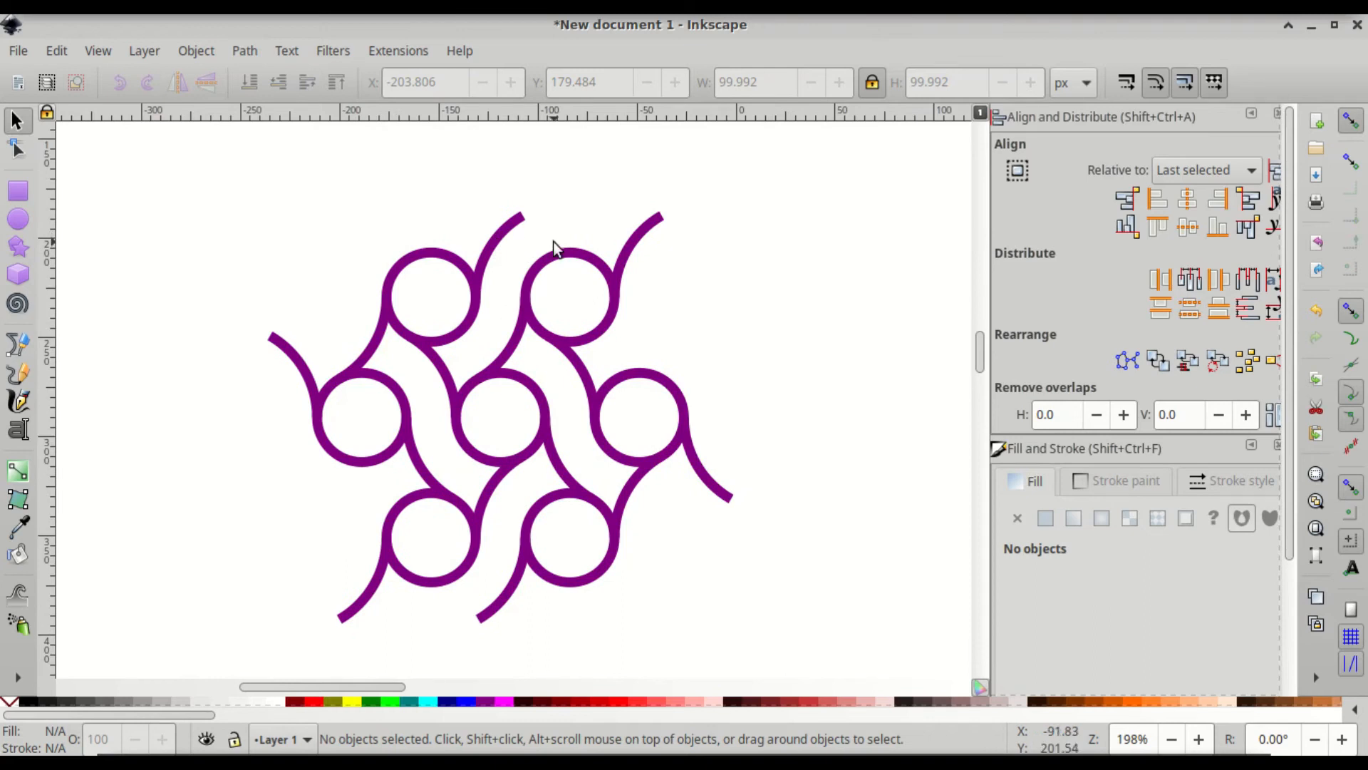
Step: Draw a 70 × 121.24 px rectangle from the centre of the upper-left small ring to the centre of the lower-right one
left_click(18, 197)
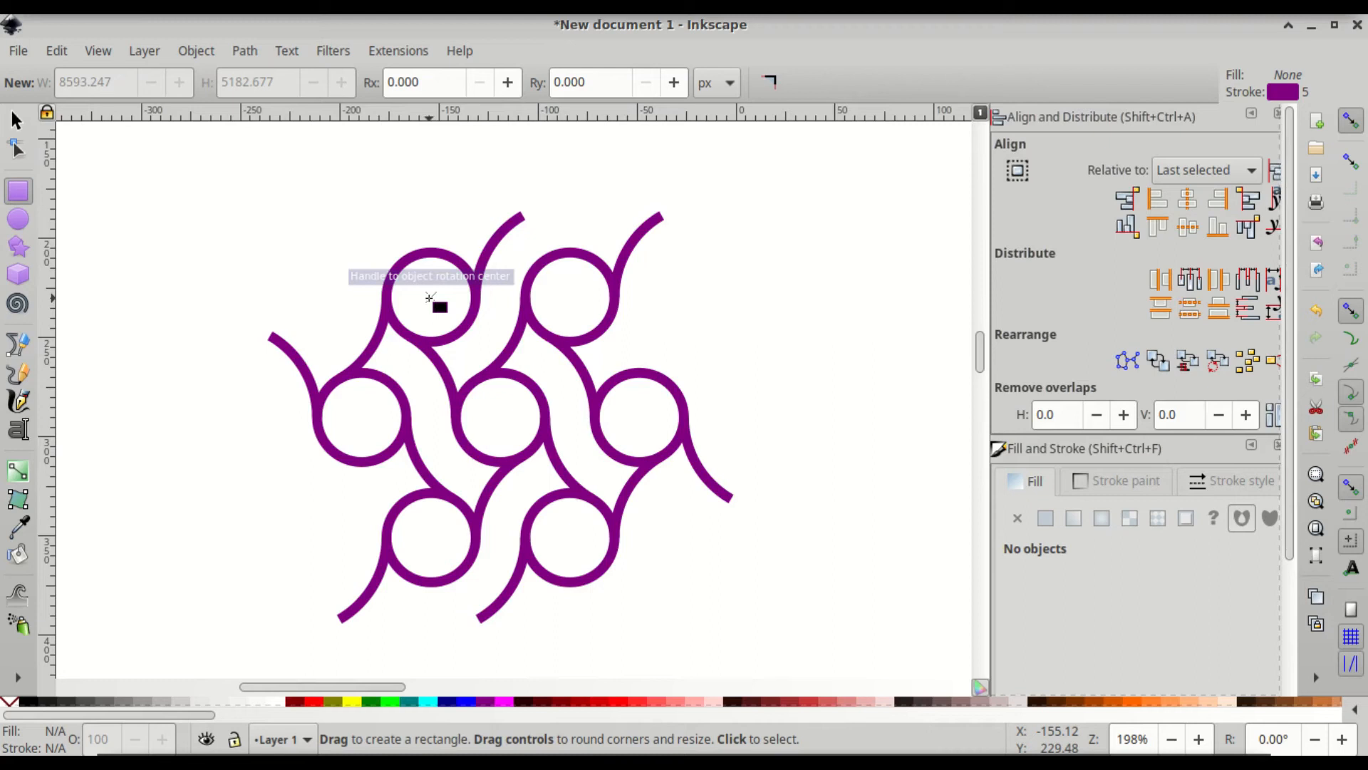
left_click_drag(428, 296, 573, 538)
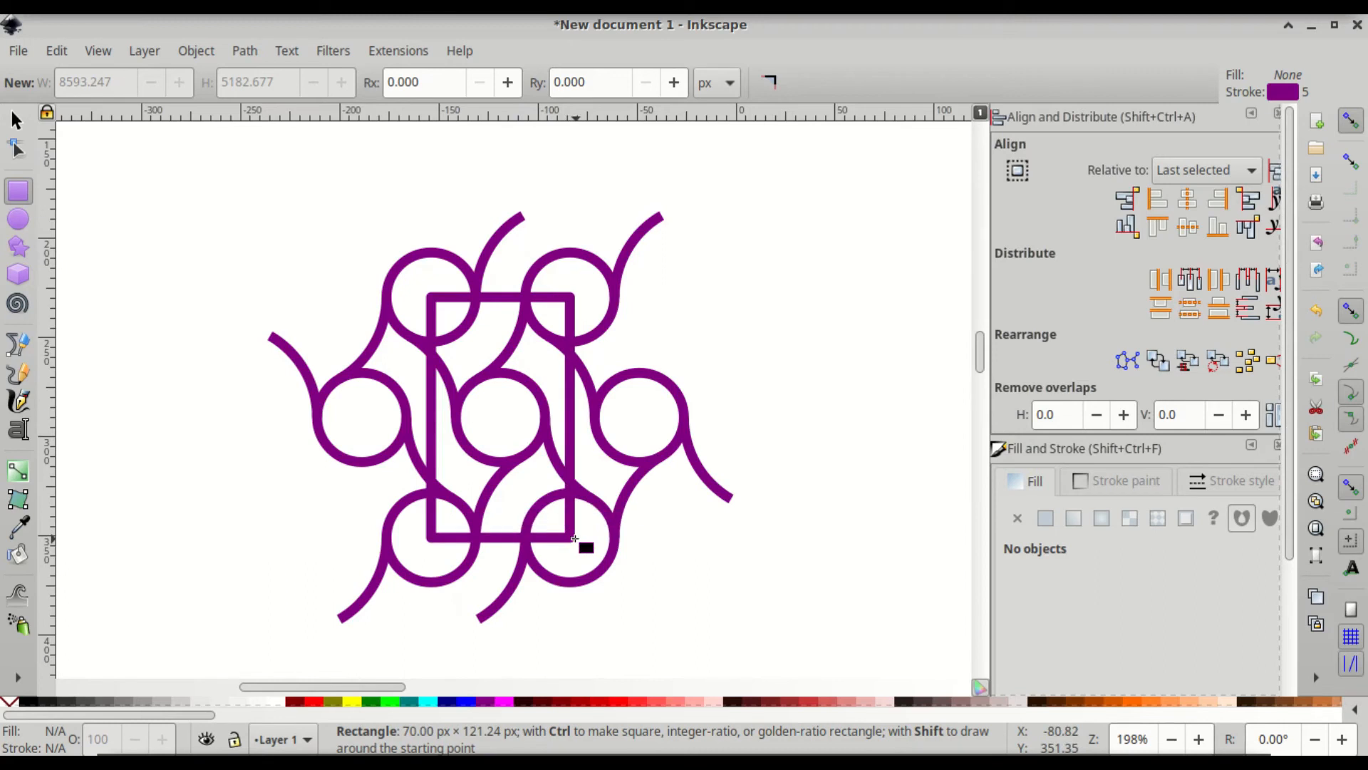
left_click_drag(575, 538, 572, 538)
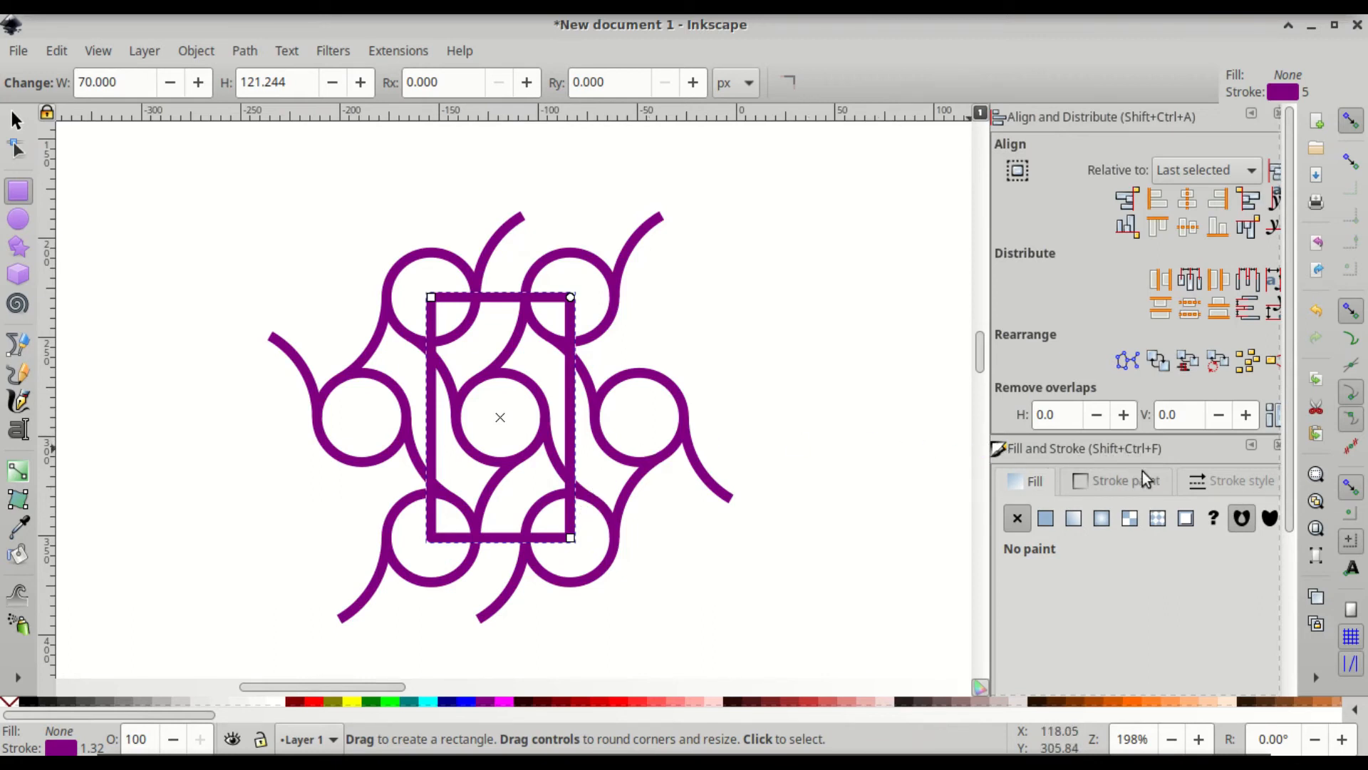
Step: Give the rectangle a flat teal fill (008080ff) with no stroke and lower it to the bottom of the stack
left_click(1127, 481)
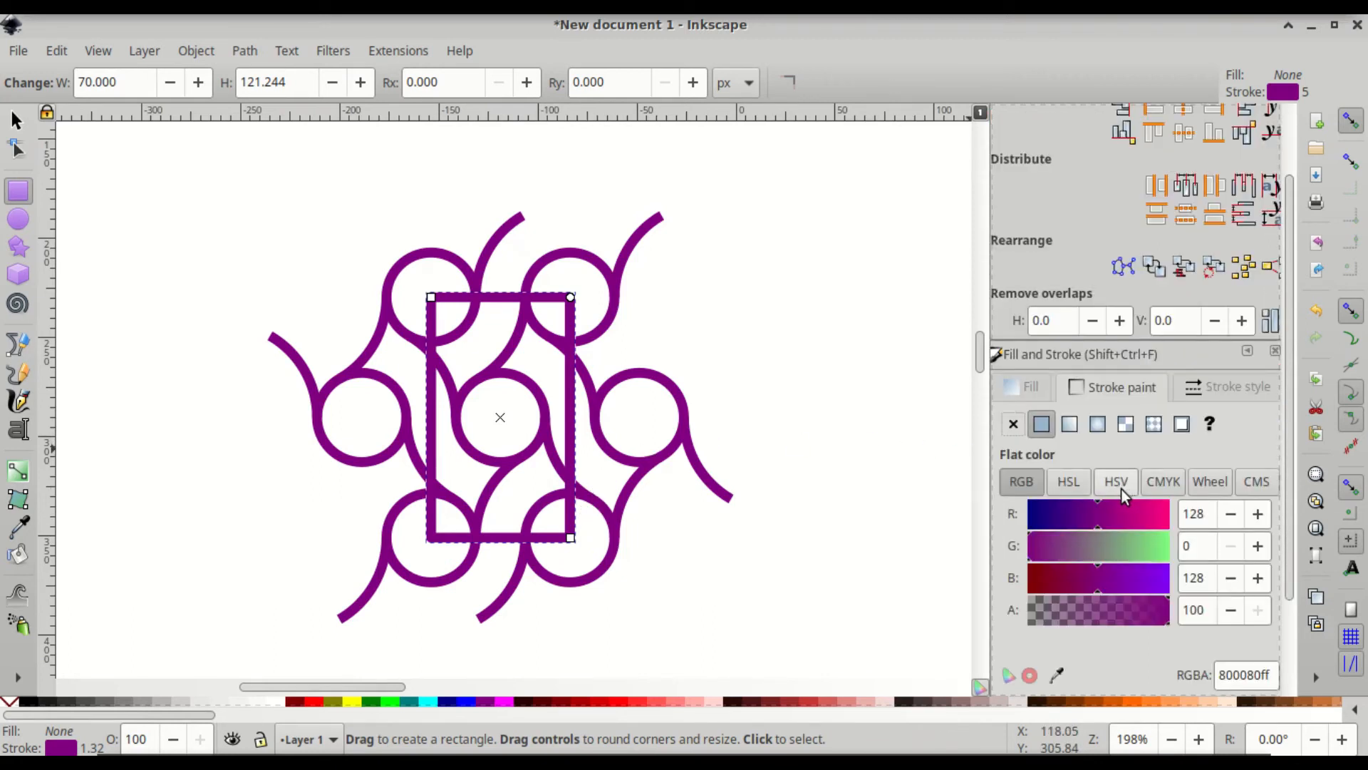
left_click(1014, 426)
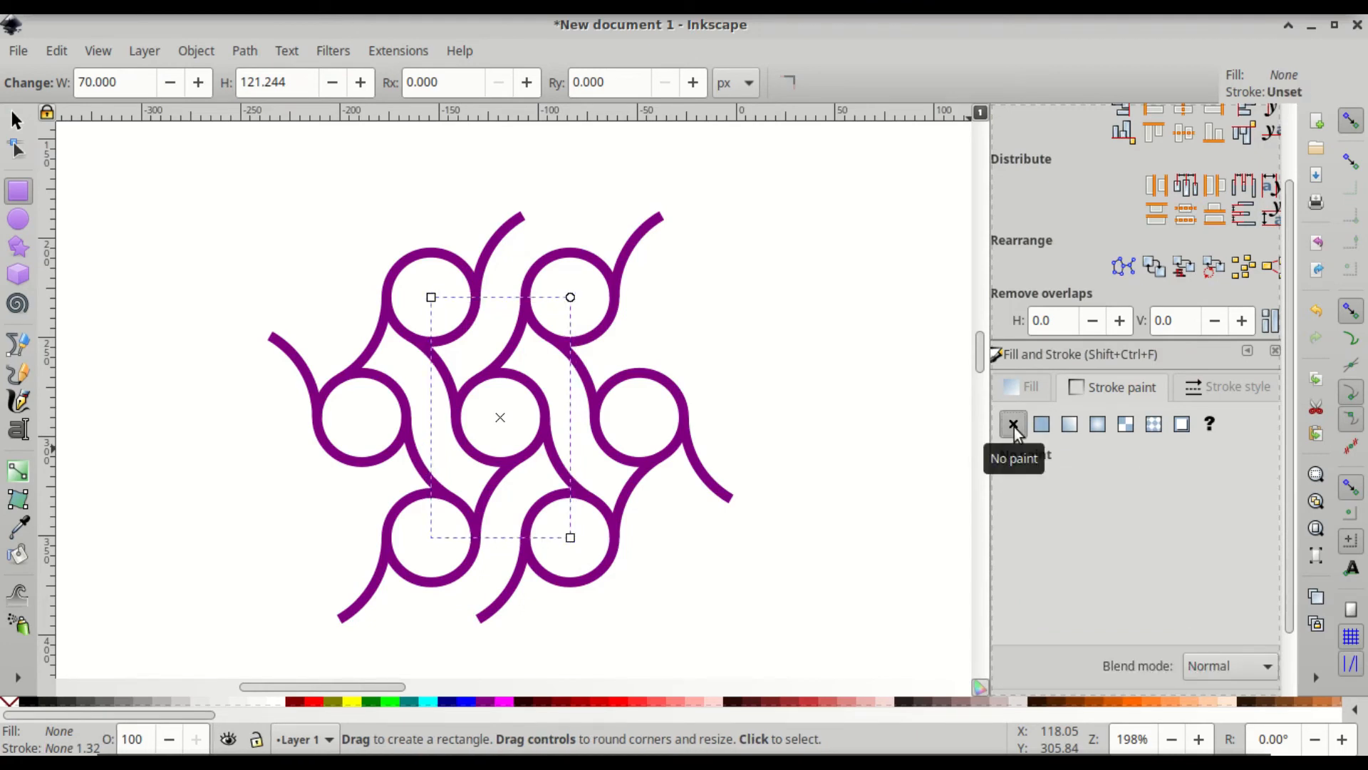
left_click(1020, 389)
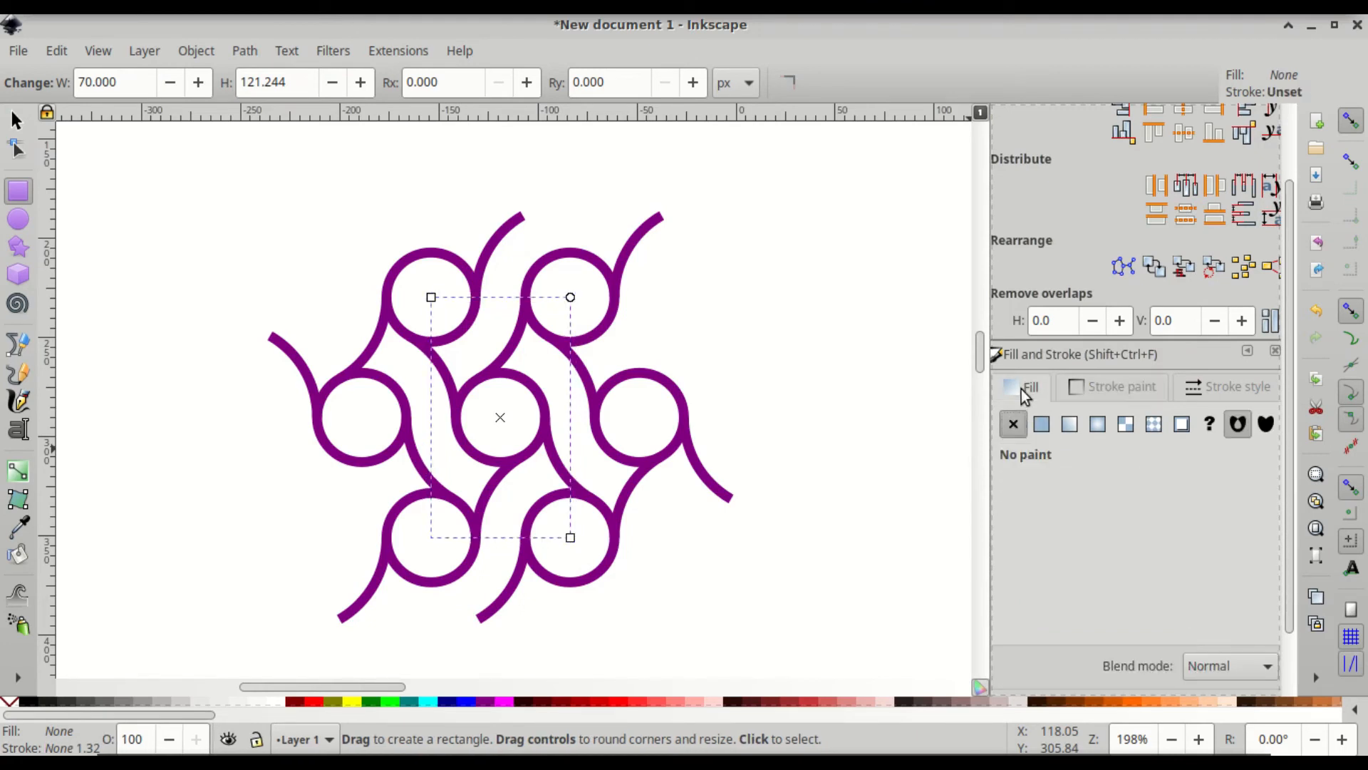
left_click(1042, 426)
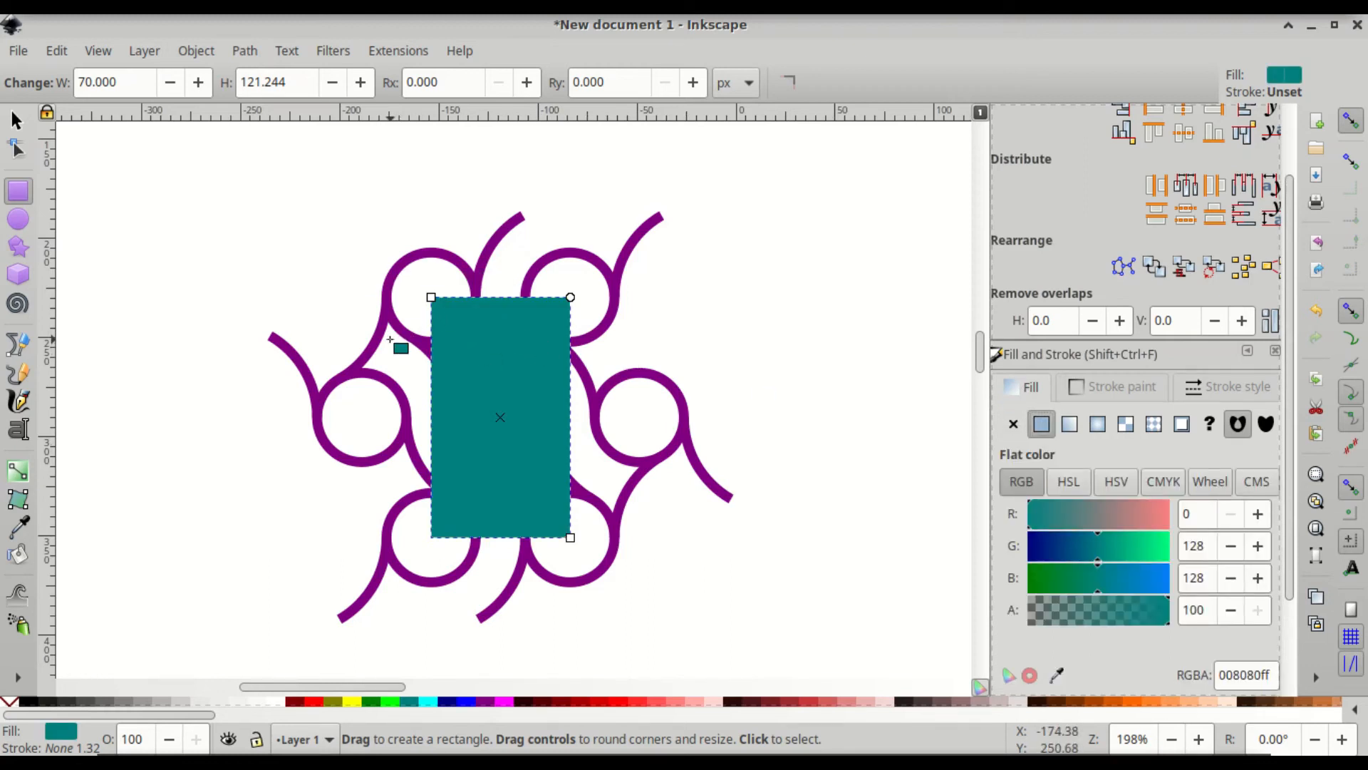
left_click(17, 122)
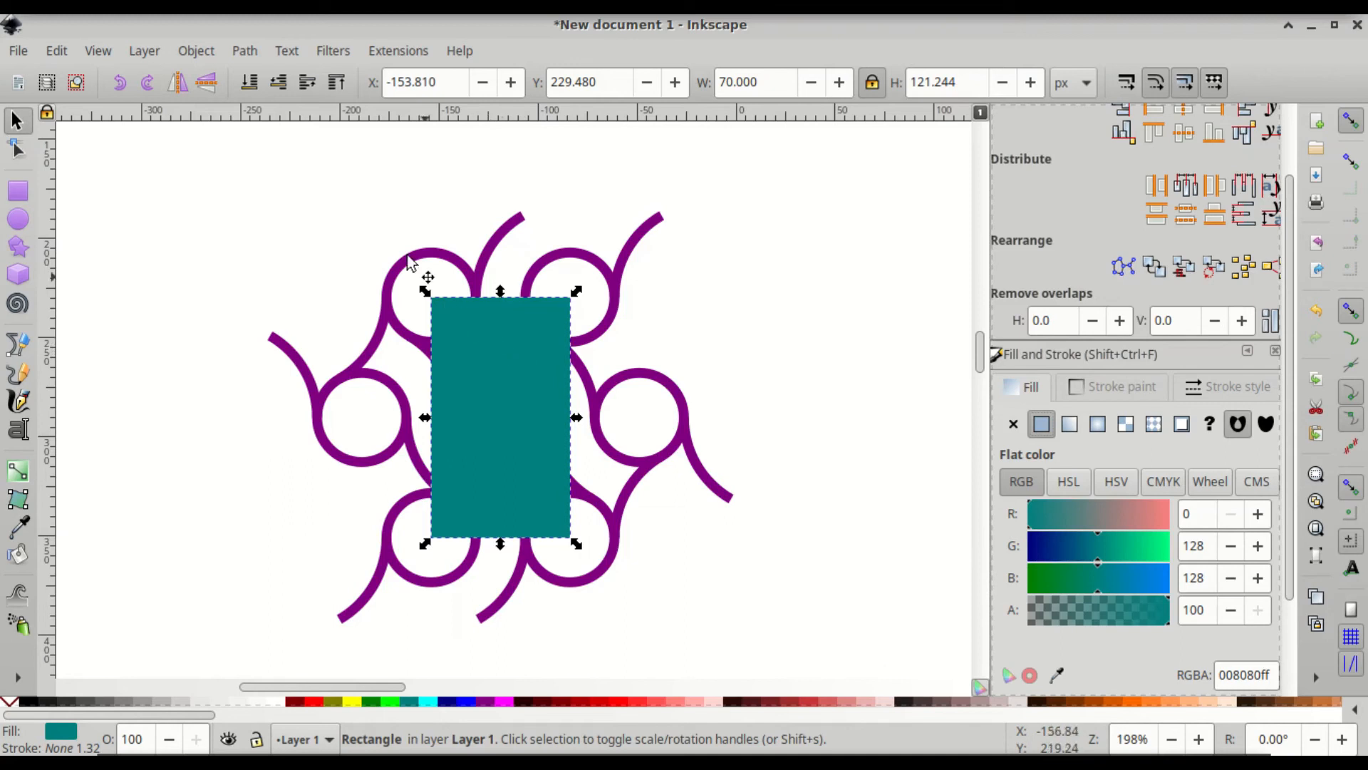
left_click(250, 84)
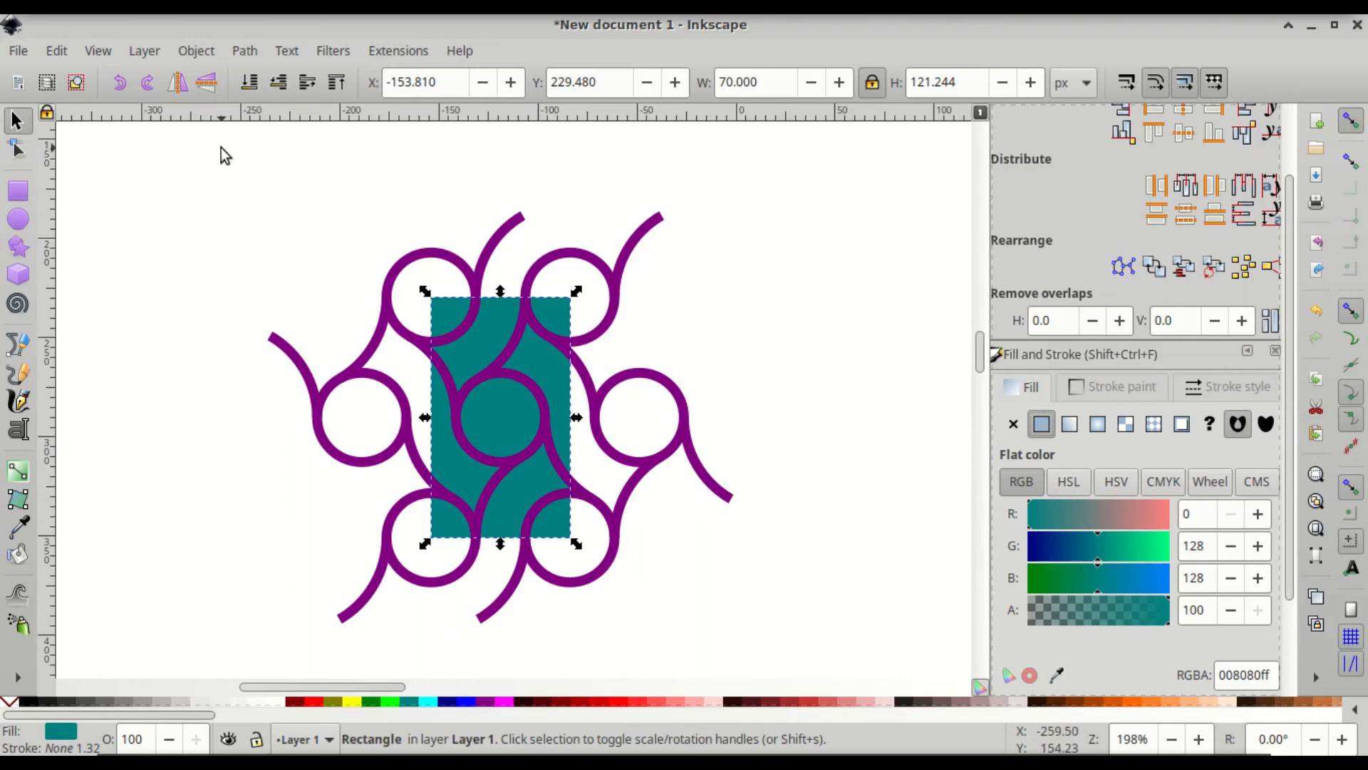
Step: Select all the purple rings and arcs, leaving the teal rectangle out of the selection
mouse_move(201, 140)
left_mouse_down()
mouse_move(544, 318)
mouse_move(816, 609)
mouse_move(831, 699)
mouse_move(865, 652)
mouse_move(851, 614)
mouse_move(869, 583)
left_mouse_up()
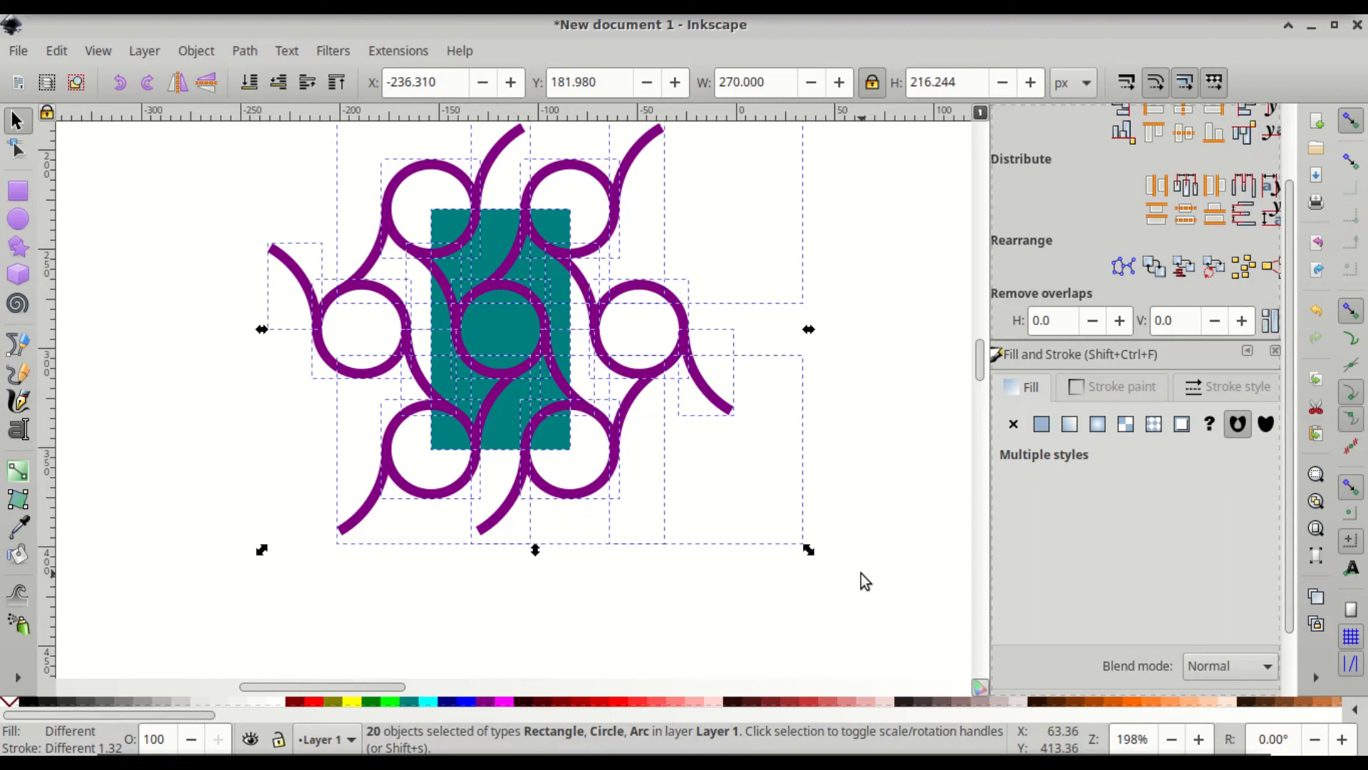
scroll(861, 573, "down", 2, "ctrl")
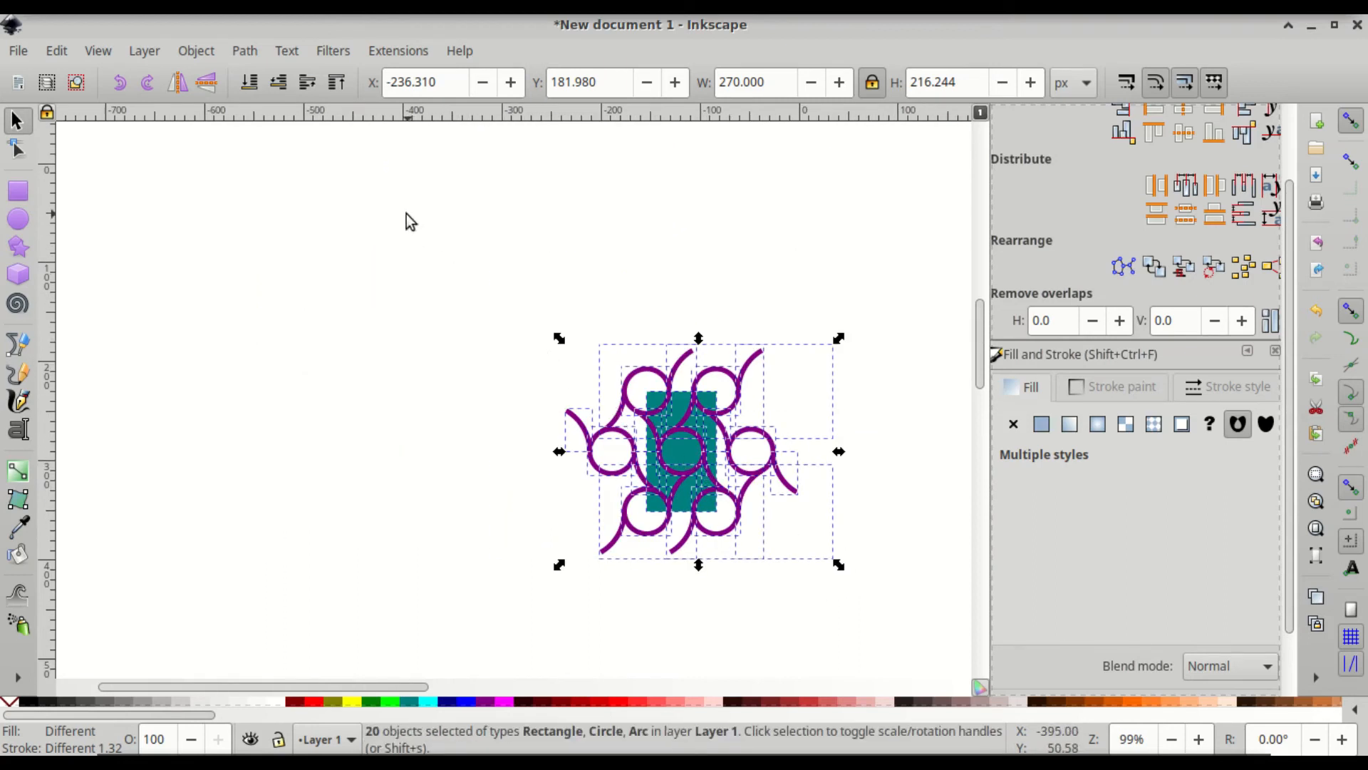
scroll(456, 243, "right", 2)
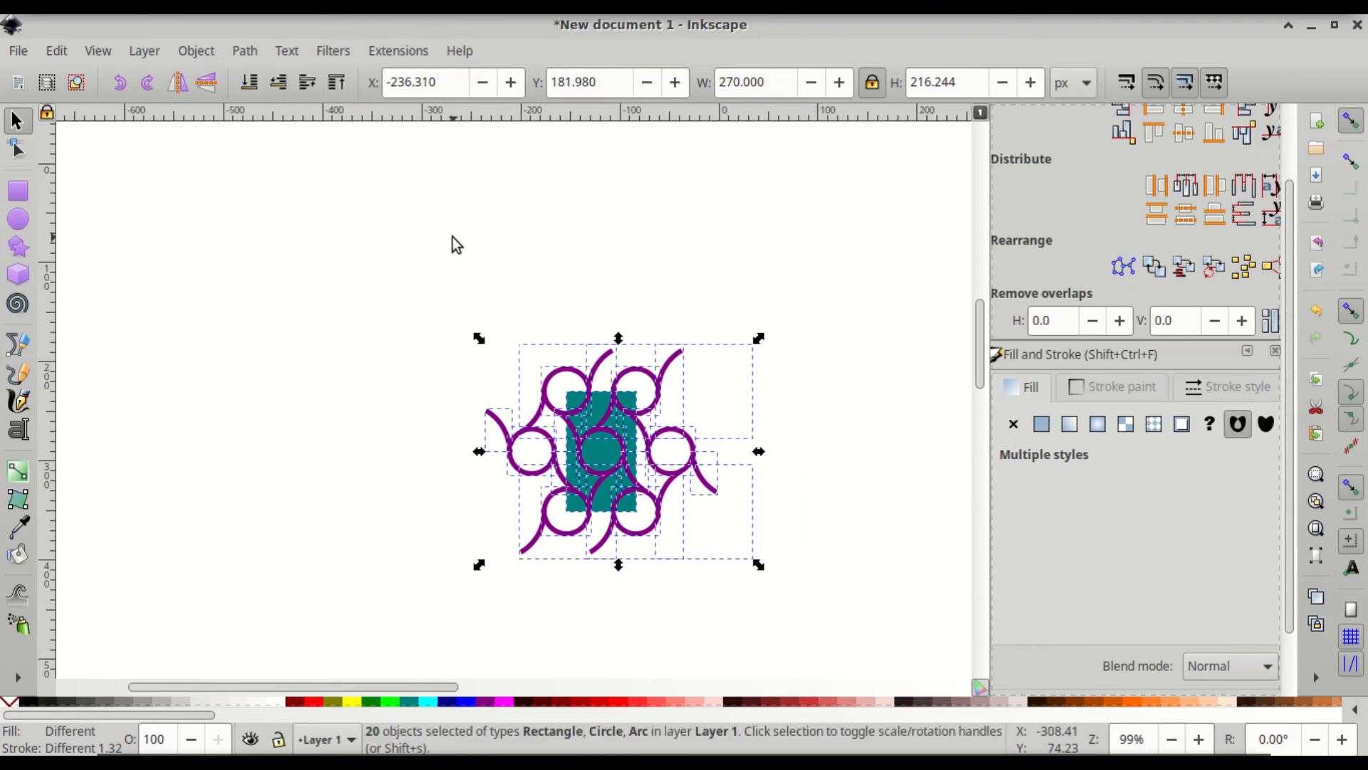
scroll(456, 243, "down", 1)
left_click_drag(337, 199, 958, 641)
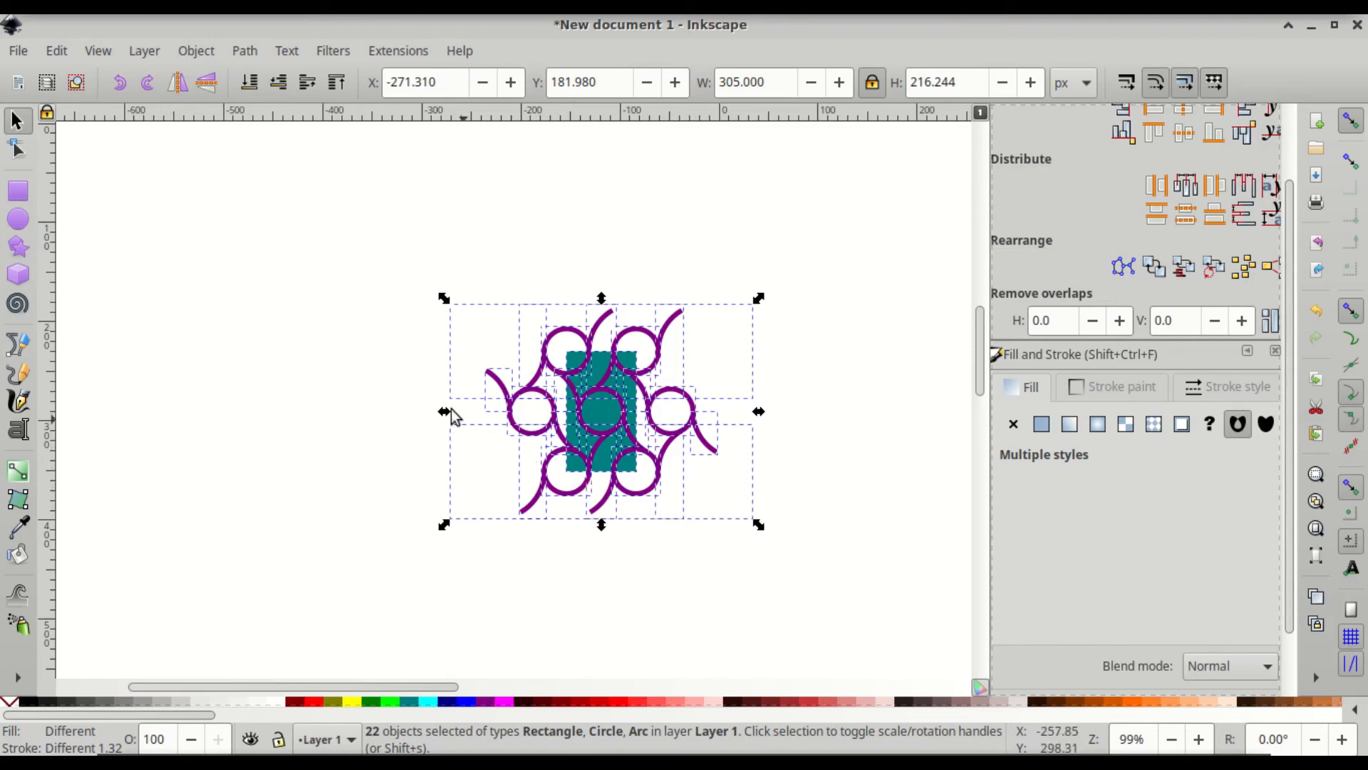
left_click_drag(233, 159, 977, 678)
key("shift")
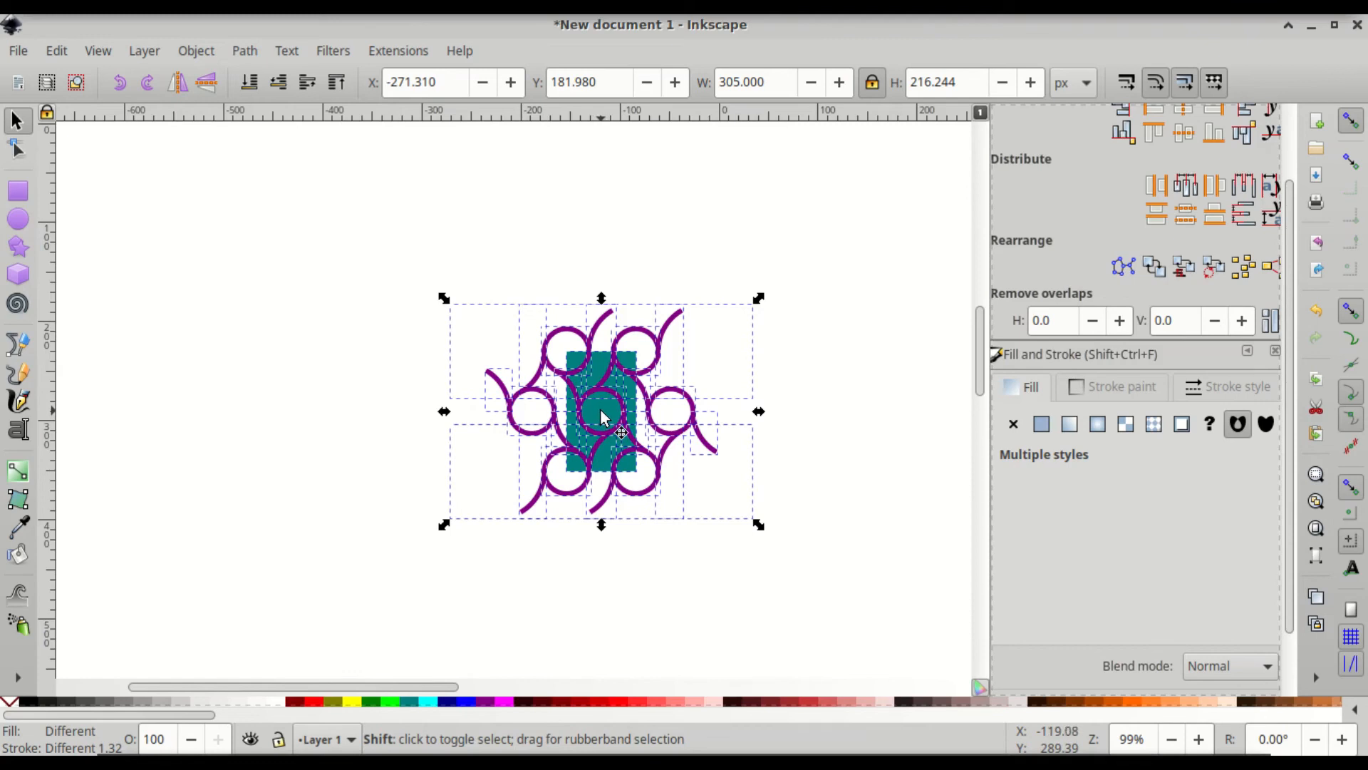
left_click(602, 418, "shift")
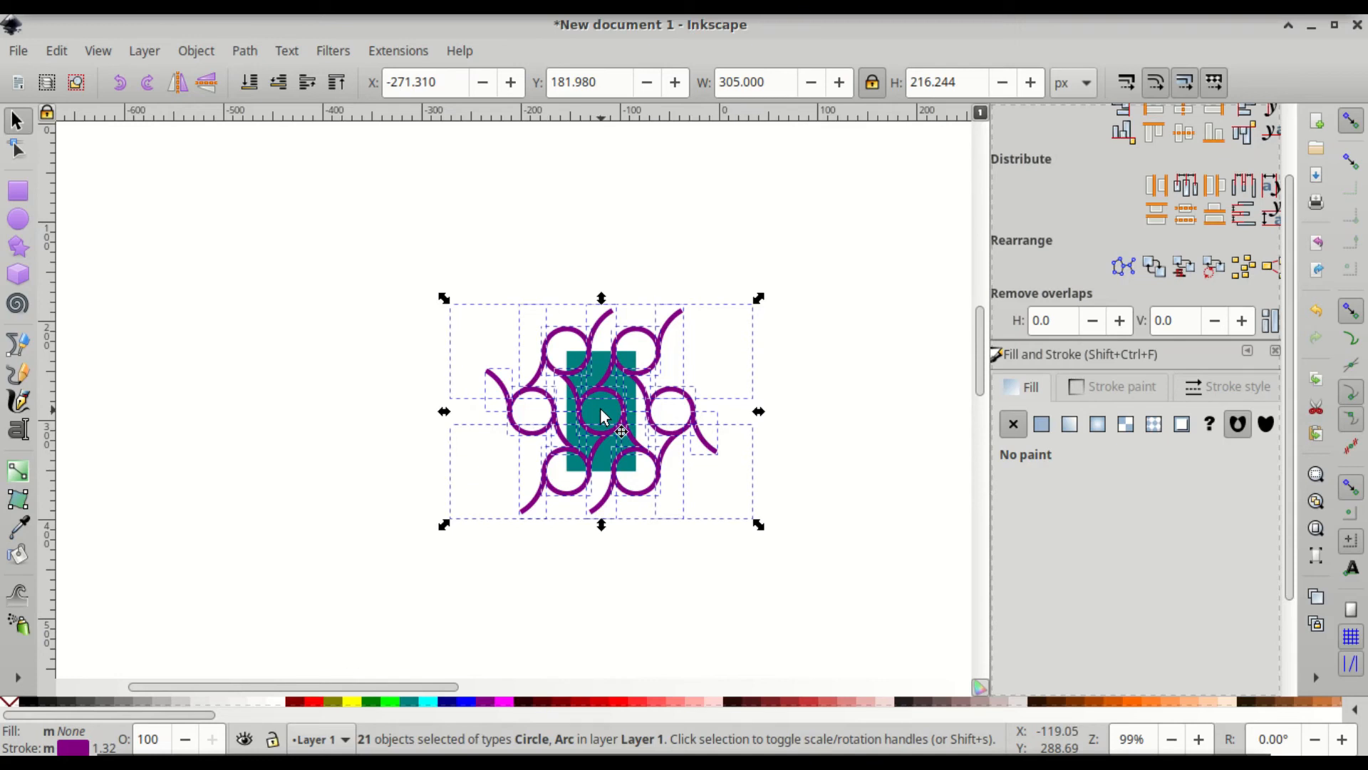
Step: Convert the selected purple rings and arcs to paths and turn their strokes into filled paths
left_click(202, 54)
mouse_move(235, 56)
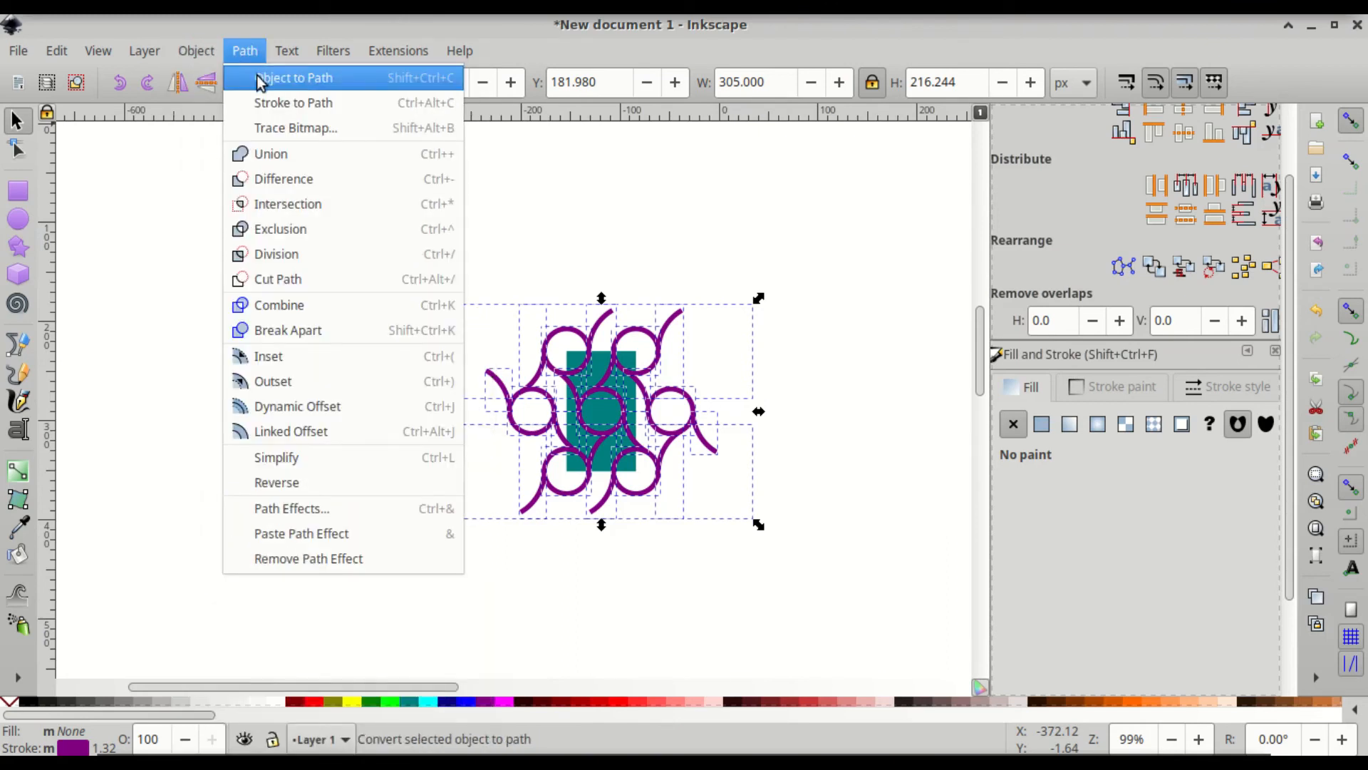
left_click(257, 75)
left_click(245, 52)
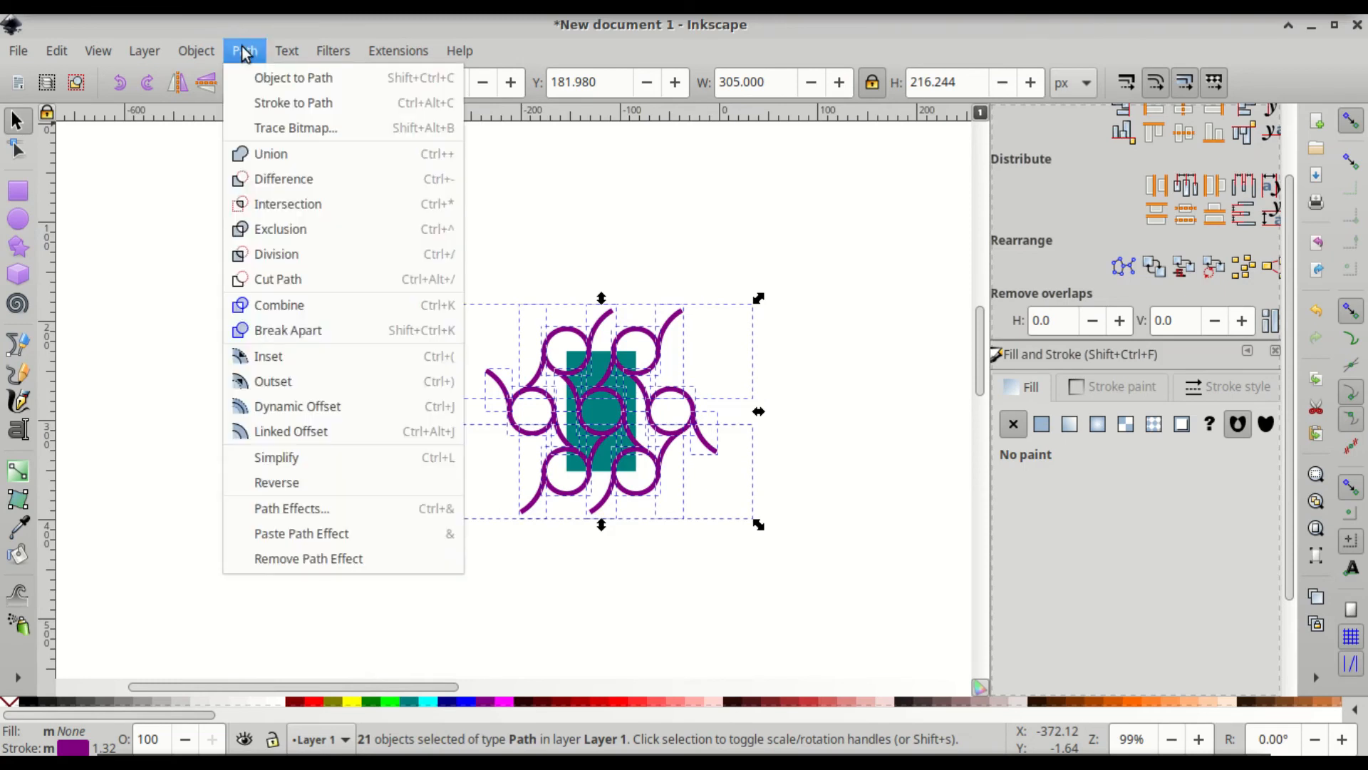
left_click(263, 99)
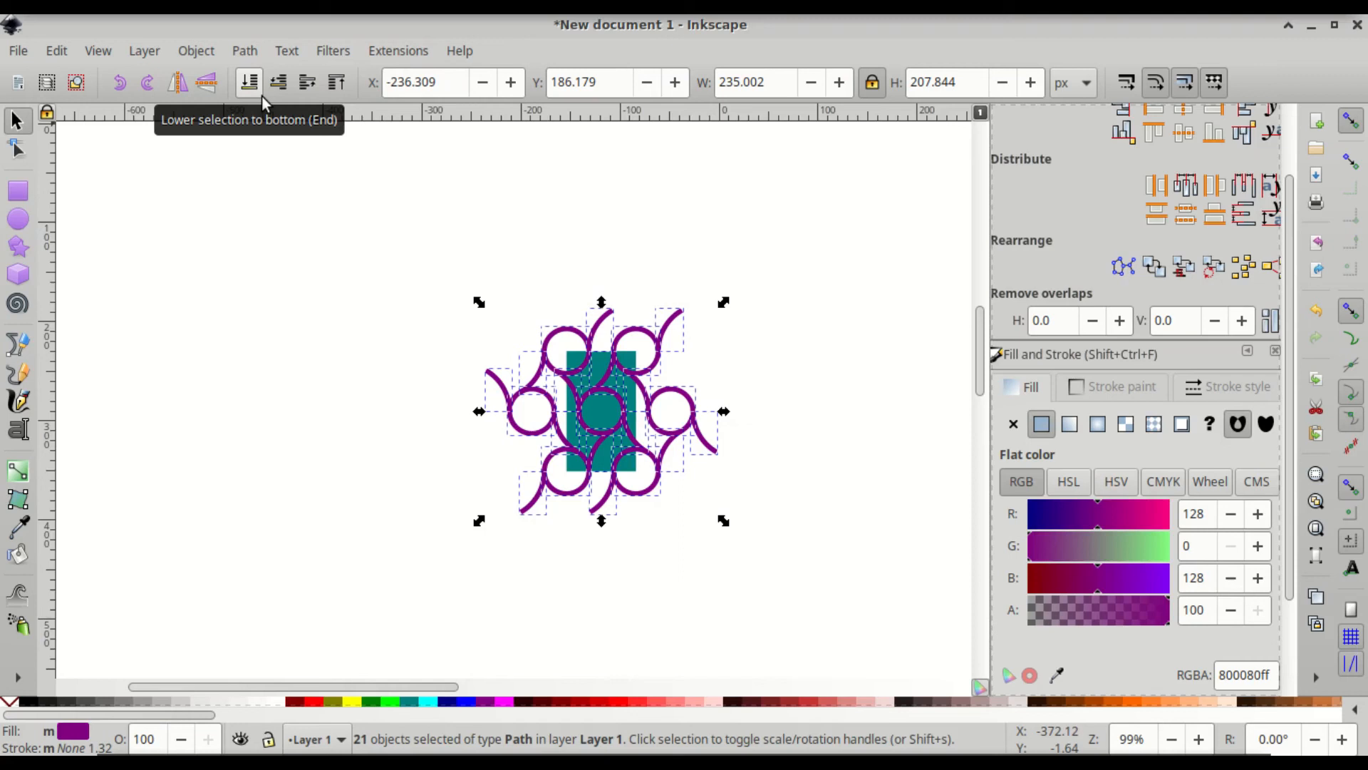
Step: Unite all the purple ring and arc outlines into a single path with Union
left_click(243, 51)
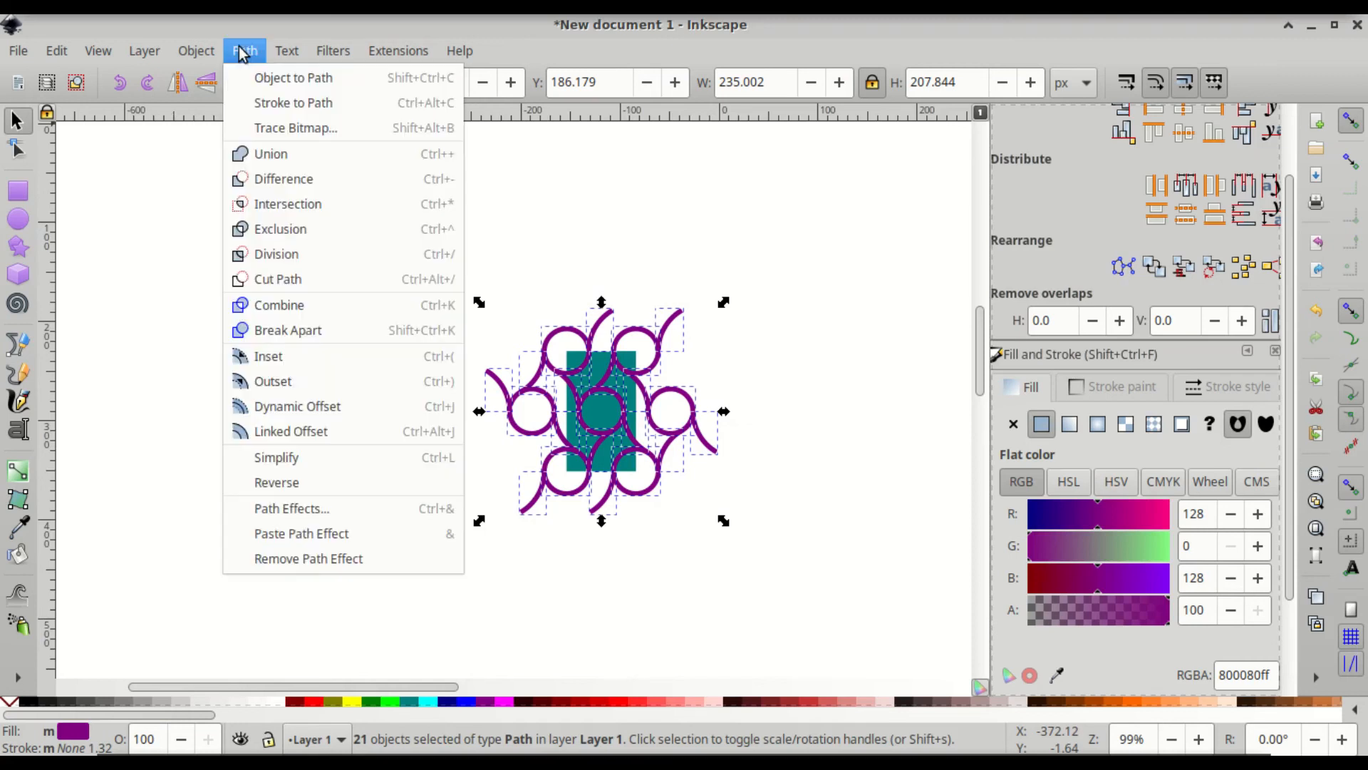
mouse_move(287, 50)
left_click(255, 156)
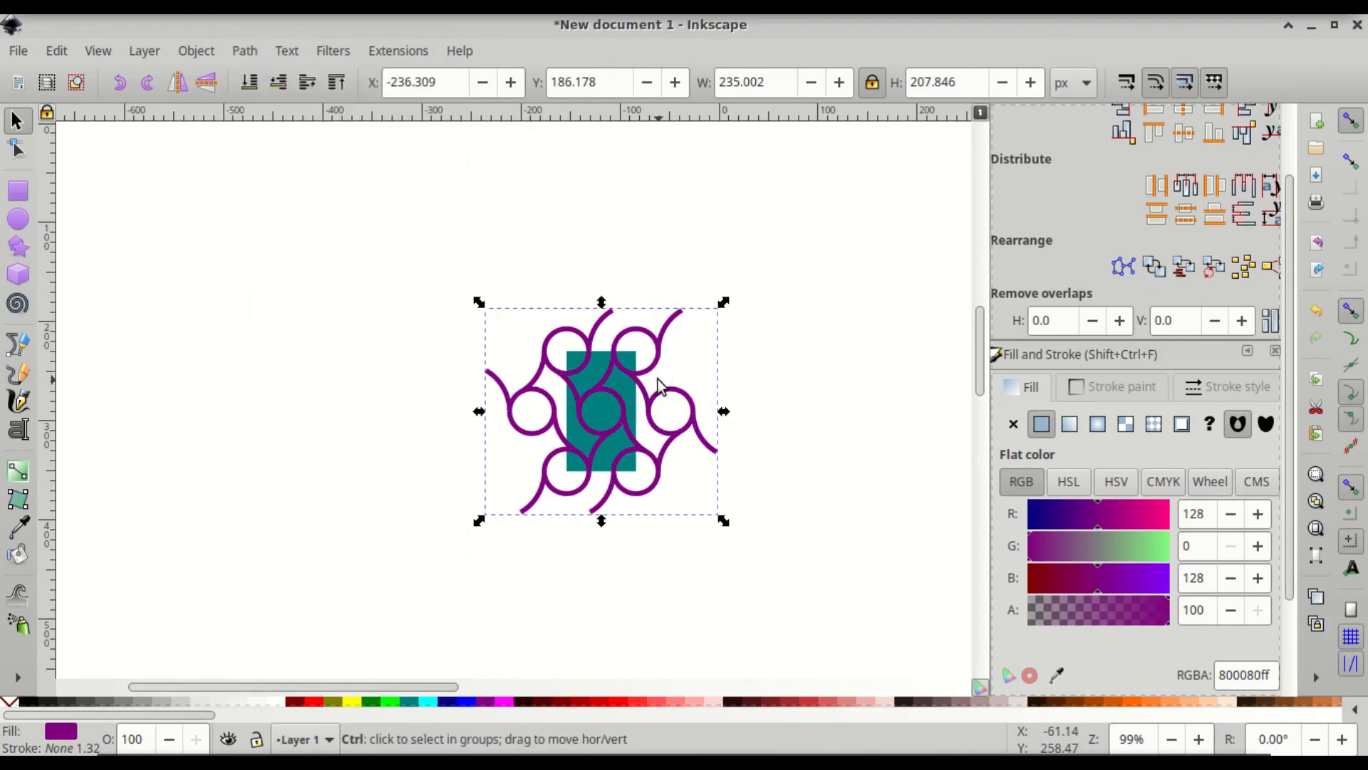
Step: Try moving the united purple path off the teal rectangle and undo the move
scroll(658, 385, "up", 1)
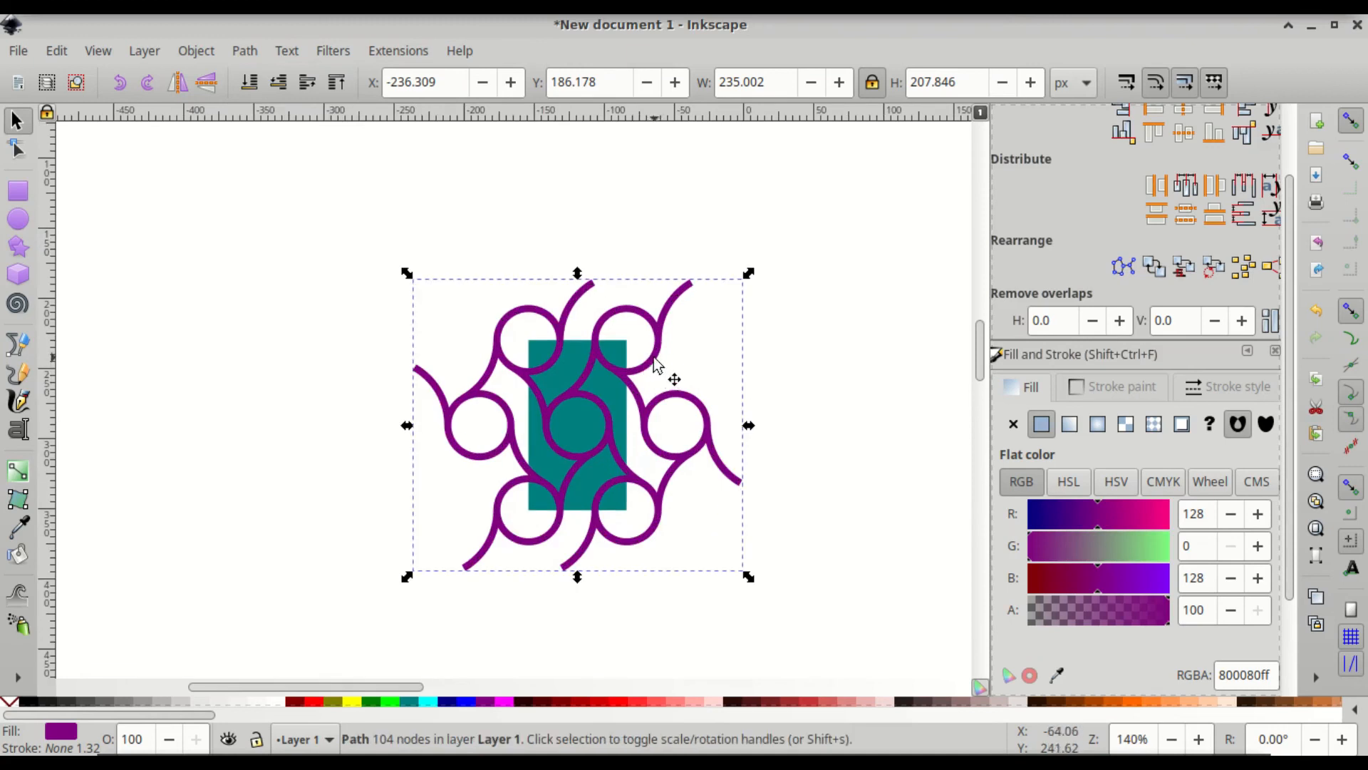
left_click_drag(654, 358, 412, 334)
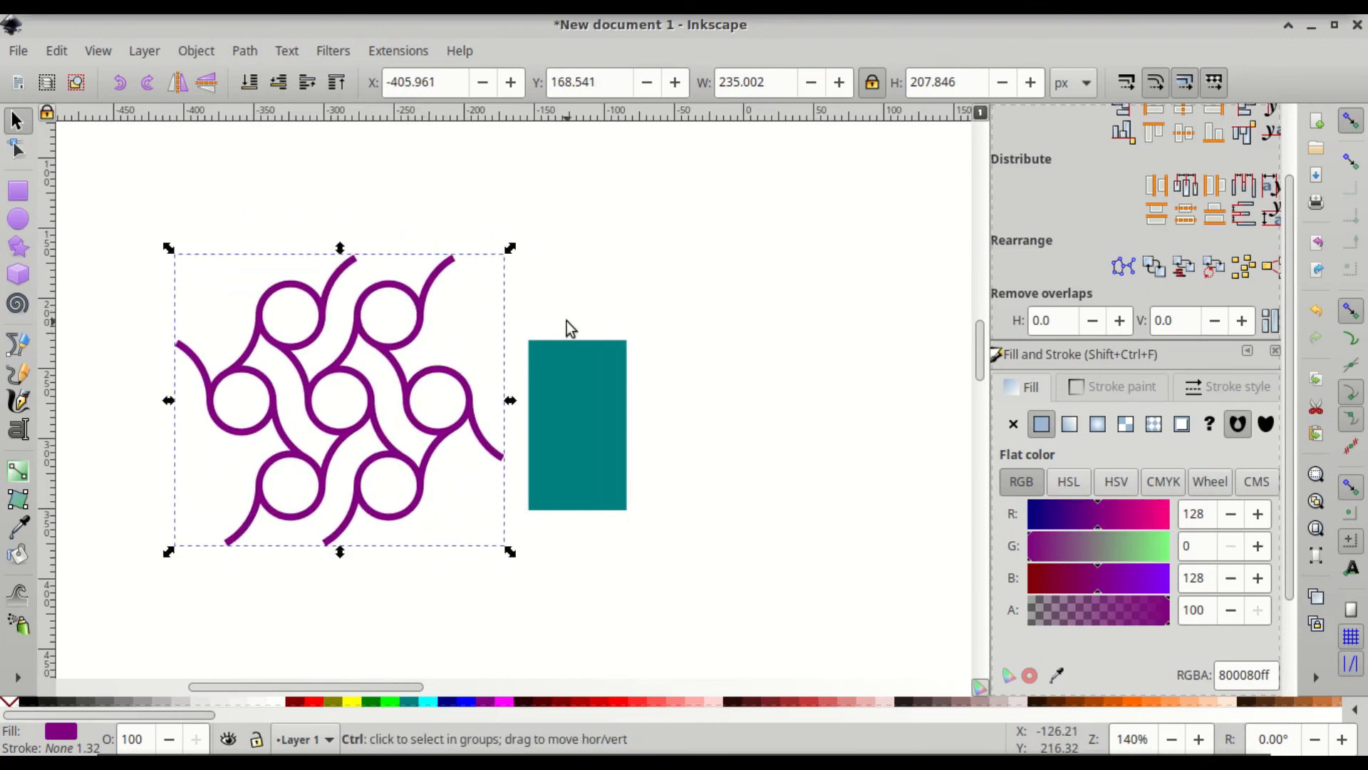
key("ctrl+z")
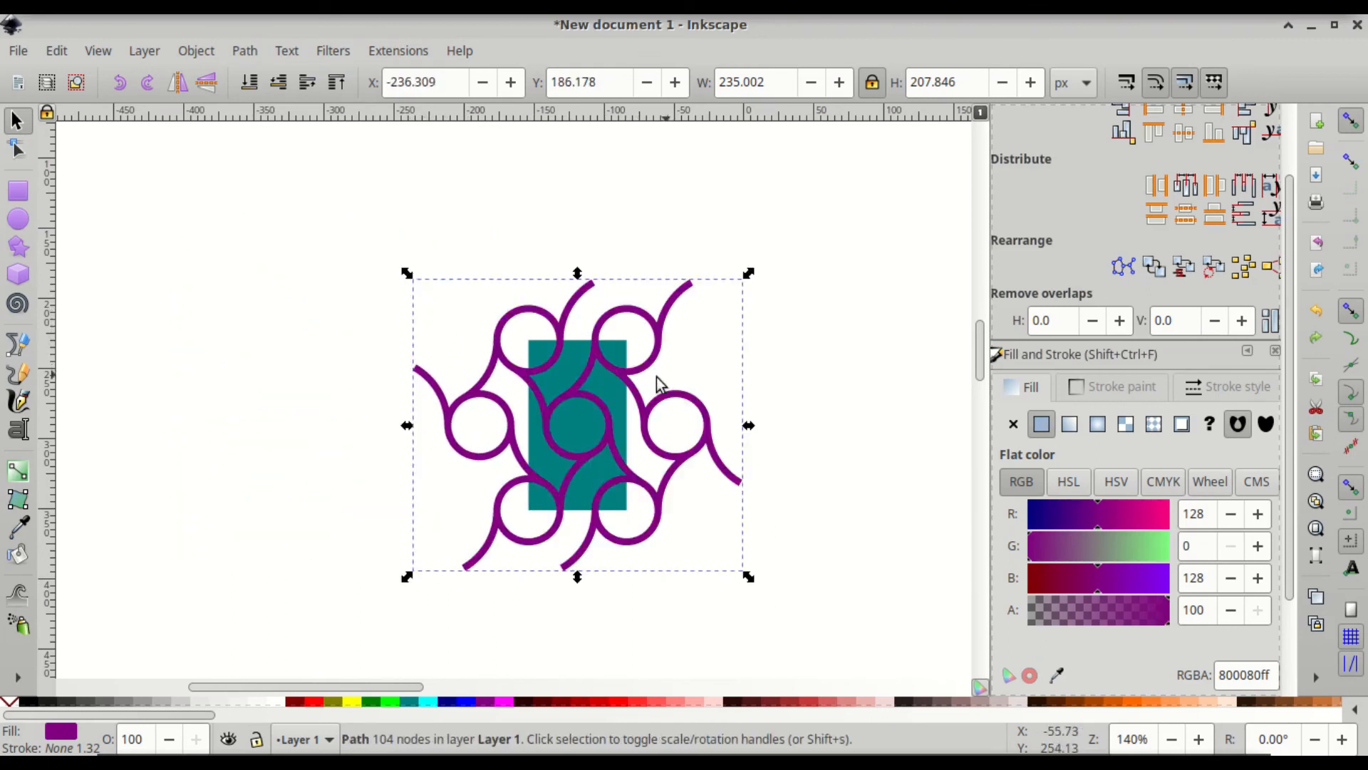
Step: Raise the teal rectangle to the top and set it as the clip of the united purple path
left_click(579, 425)
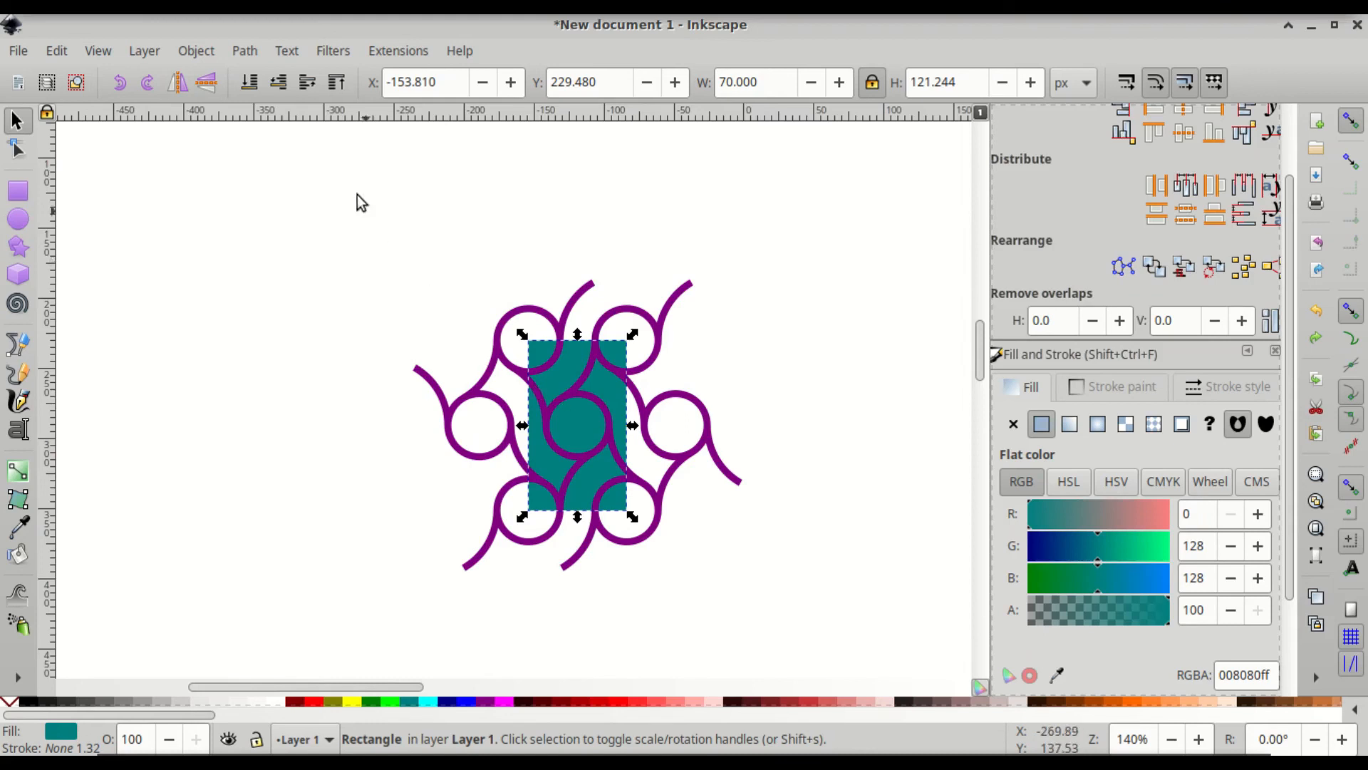
left_click(336, 84)
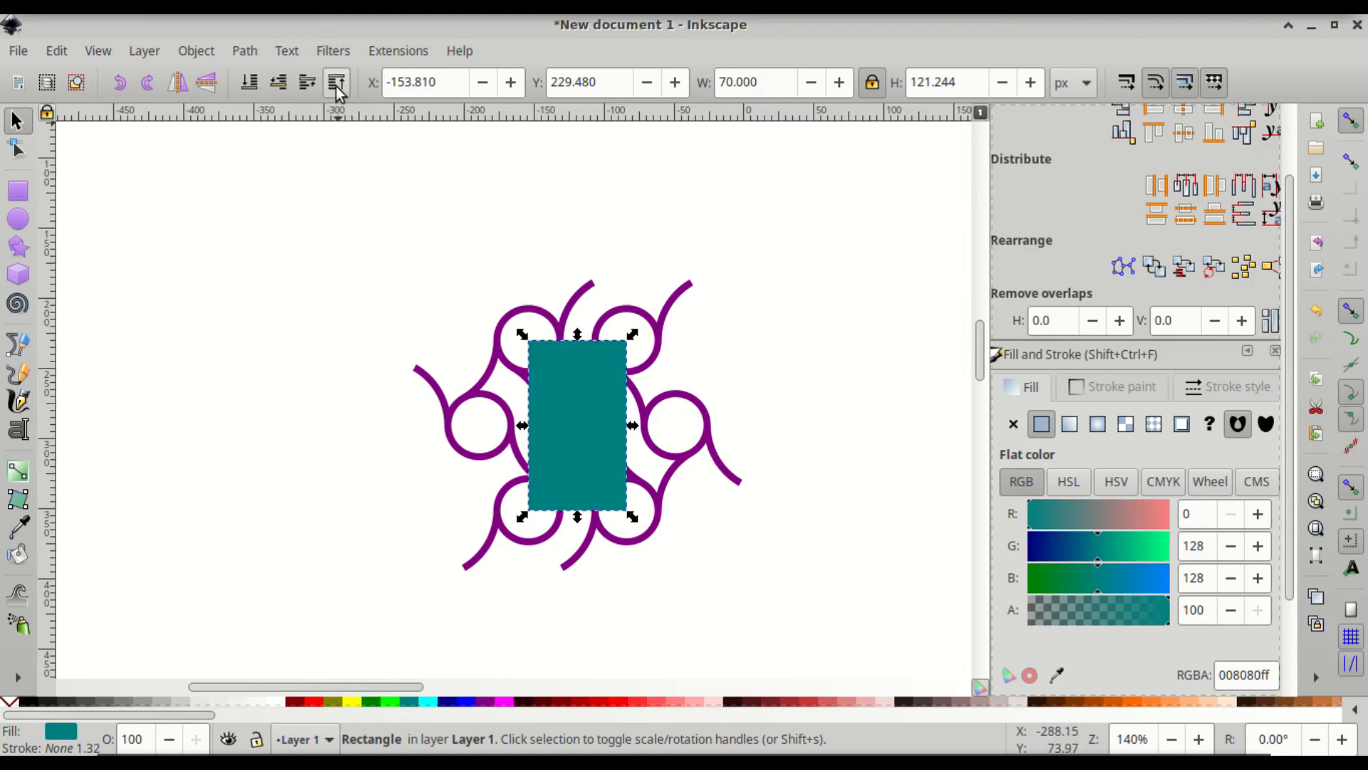
key("shift")
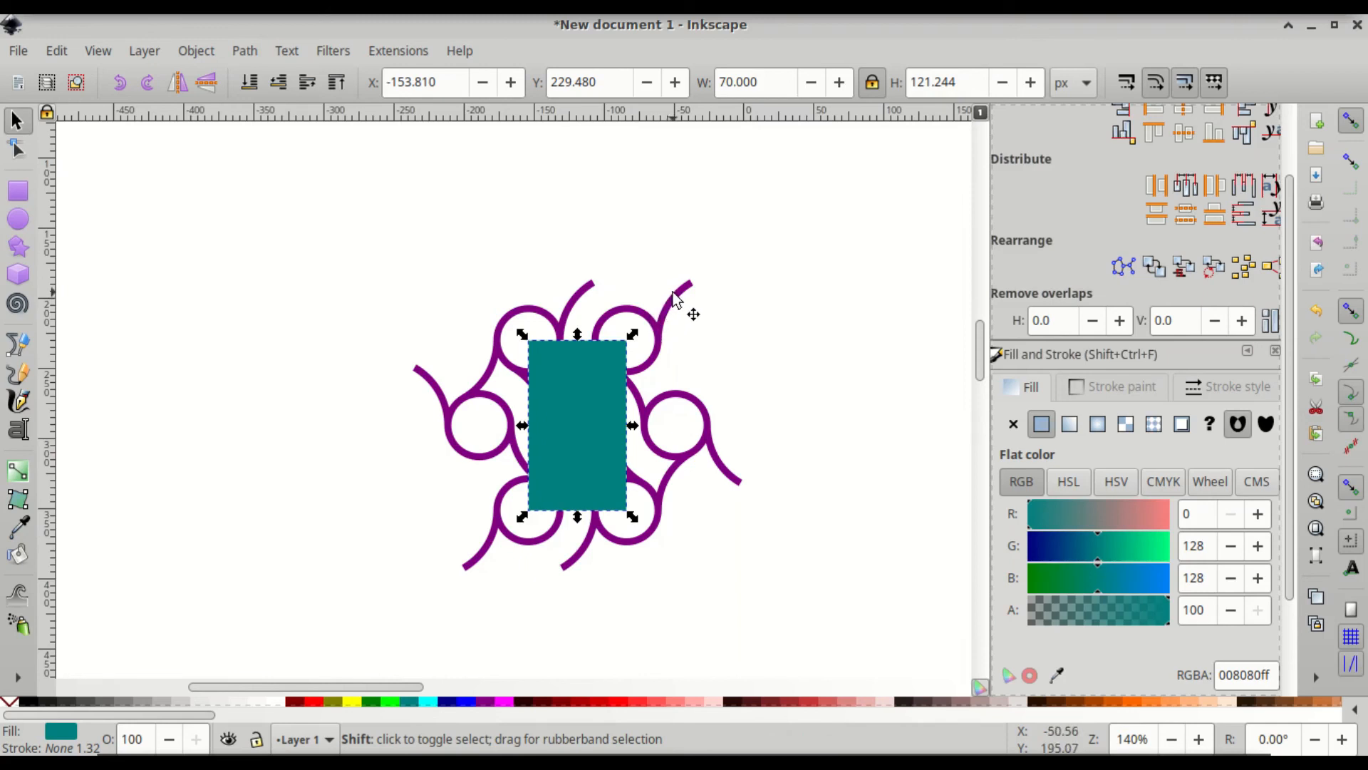
left_click(677, 294, "shift")
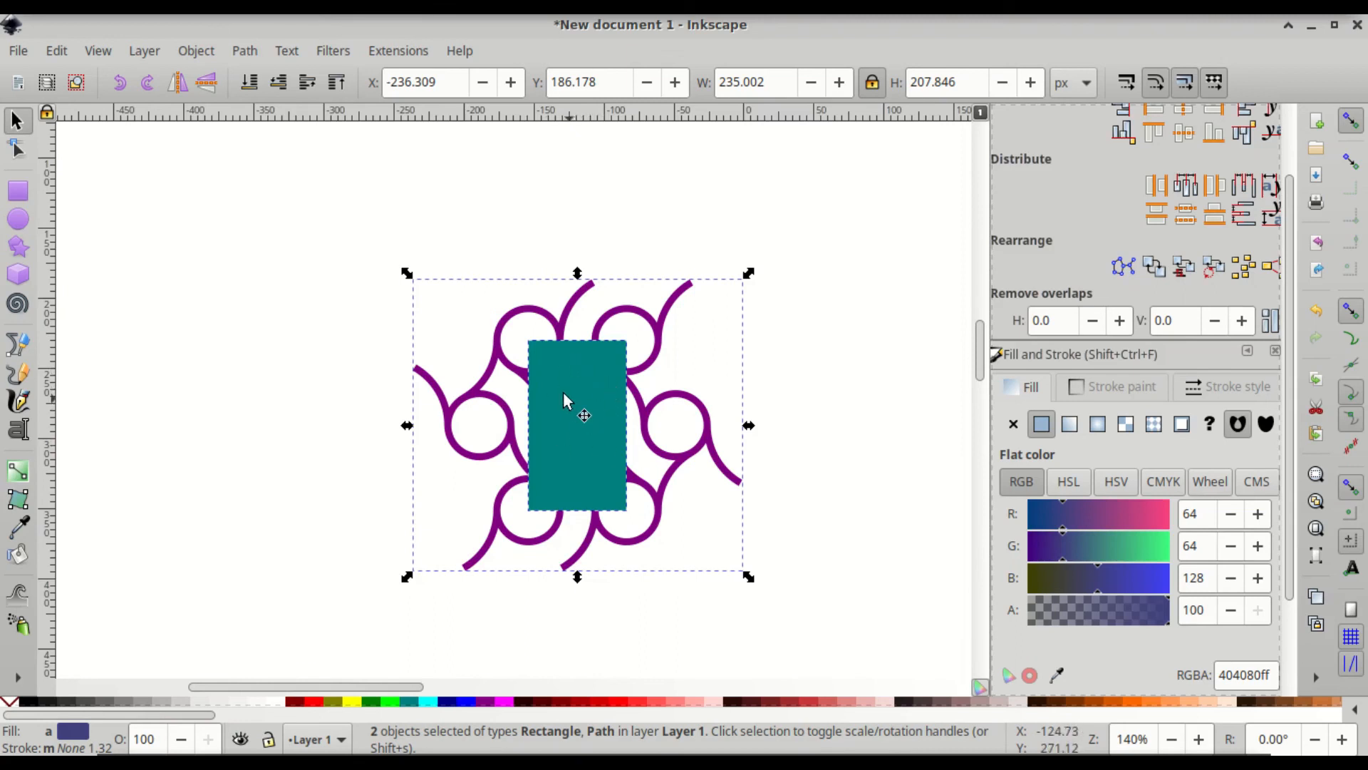
left_click(197, 51)
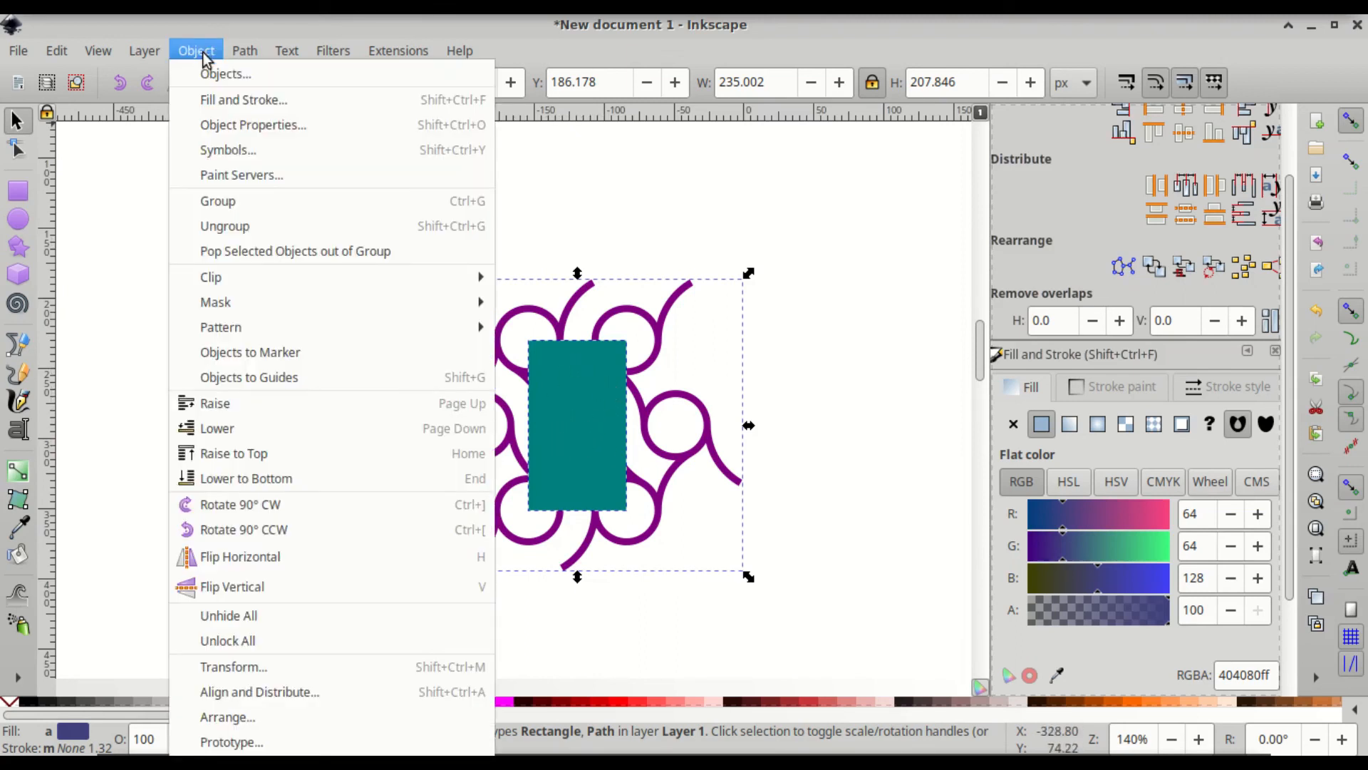
mouse_move(265, 278)
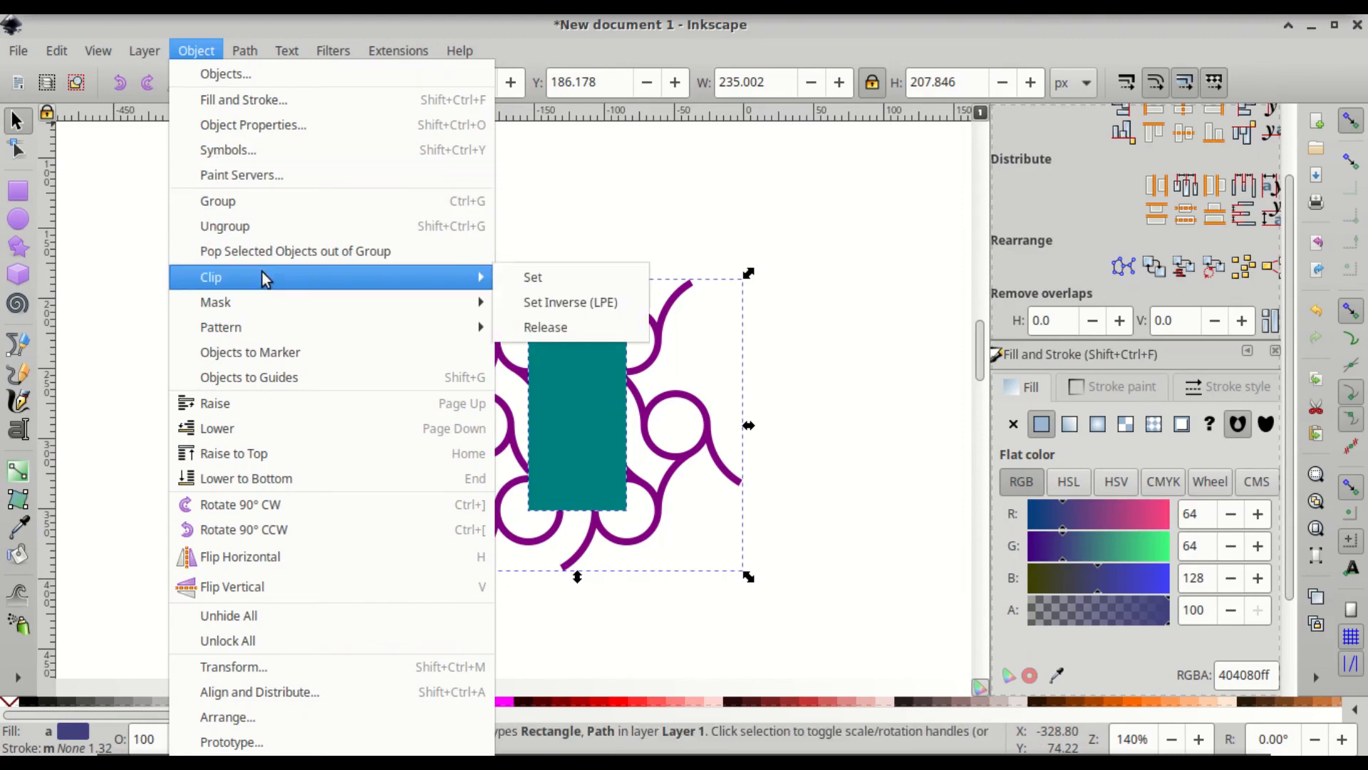
left_click(554, 279)
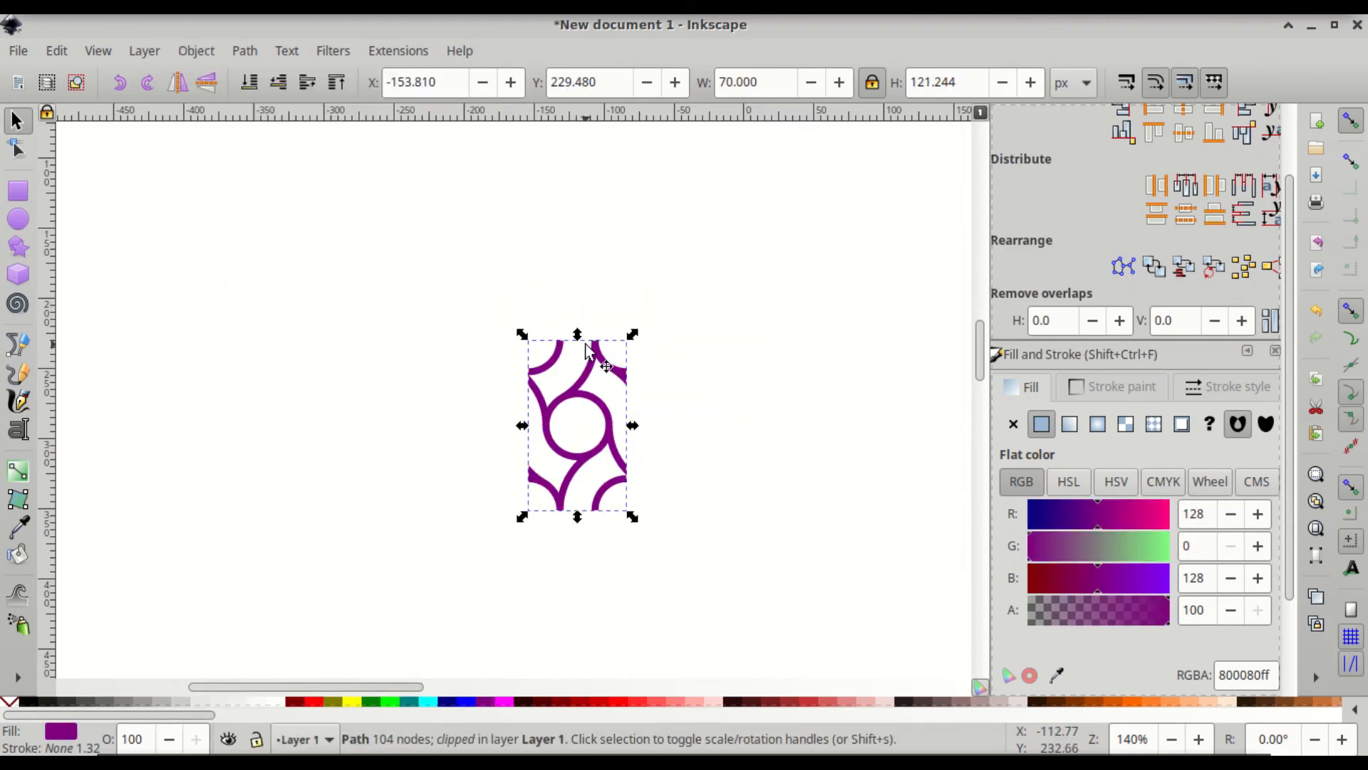
Step: Duplicate the clipped tile beside itself and duplicate that pair, snapping the copies edge to edge into a row of four tiles
key("ctrl")
left_click_drag(589, 401, 696, 397)
key("ctrl")
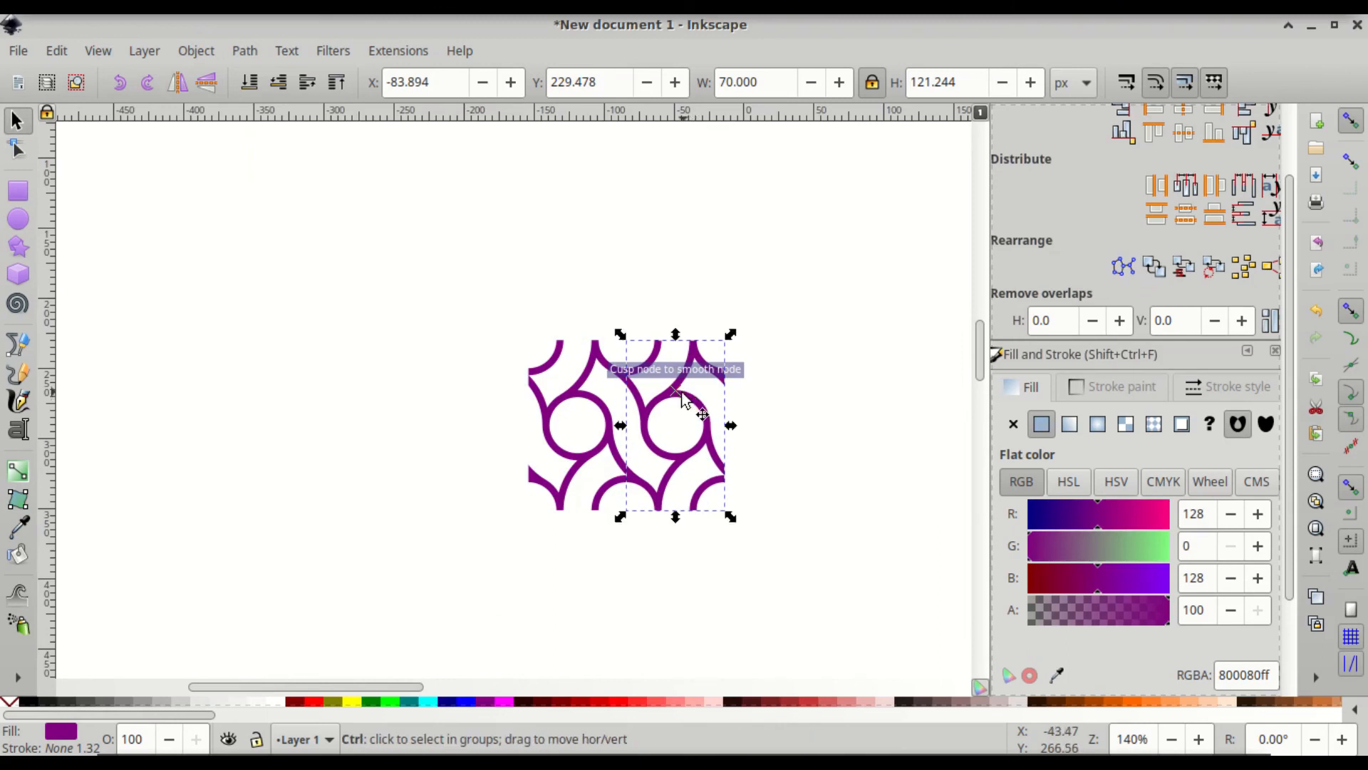
left_click_drag(475, 300, 818, 559)
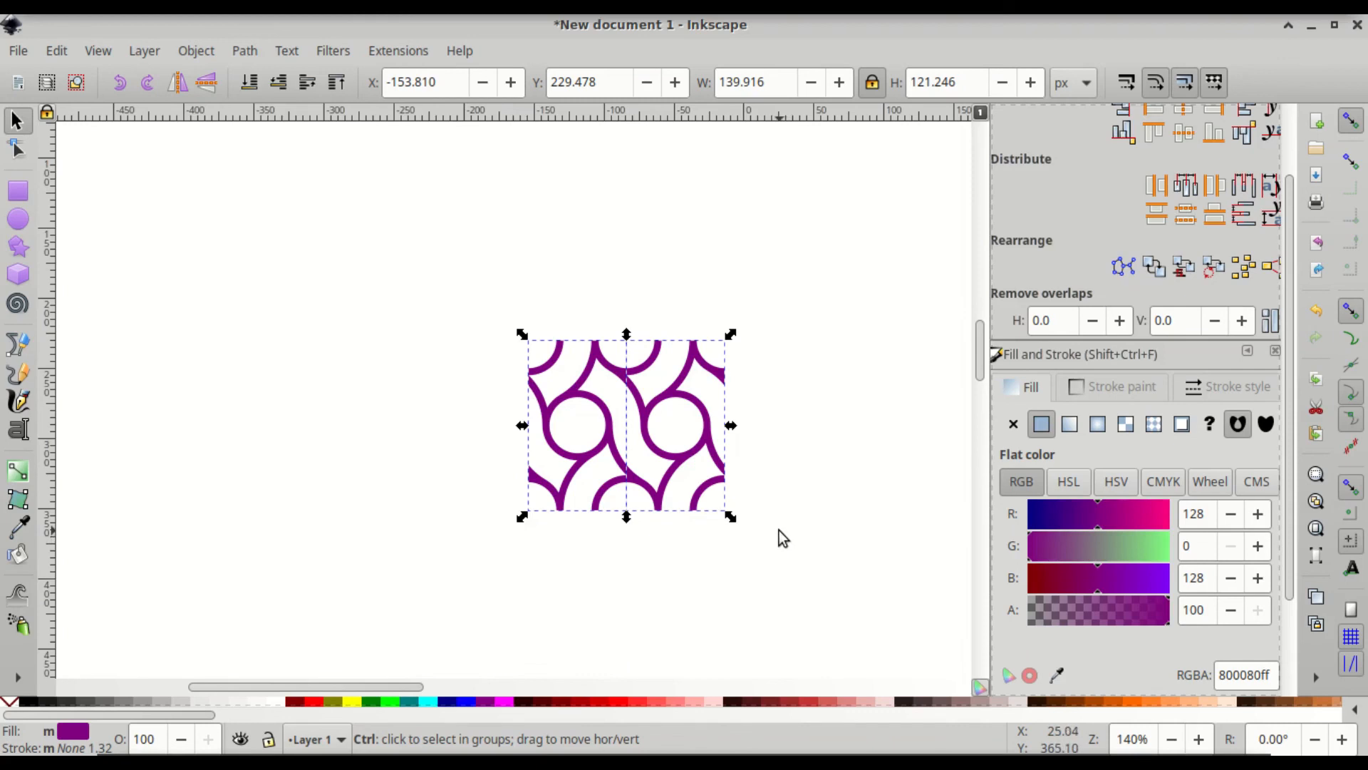
left_click_drag(721, 441, 901, 449)
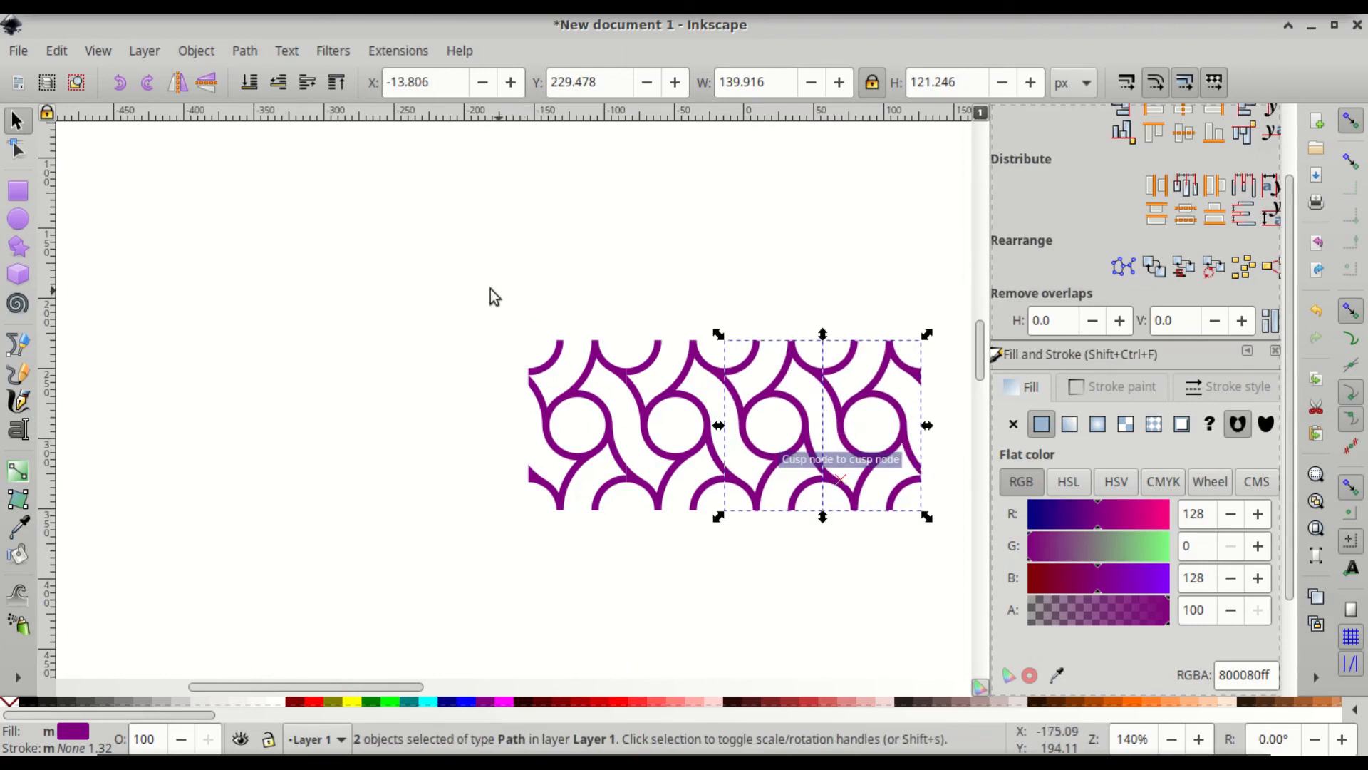
Step: Duplicate the four-tile row and snap one copy directly below it and another directly above it
scroll(535, 330, "right", 3)
left_click_drag(1020, 595, 736, 571)
key("ctrl+d")
left_click_drag(581, 448, 568, 610)
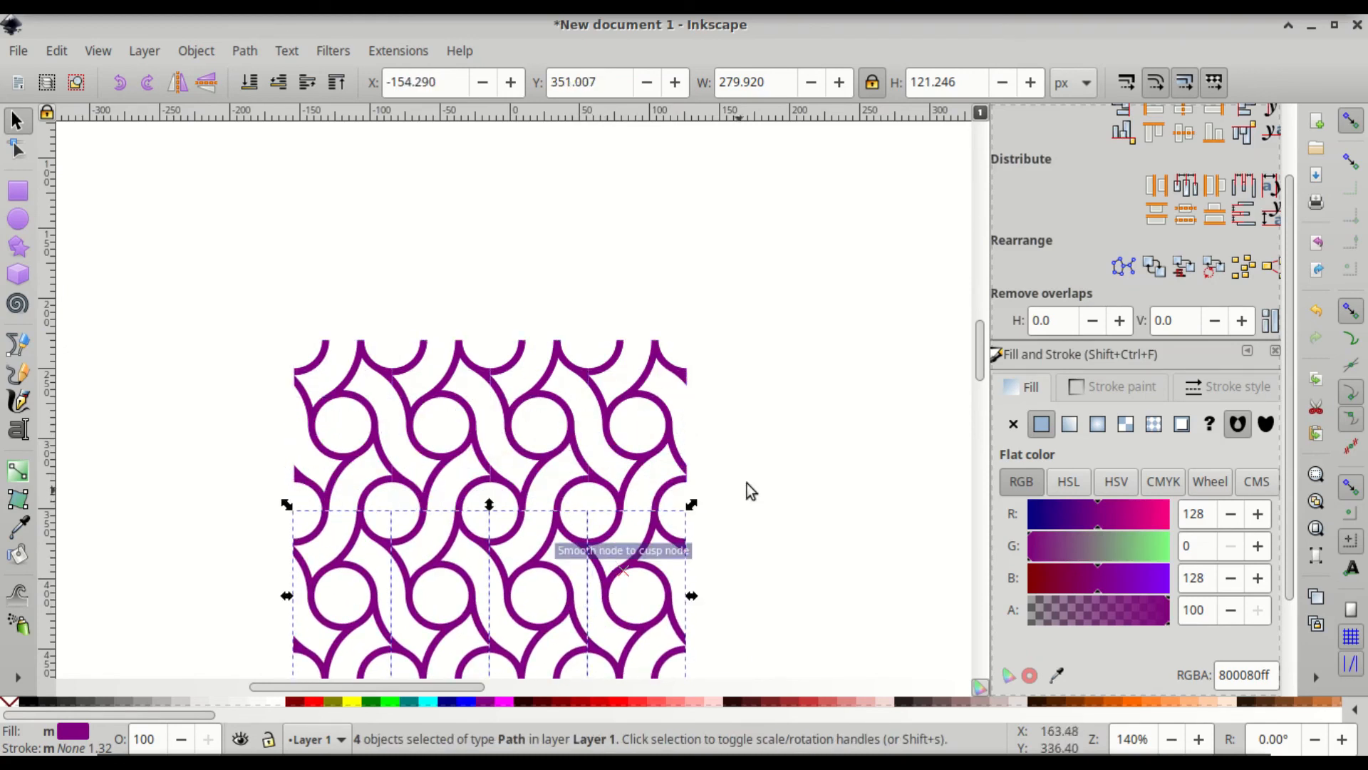
scroll(767, 468, "down", 2)
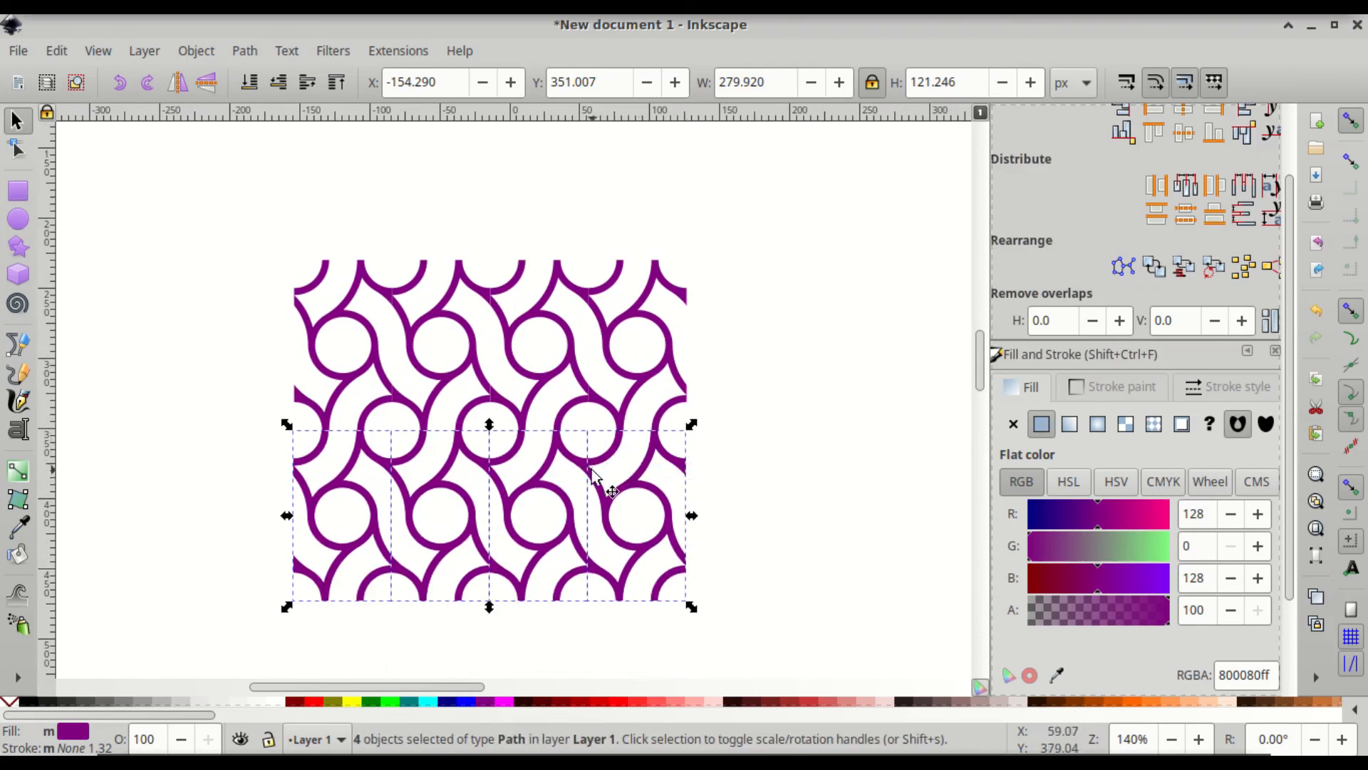
left_click_drag(626, 492, 625, 182)
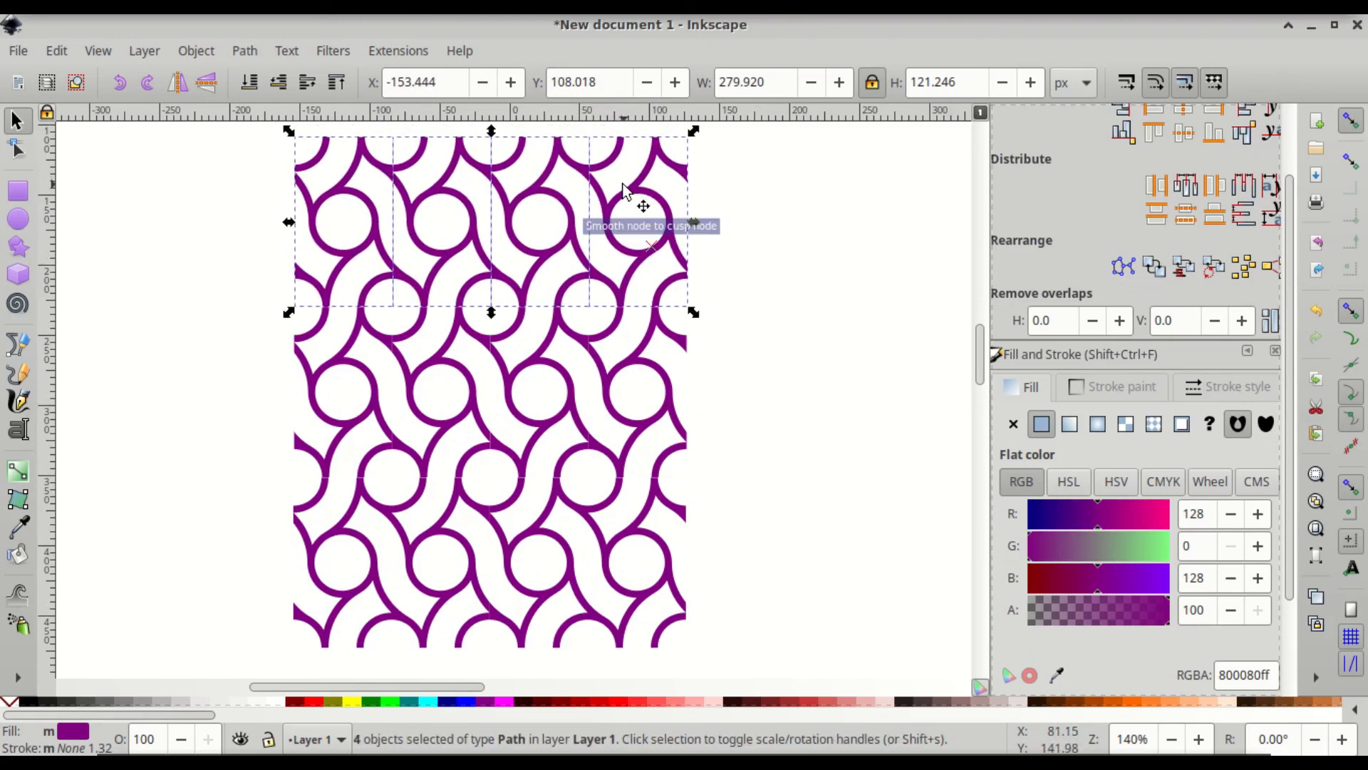
Step: Duplicate the whole block of twelve tiles, snap the copy against the block's right edge and deselect everything
left_click(804, 265)
scroll(758, 265, "down", 2, "ctrl")
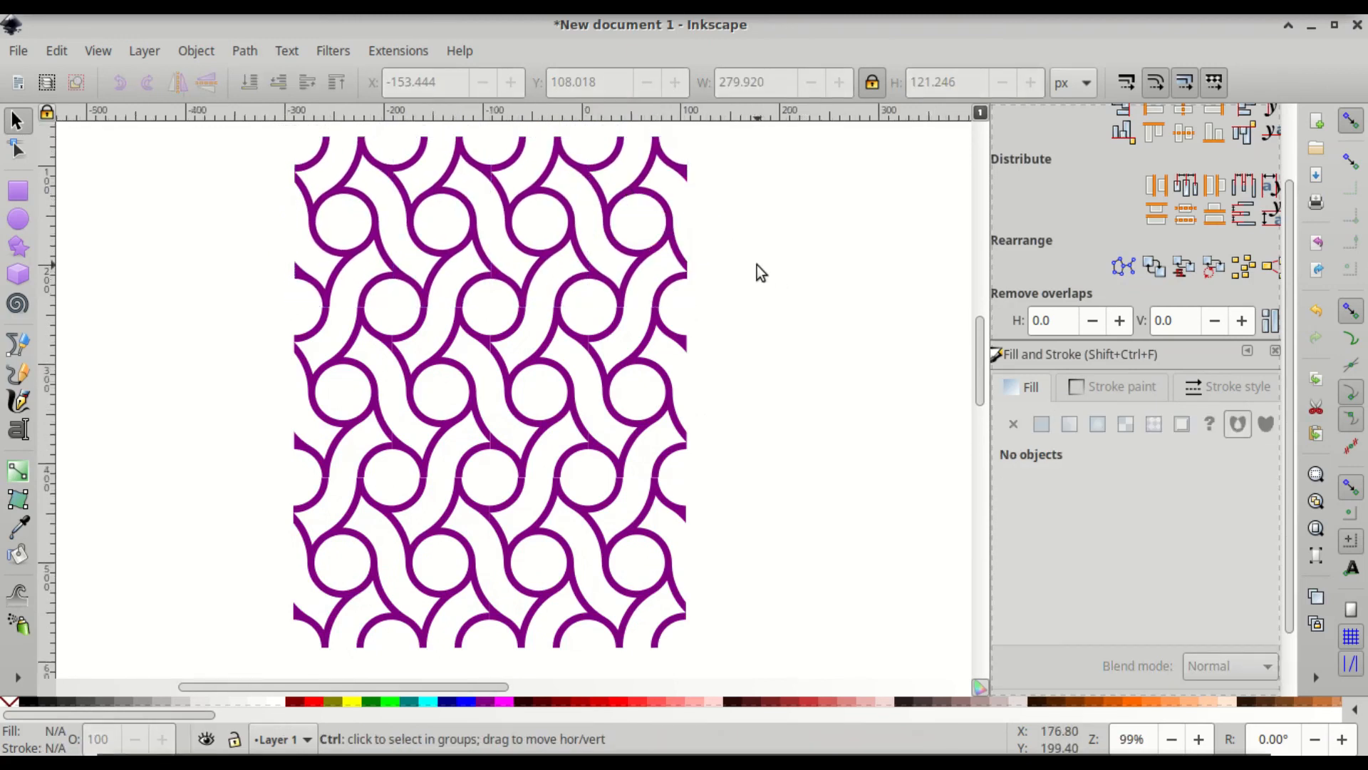
scroll(757, 266, "right", 3)
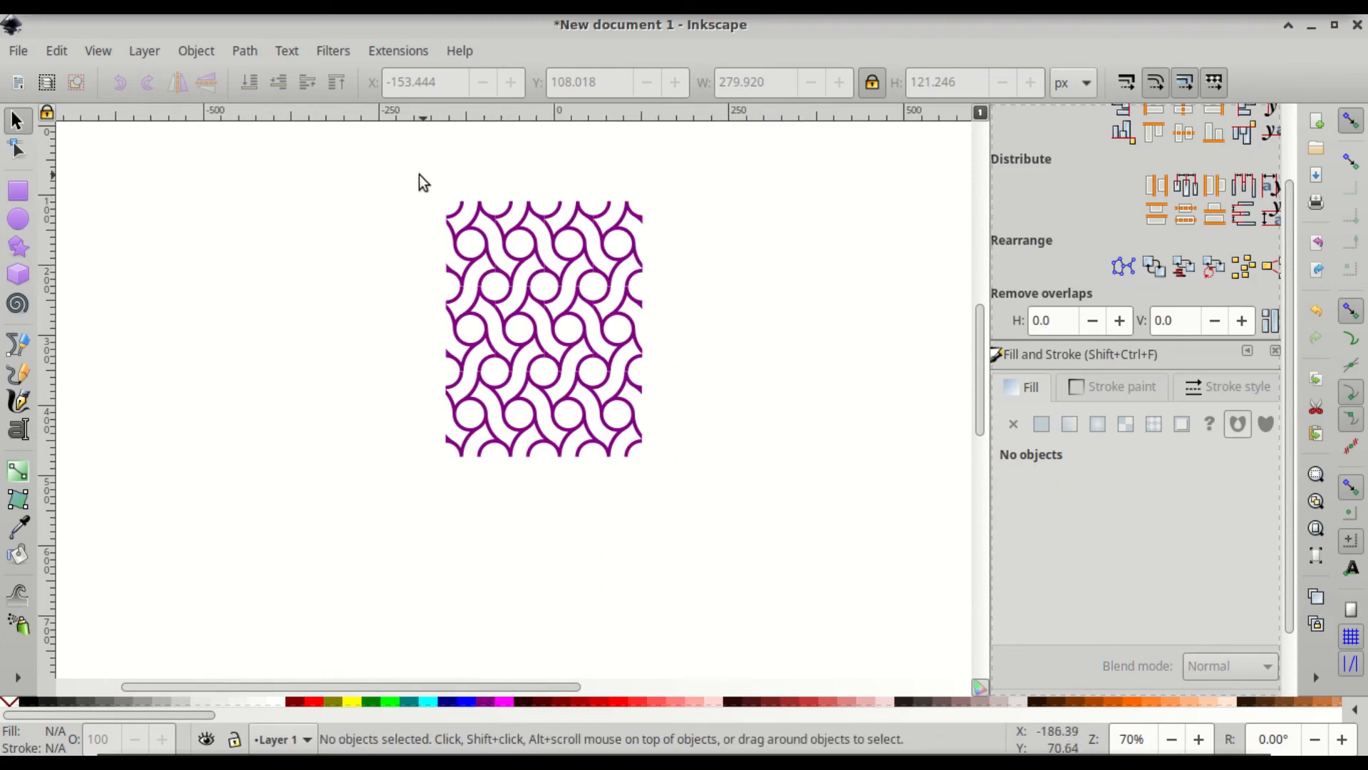
left_click_drag(414, 172, 761, 526)
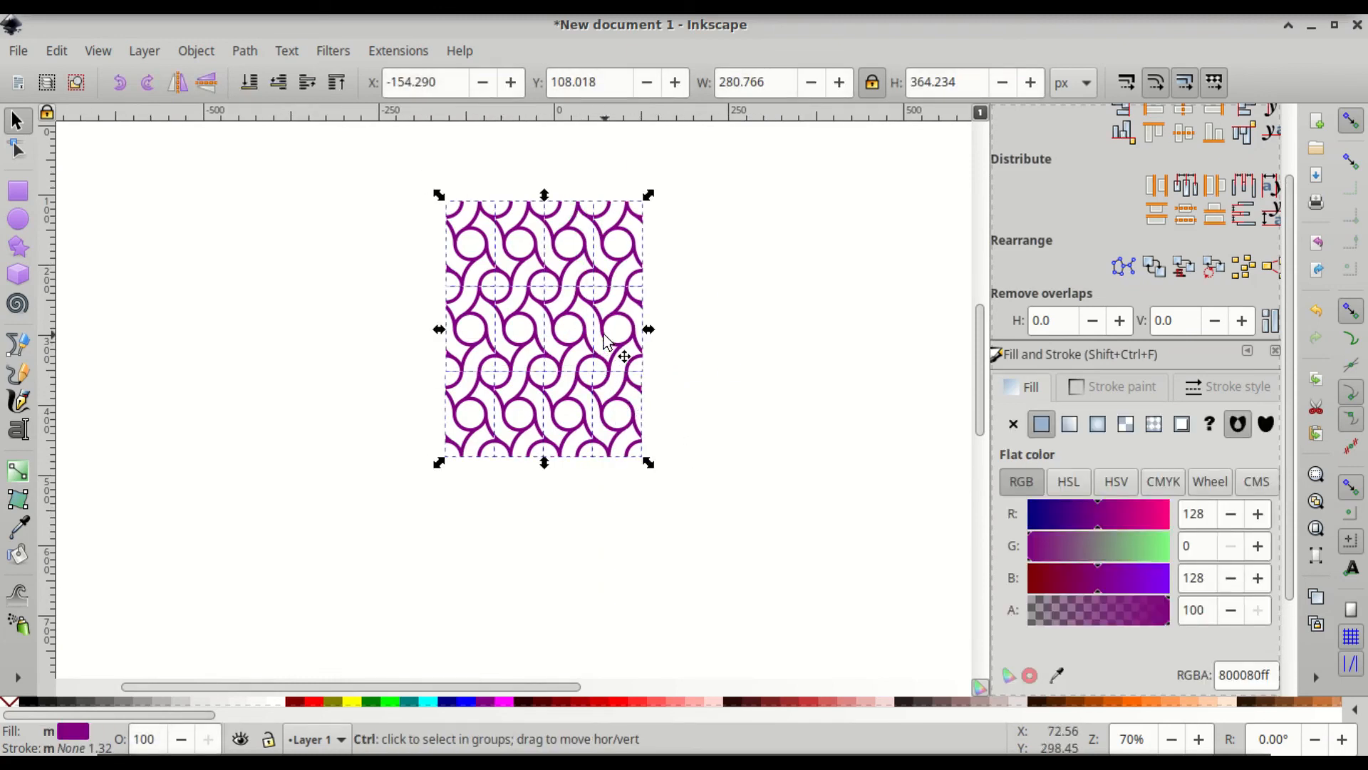
left_click(607, 343)
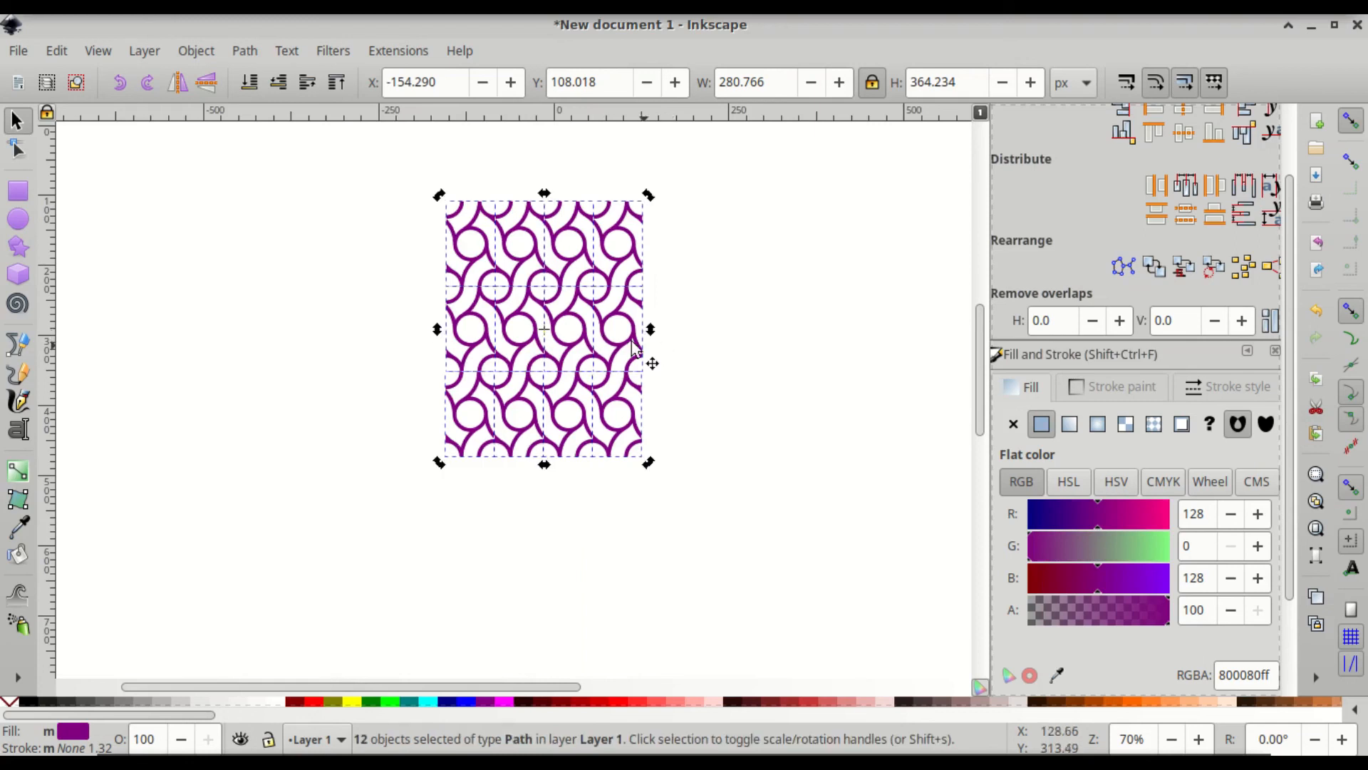
left_click_drag(601, 332, 820, 341)
scroll(734, 321, "up", 3)
left_click_drag(652, 278, 601, 279)
scroll(601, 279, "down", 3)
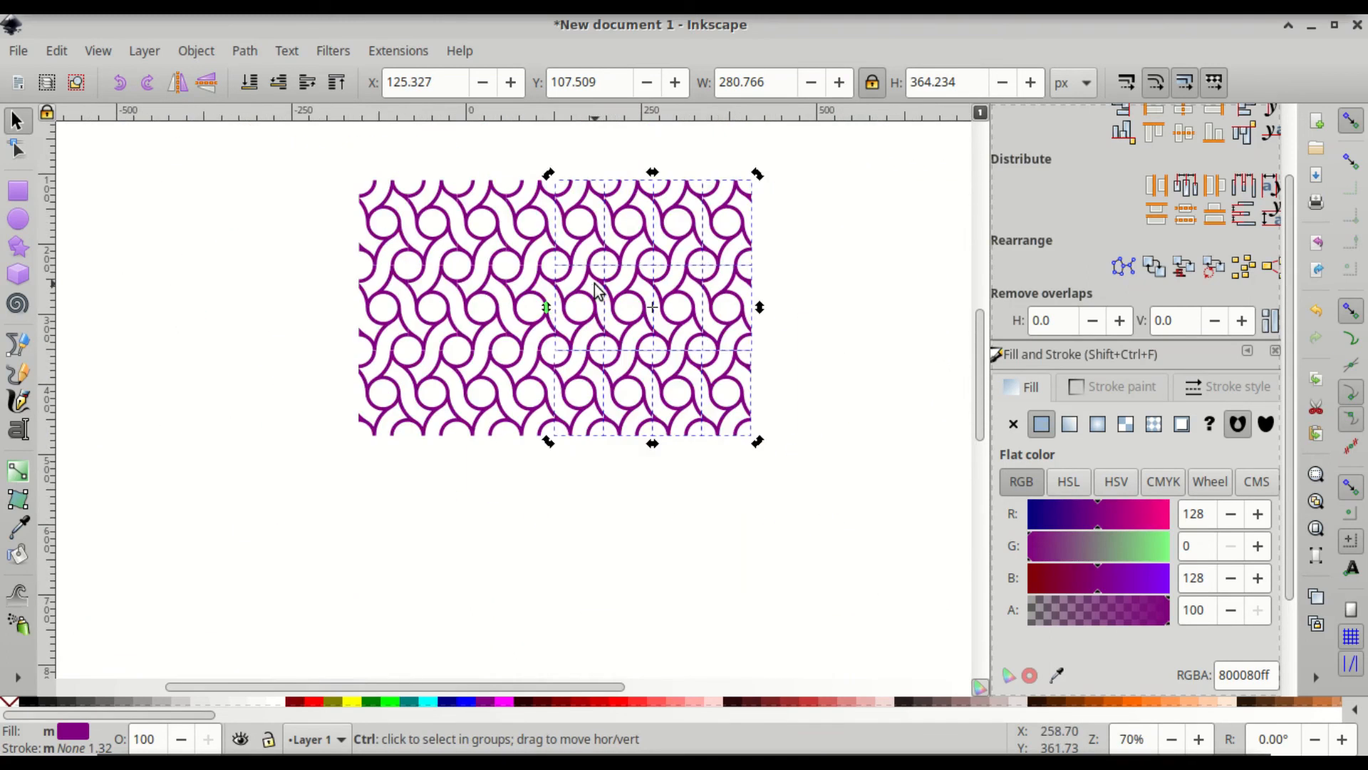
left_click(546, 486)
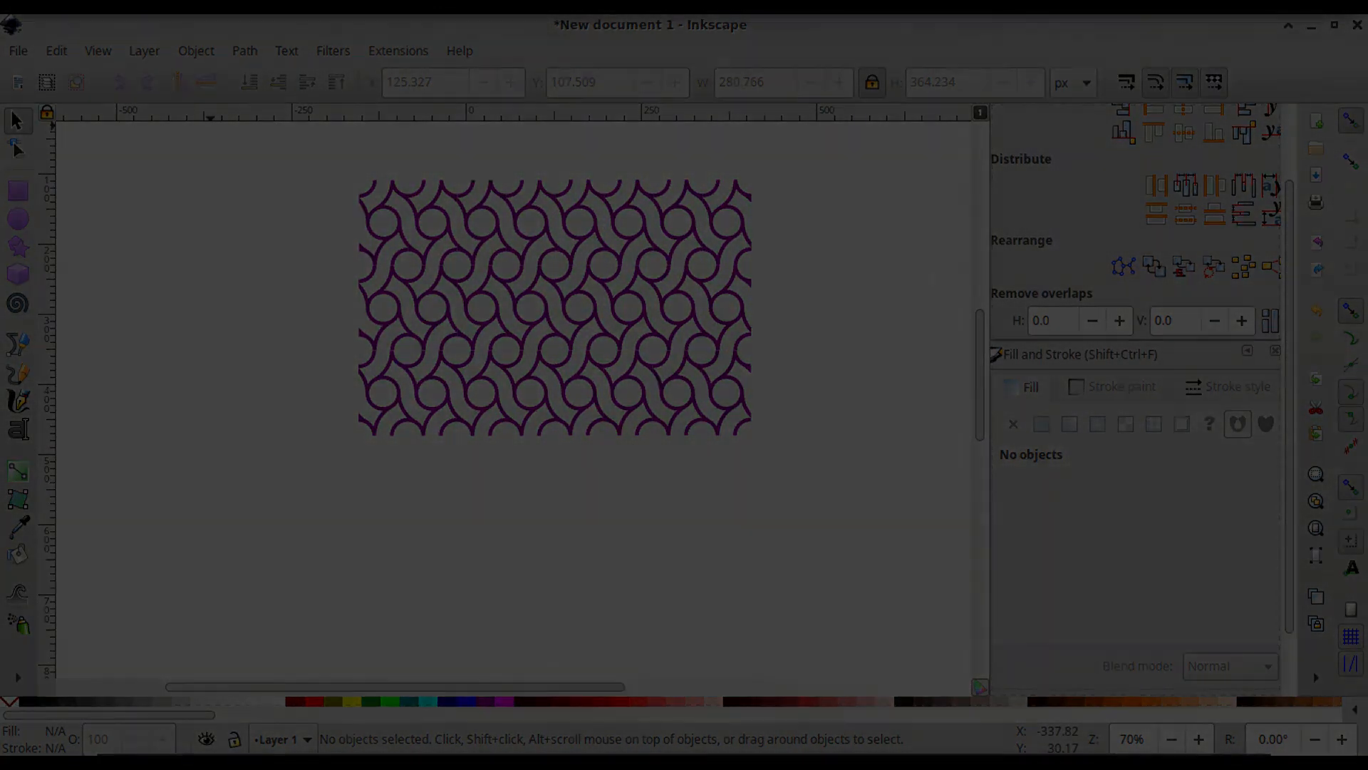
left_click(969, 20)
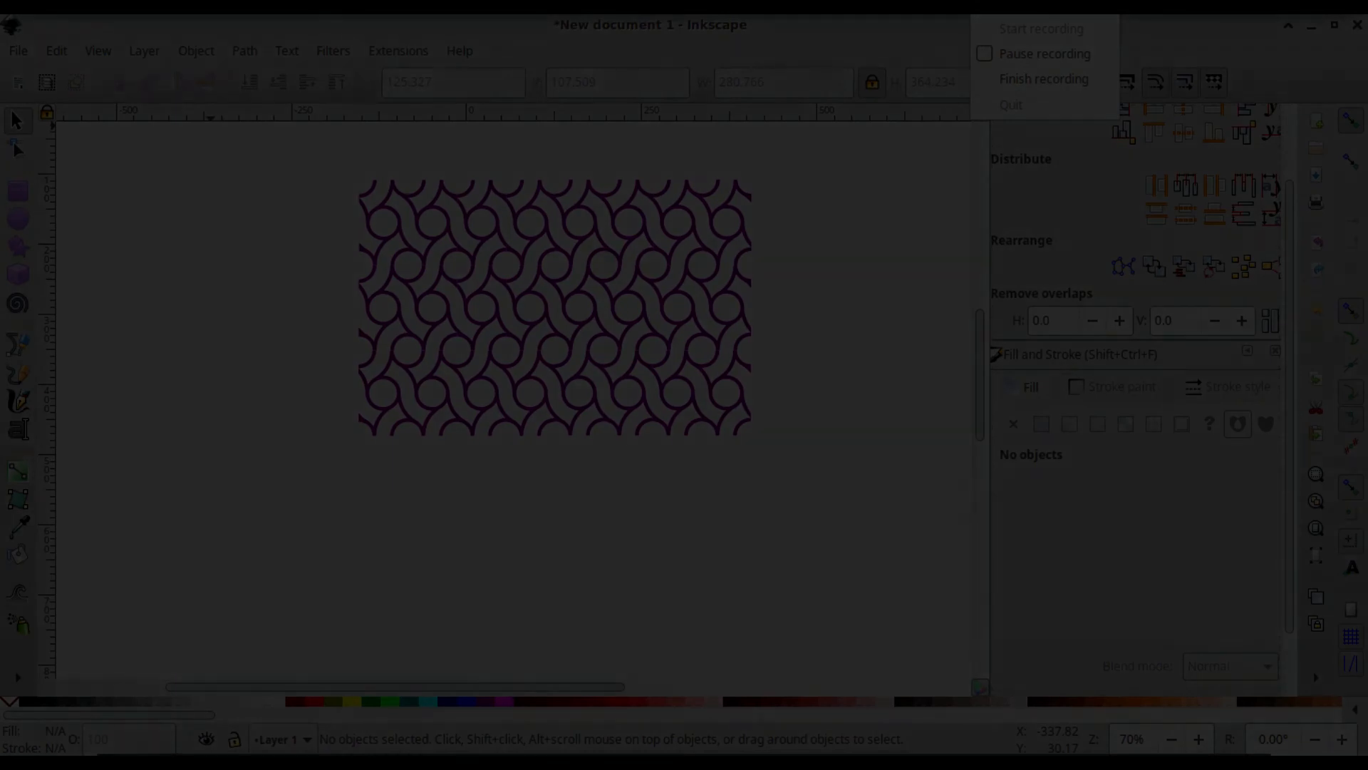